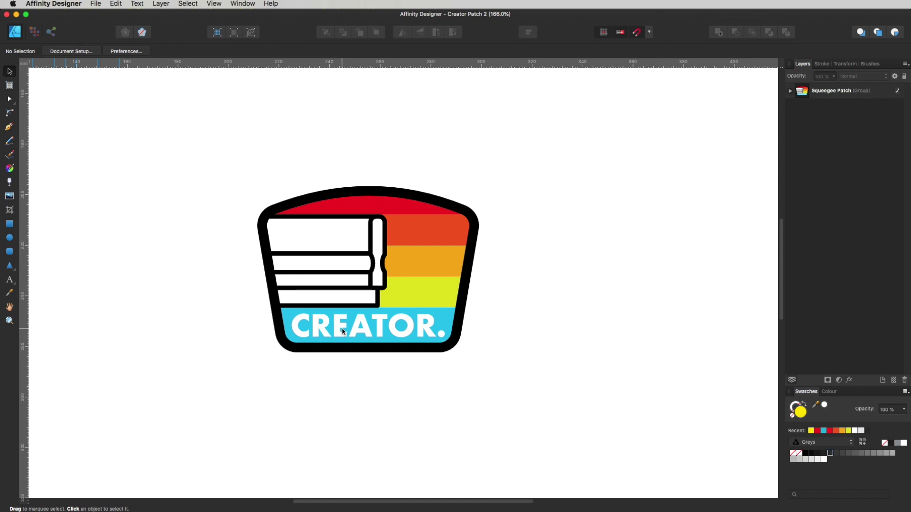
- Group the black border curves and the artwork curve together inside the Squeegee Patch group
left_click(820, 93)
left_click(790, 91)
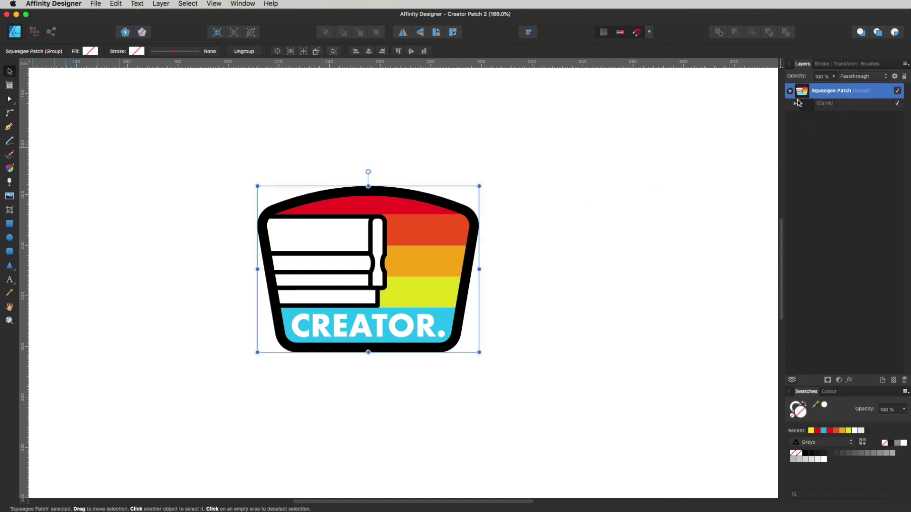
left_click(829, 118)
left_click(832, 109)
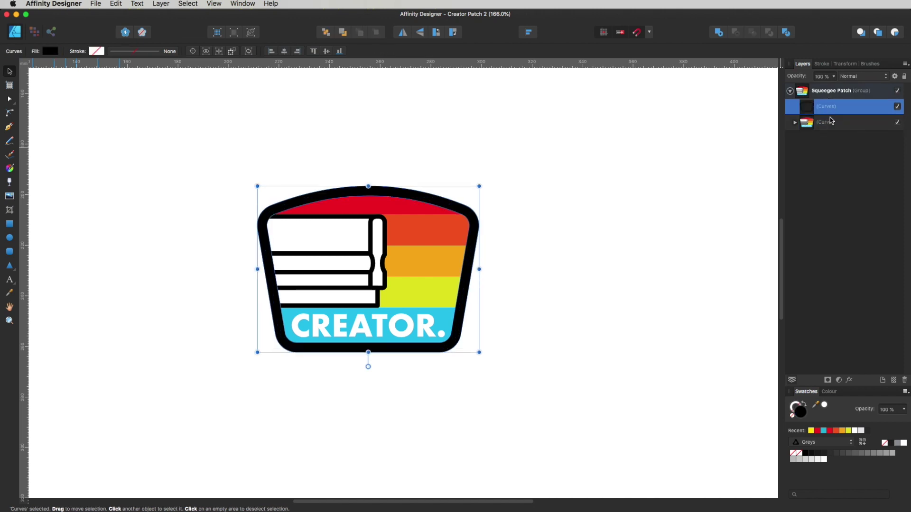
left_click(833, 116)
left_click(834, 109, "shift")
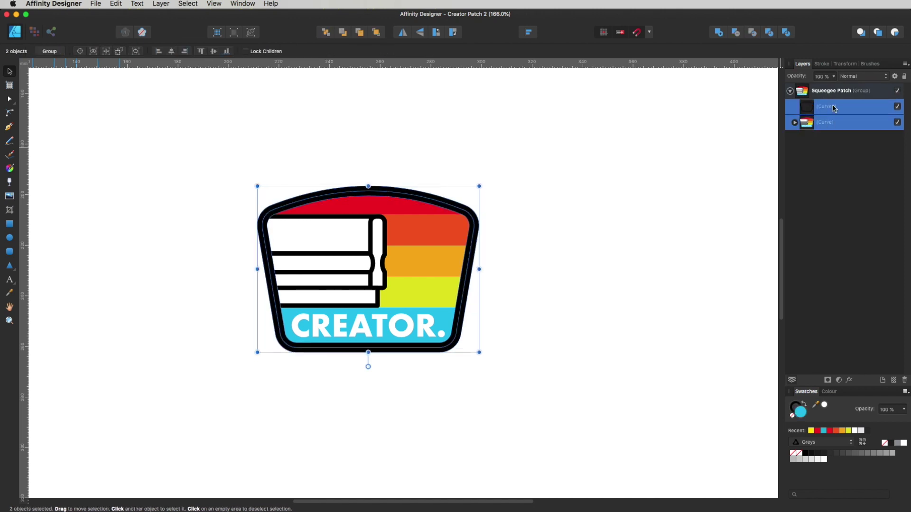
key("super+g")
- Move the whole Squeegee Patch into the upper-left corner of the white page
left_click(828, 92)
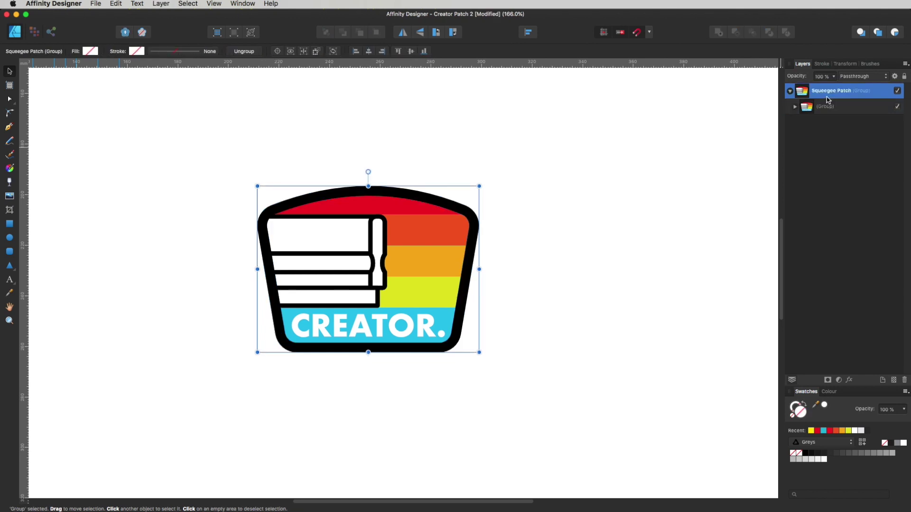
key("z")
left_click(592, 278, "alt")
left_click(591, 278, "alt")
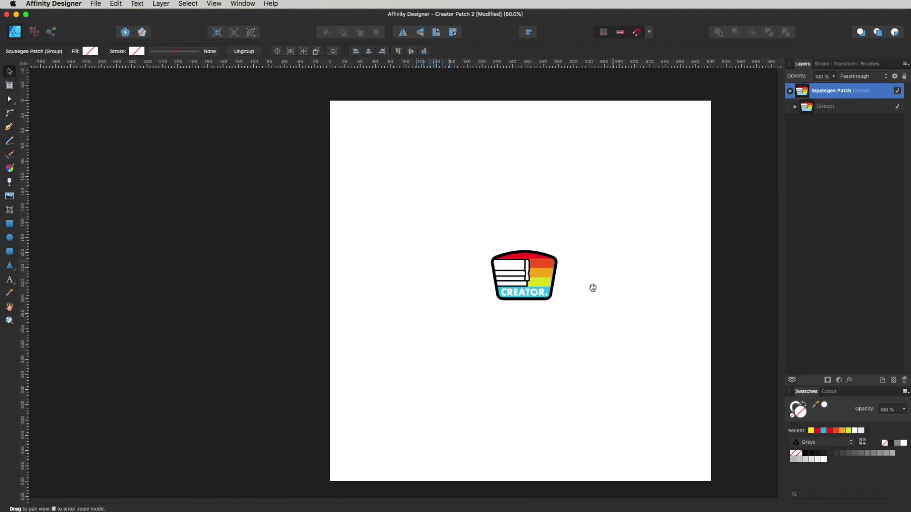
key("v")
left_click_drag(524, 318, 381, 198)
left_click(508, 222)
scroll(338, 232, "right", 5)
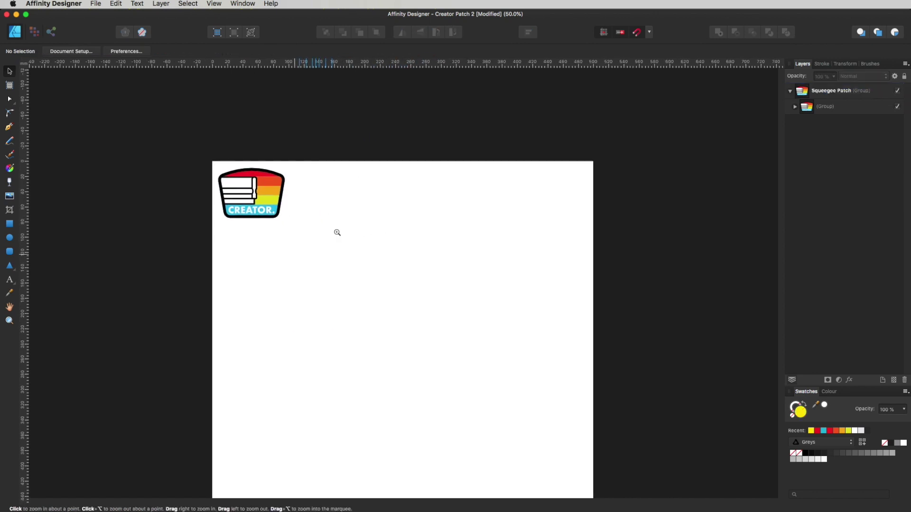
scroll(337, 232, "up", 2)
- Duplicate the Squeegee Patch directly to the right of the original, level with it
left_click(257, 178)
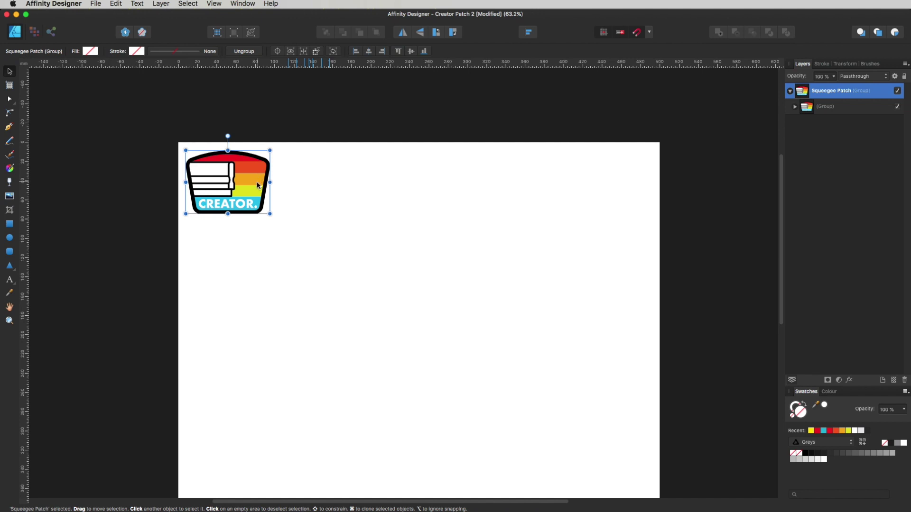
left_click_drag(257, 185, 326, 183)
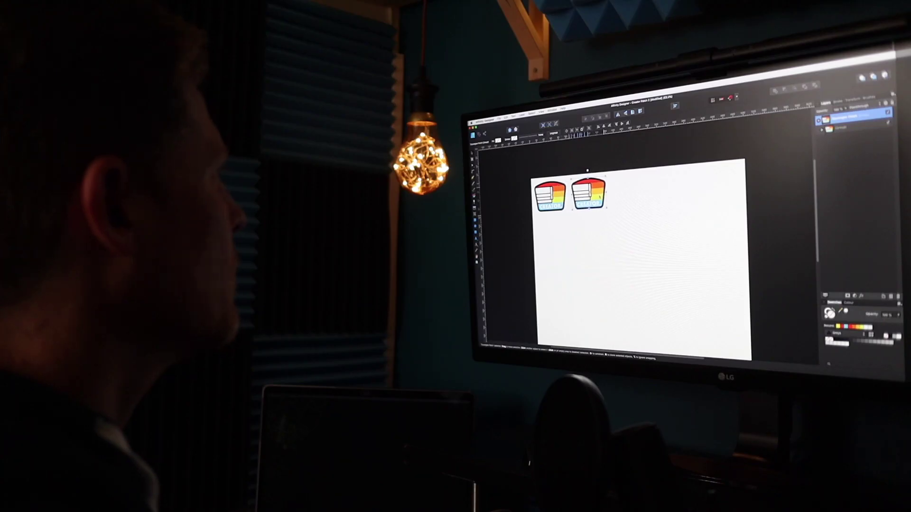
scroll(600, 196, "up", 3)
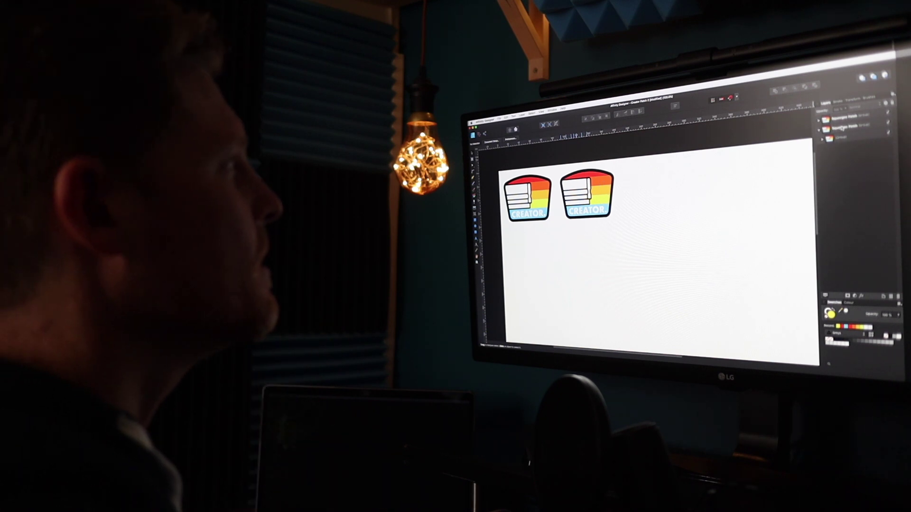
left_click(828, 126)
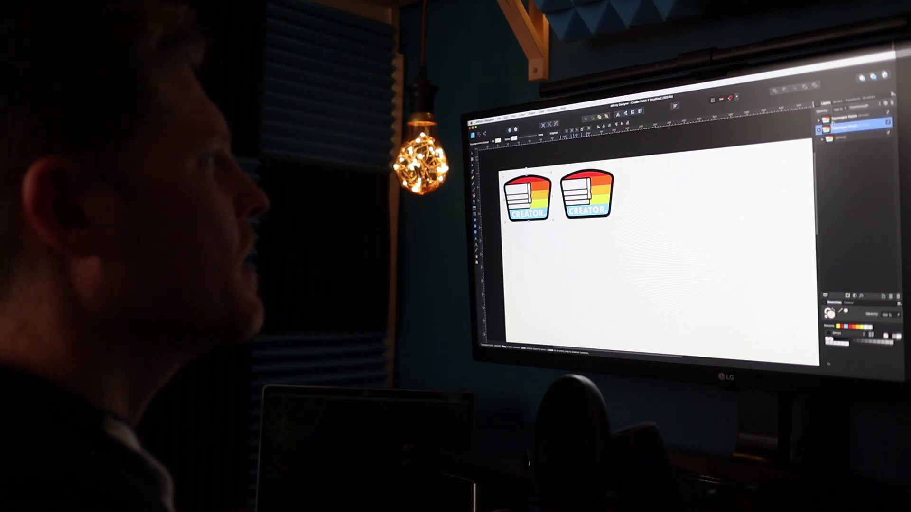
left_click(836, 119)
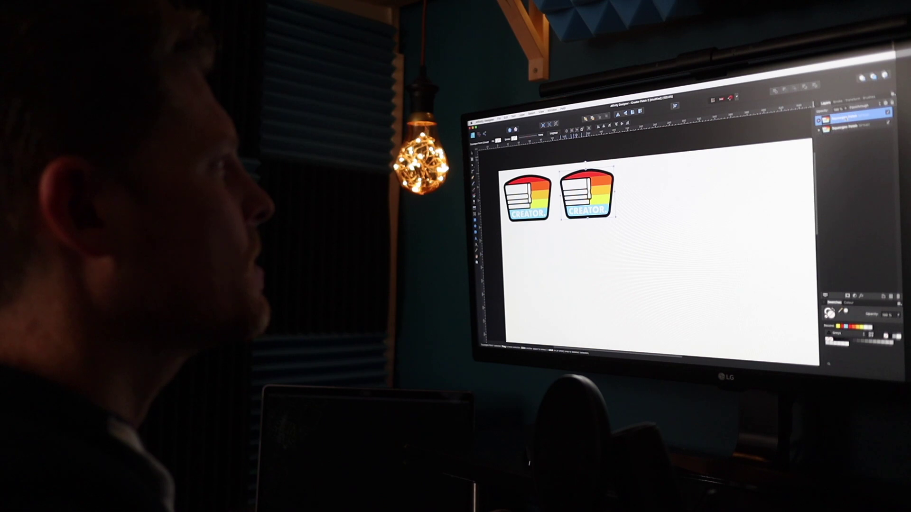
- Take the squeegee and CREATOR. lettering groups out of the second patch's clipping curve and place them to the right of that patch
left_click(836, 126)
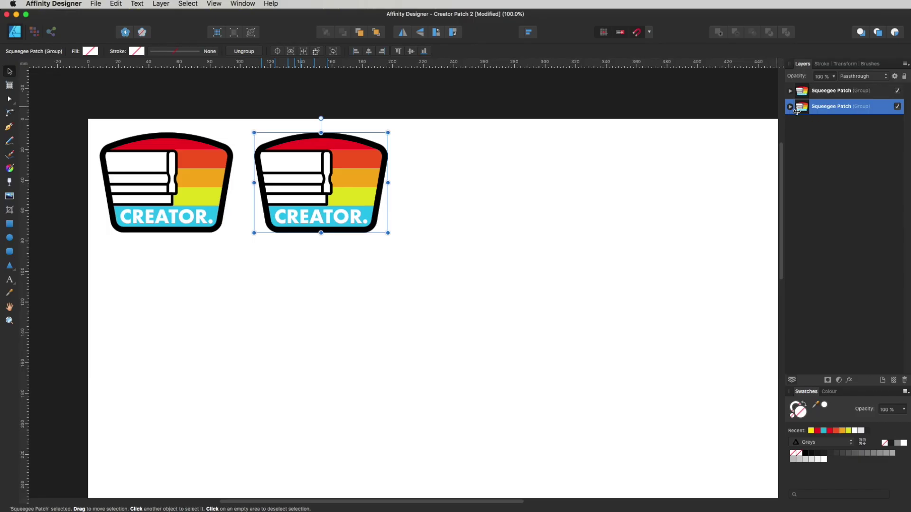
left_click(790, 107)
left_click(795, 123)
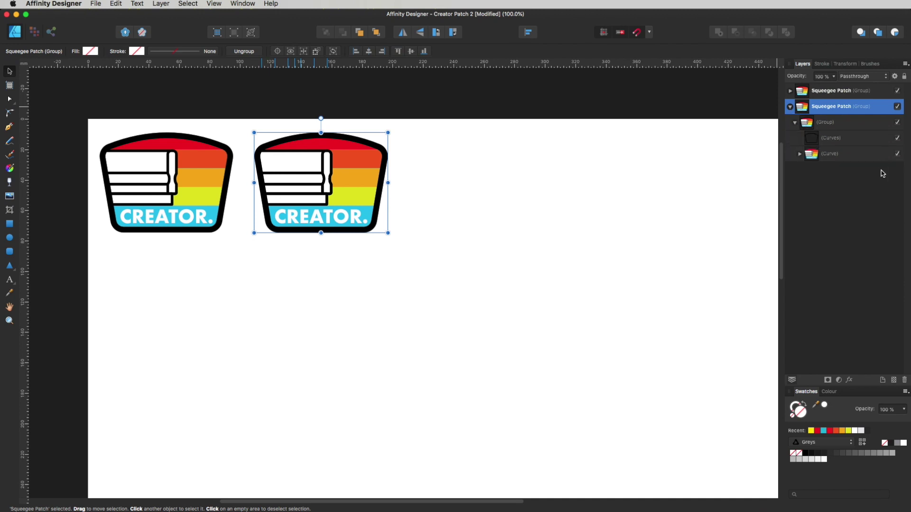
left_click(800, 154)
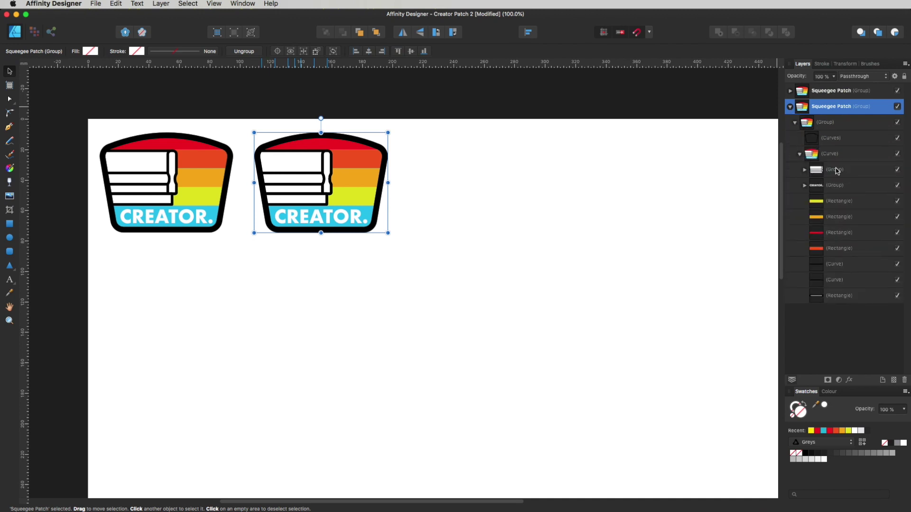
left_click(836, 171)
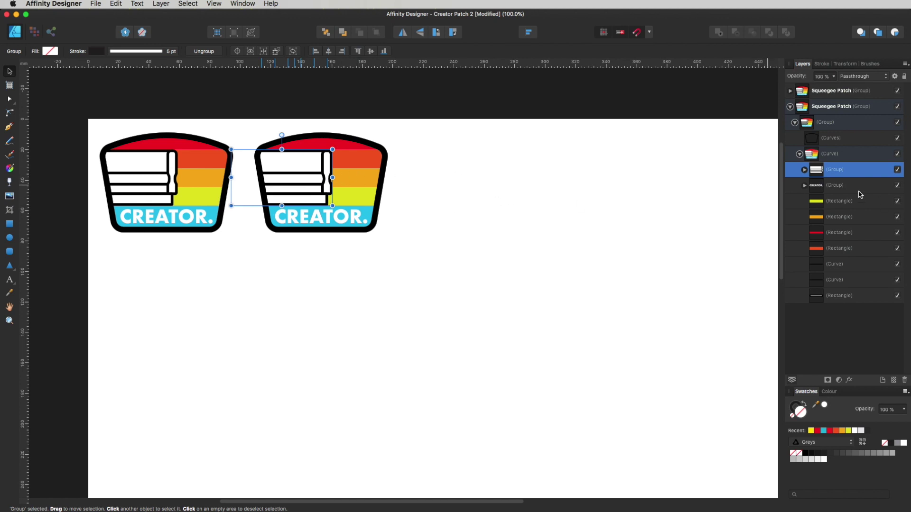
left_click(844, 187, "shift")
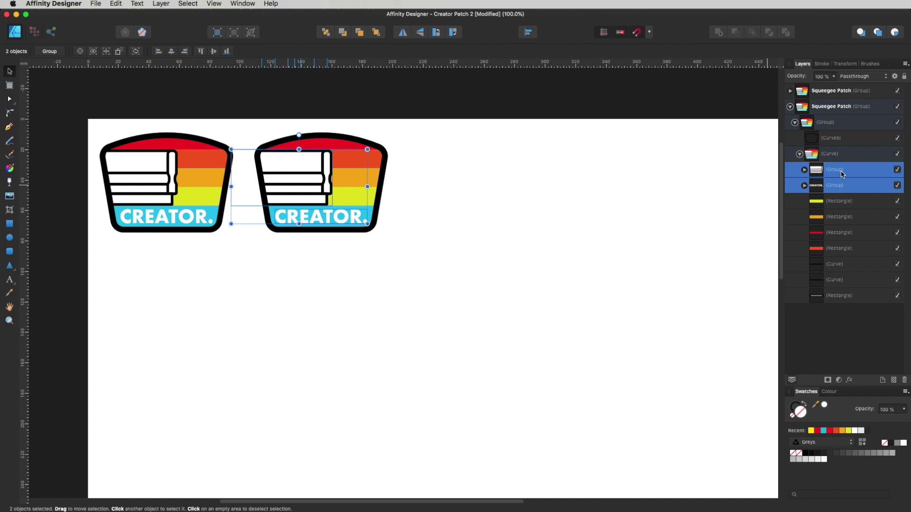
left_click_drag(841, 173, 802, 98)
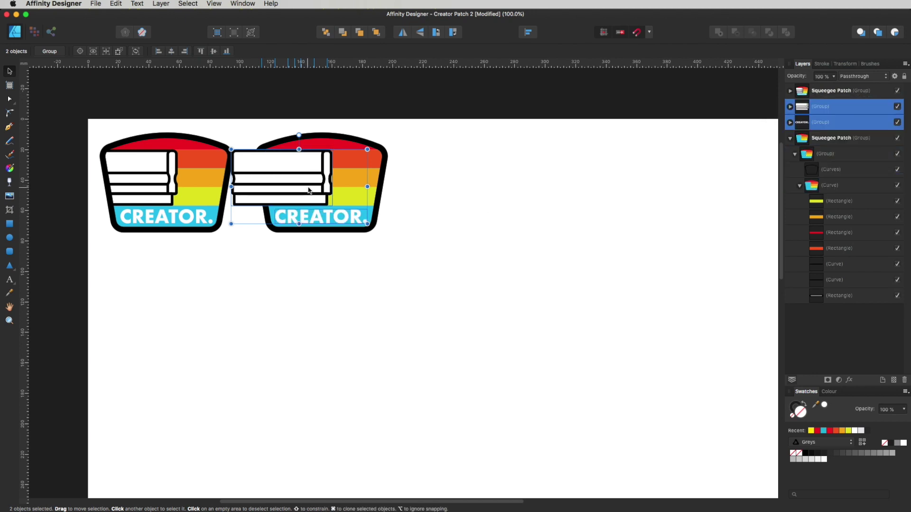
left_click_drag(308, 186, 482, 186)
- Fill the extracted CREATOR. lettering with black and place it directly beneath the squeegee drawing
left_click(792, 124)
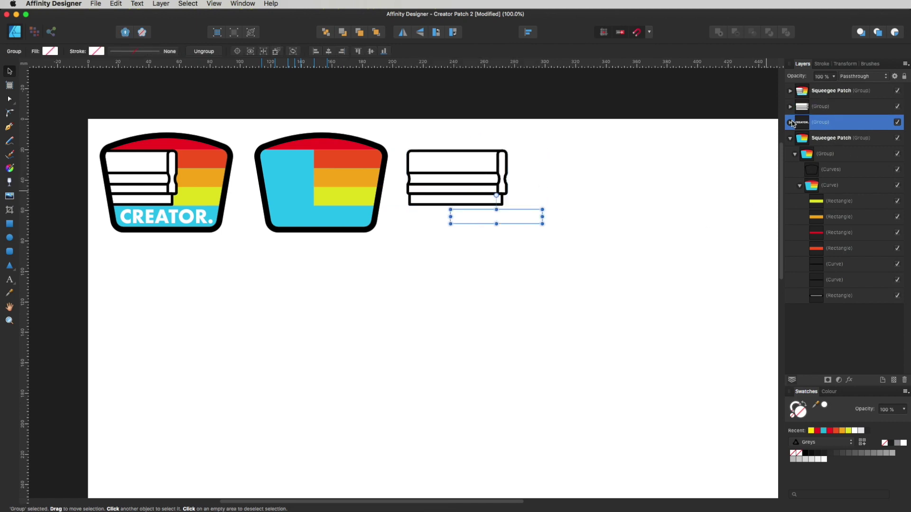
left_click(891, 444)
left_click(537, 303)
left_click_drag(515, 218, 474, 229)
left_click(491, 192)
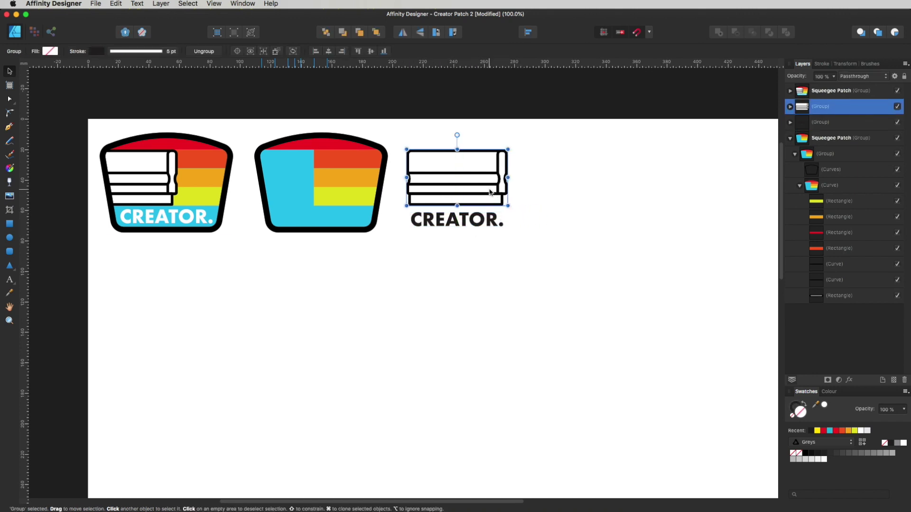
left_click(551, 227)
- Draw an upright rectangle about 53 × 66 mm to the right of the extracted squeegee and lettering
scroll(329, 219, "right", 1)
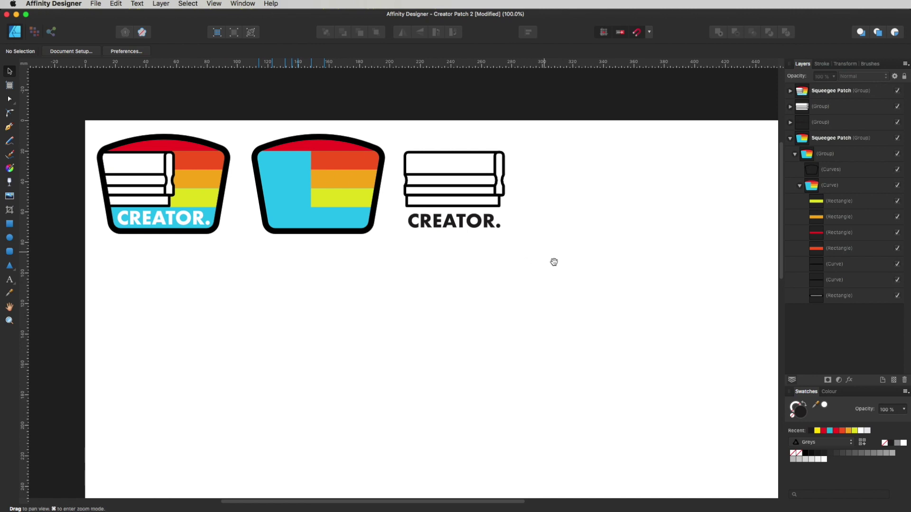
left_click_drag(553, 260, 445, 278)
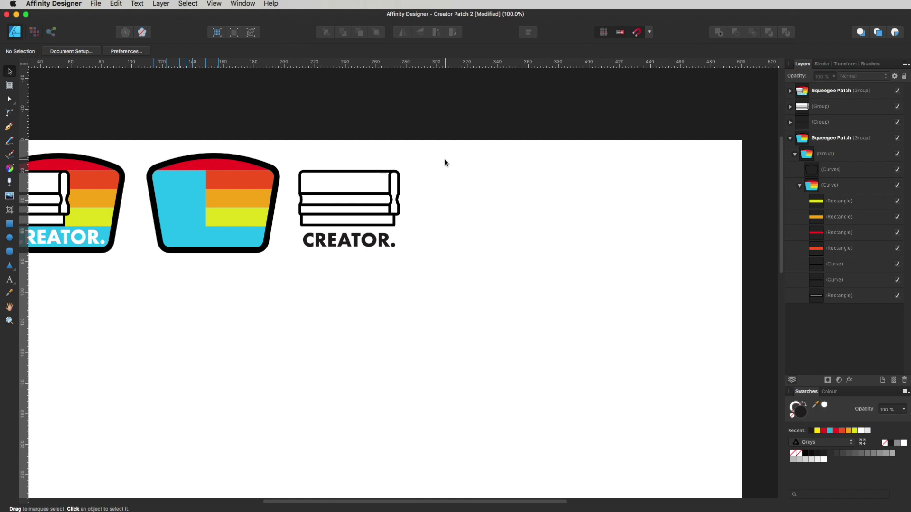
key("m")
left_click_drag(439, 153, 518, 254)
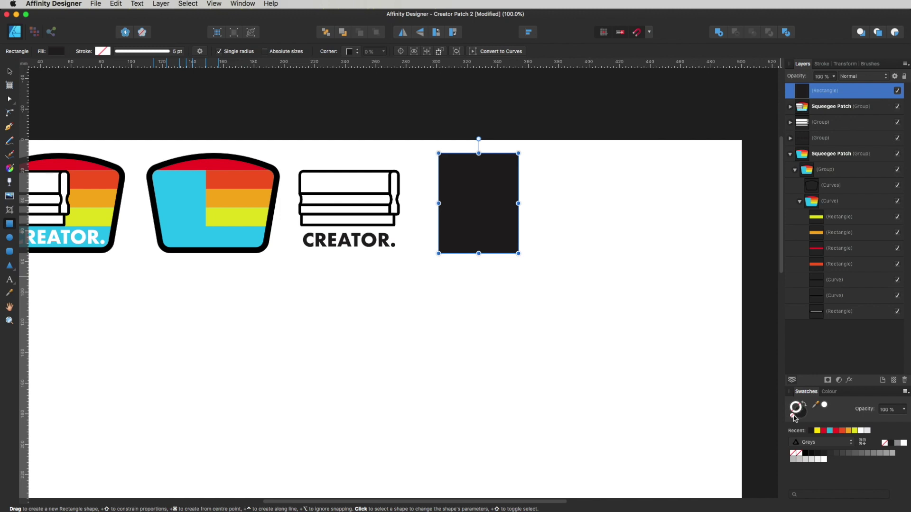
- Set the rectangle's width to 60 mm and its height to 80 mm
left_click_drag(470, 193, 581, 236)
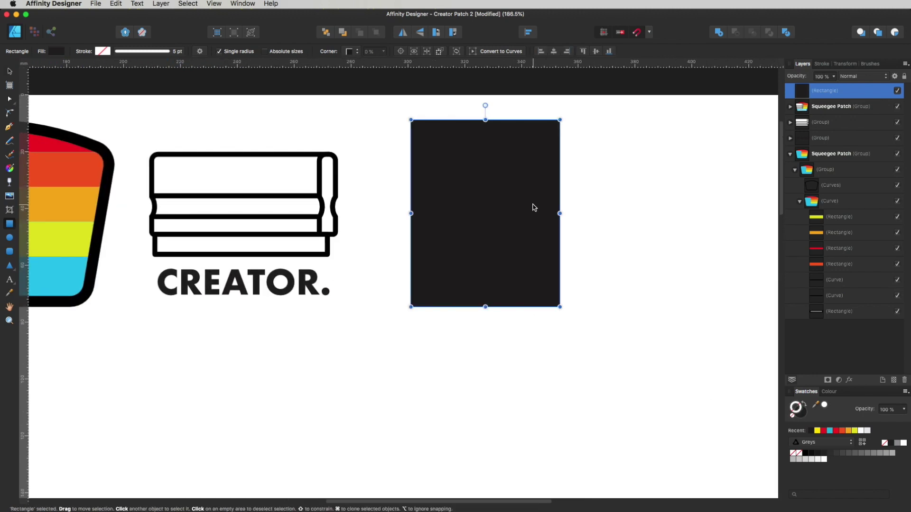
key("v")
left_click(845, 63)
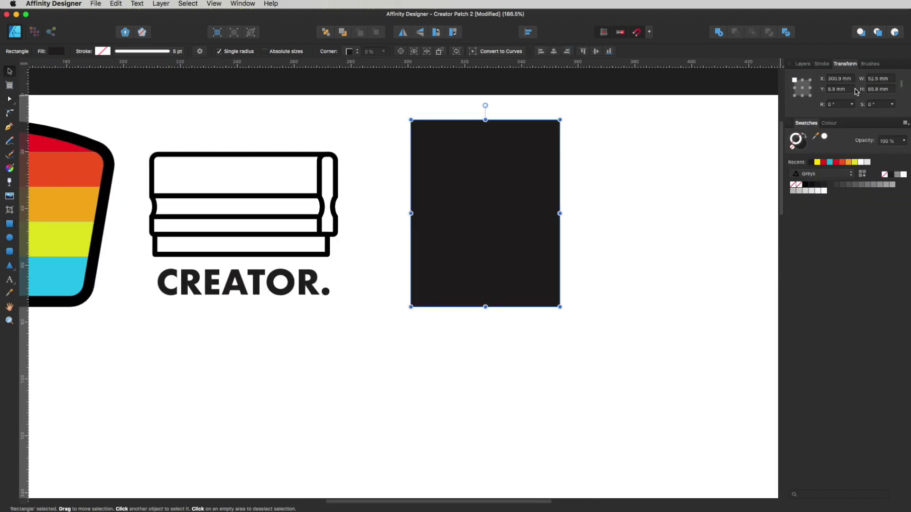
left_click(876, 79)
key("Tab")
key("Tab")
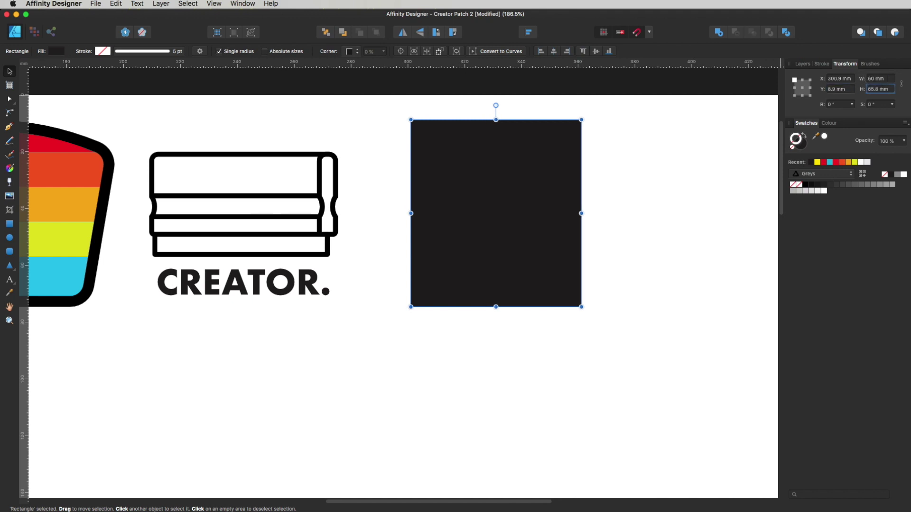
type("80")
key("Return")
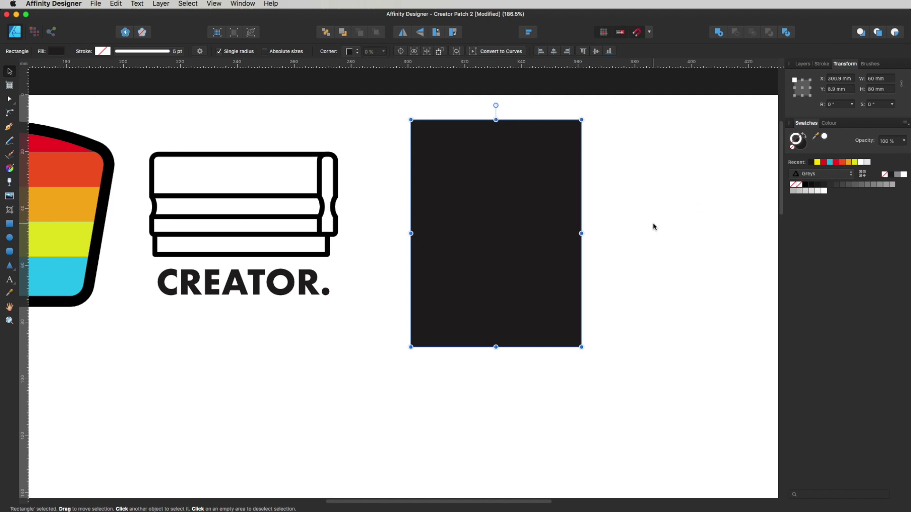
key("m")
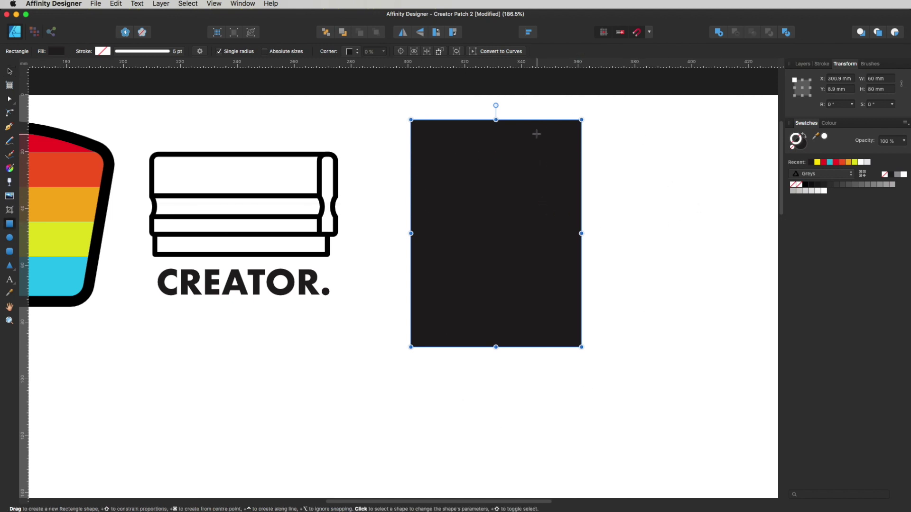
key("v")
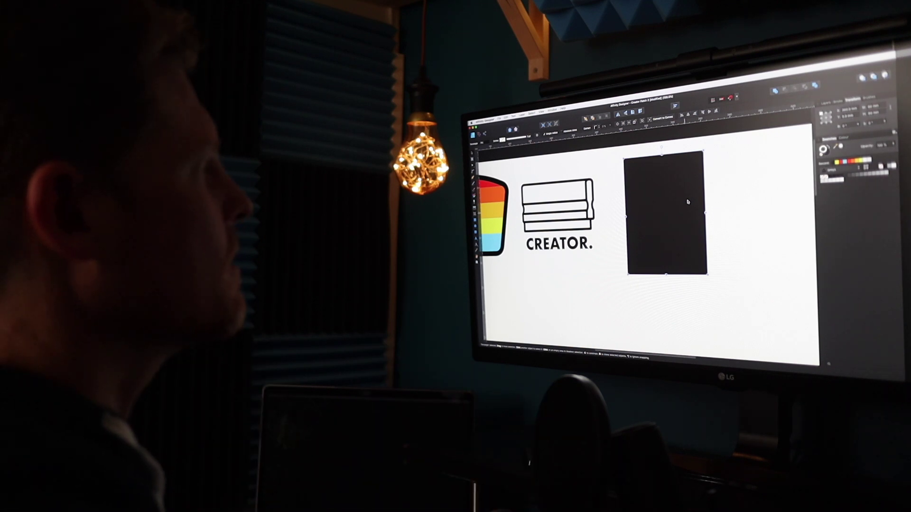
- Fill the 60 × 80 mm rectangle with the recently used light blue and leave it without a stroke
key("super+space")
left_click_drag(687, 200, 681, 224)
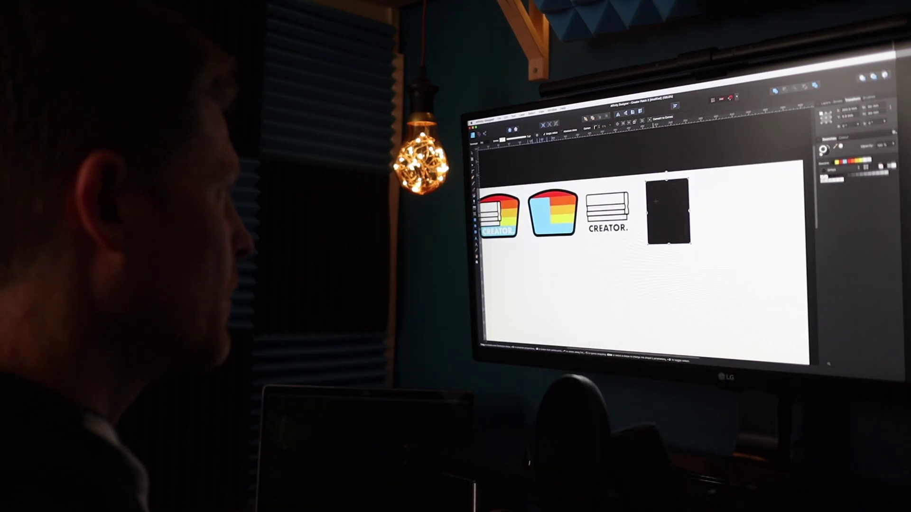
key("v")
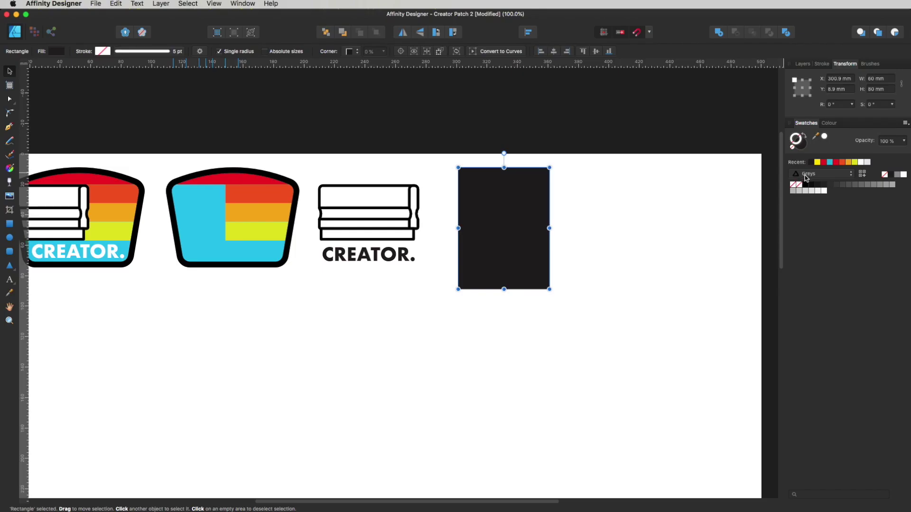
left_click(816, 175)
left_click(820, 186)
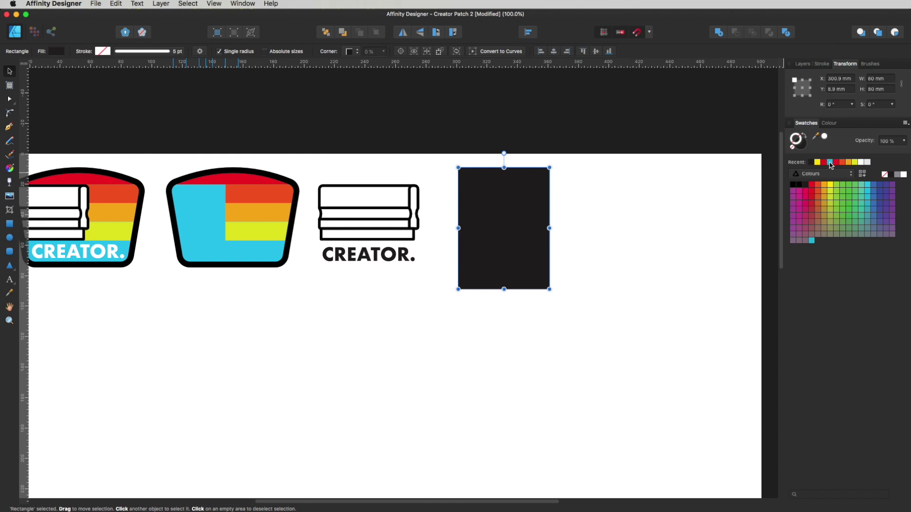
left_click(830, 163)
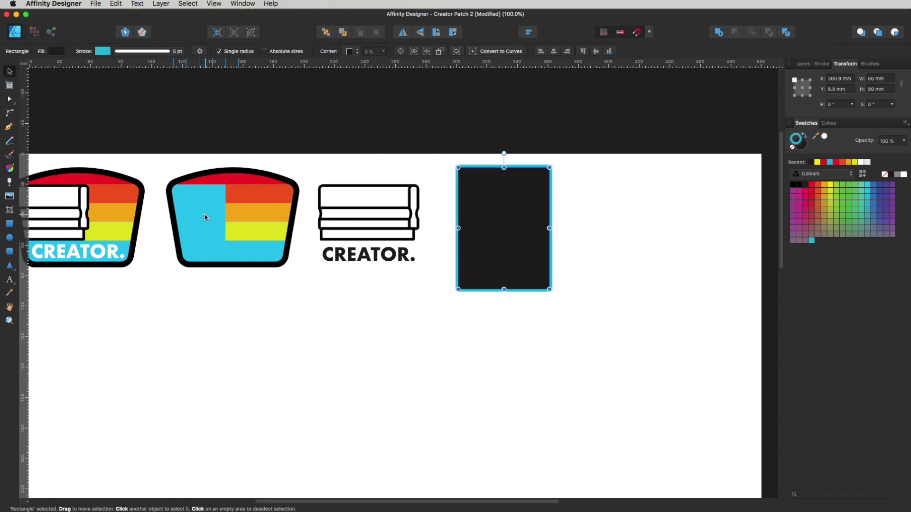
left_click(805, 136)
left_click(792, 149)
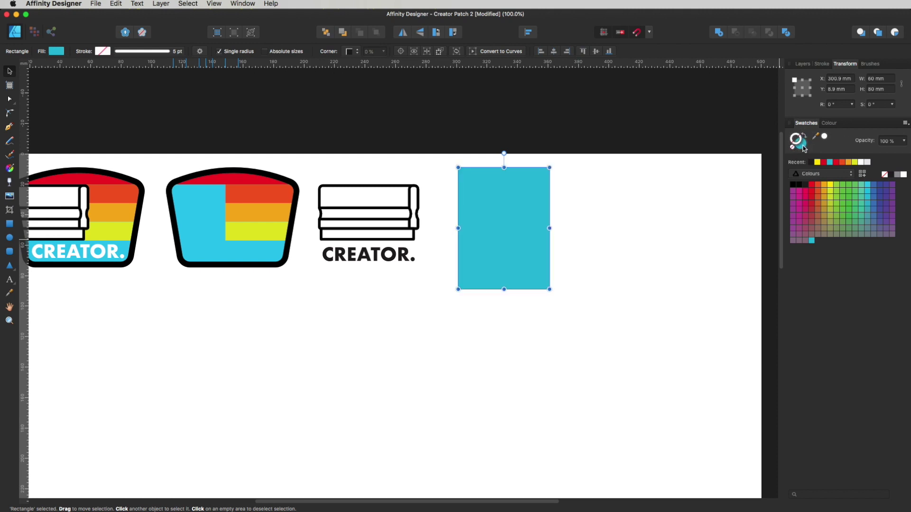
key("m")
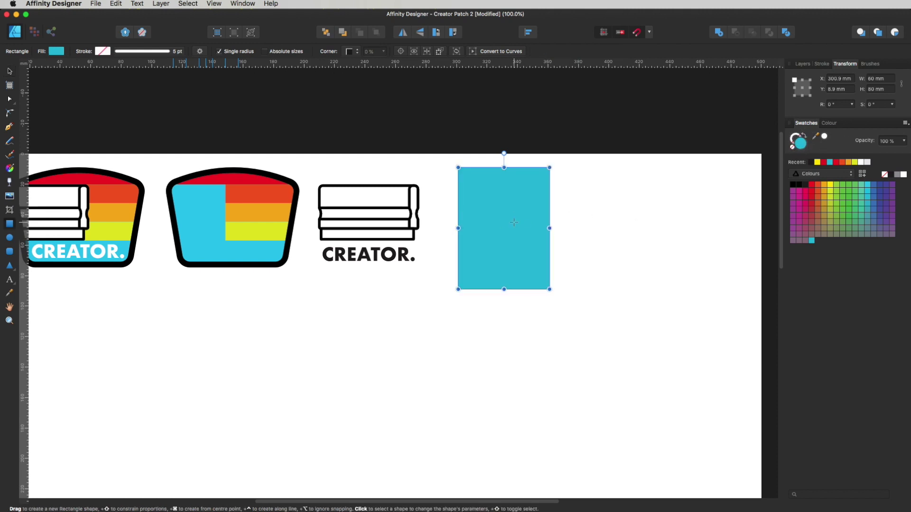
key("v")
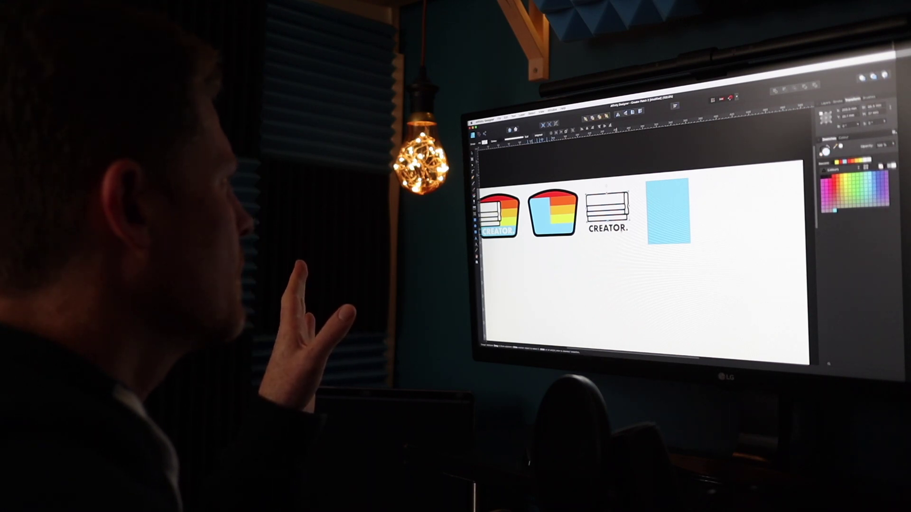
- Enlarge the layer list and expand the extracted squeegee group to show its component shapes
left_click(619, 228)
left_click(615, 210)
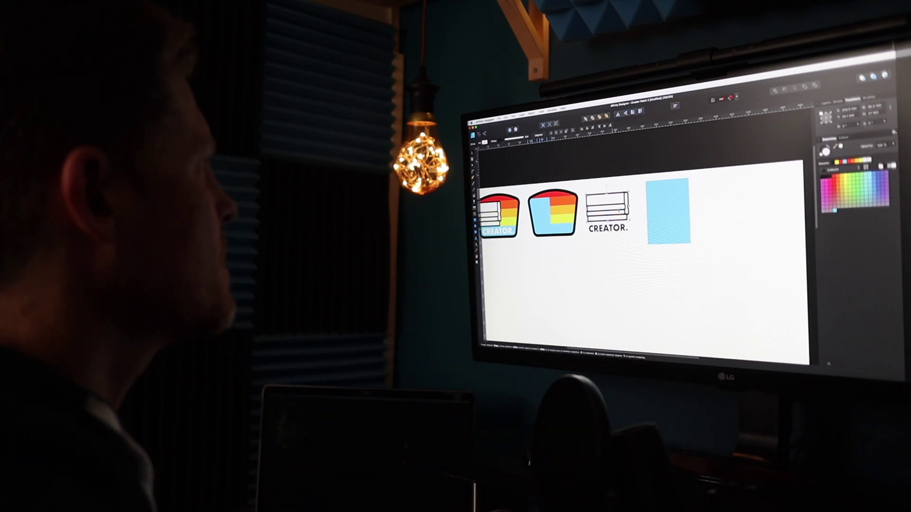
left_click(826, 103)
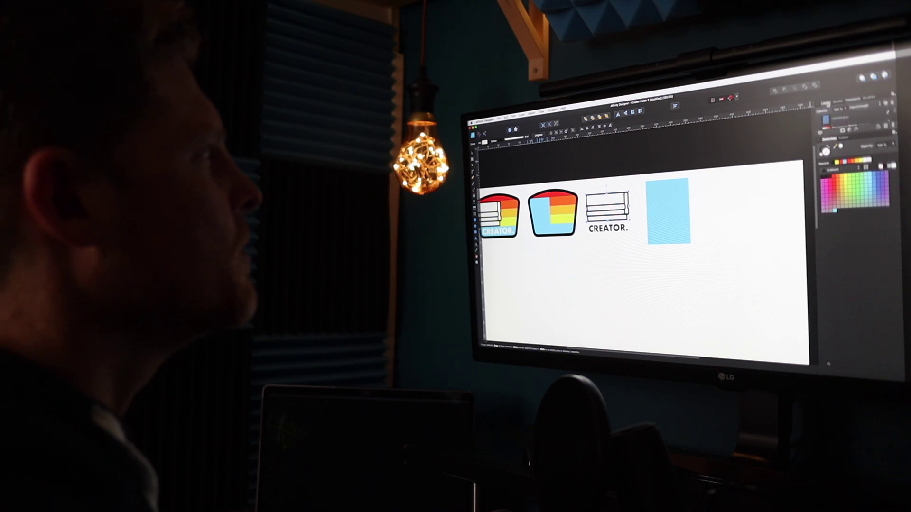
left_click_drag(876, 266, 876, 355)
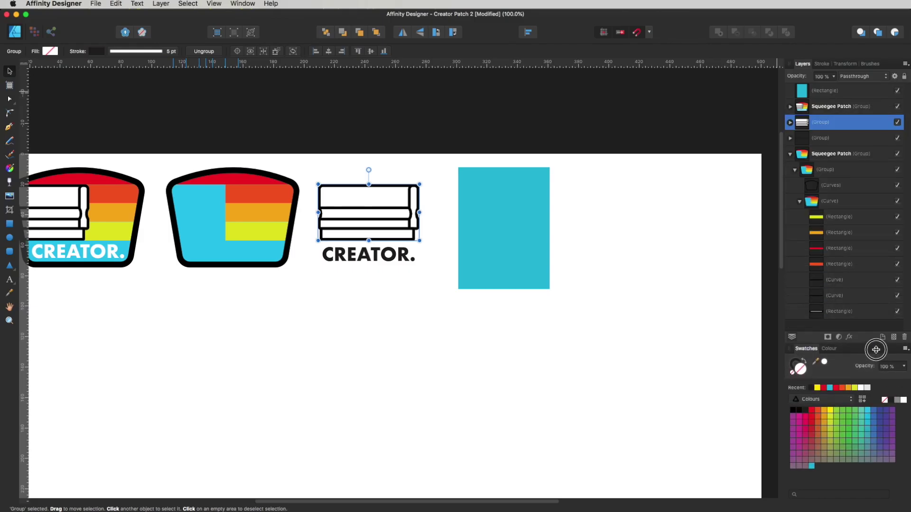
left_click(790, 122)
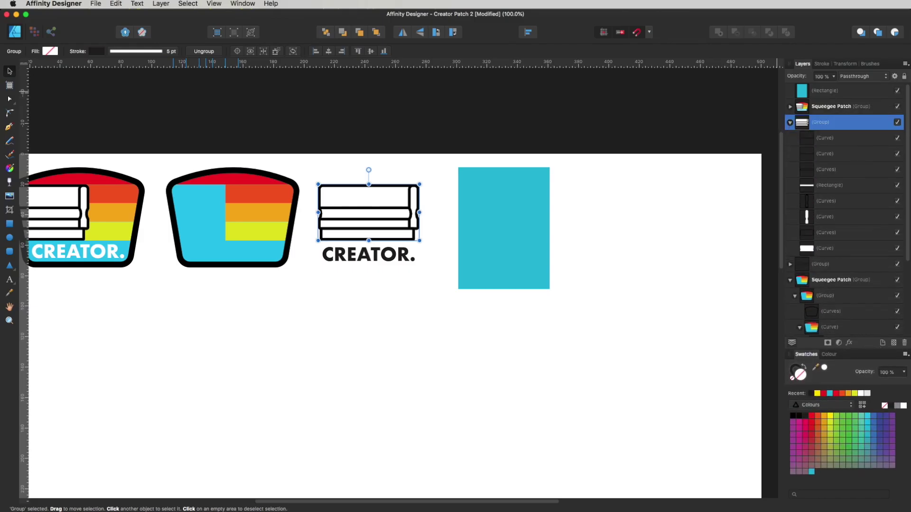
left_click(841, 223)
- Move the light blue rectangle about 78 mm to the right to make room beside the squeegee drawing
left_click(493, 349)
left_click(512, 251)
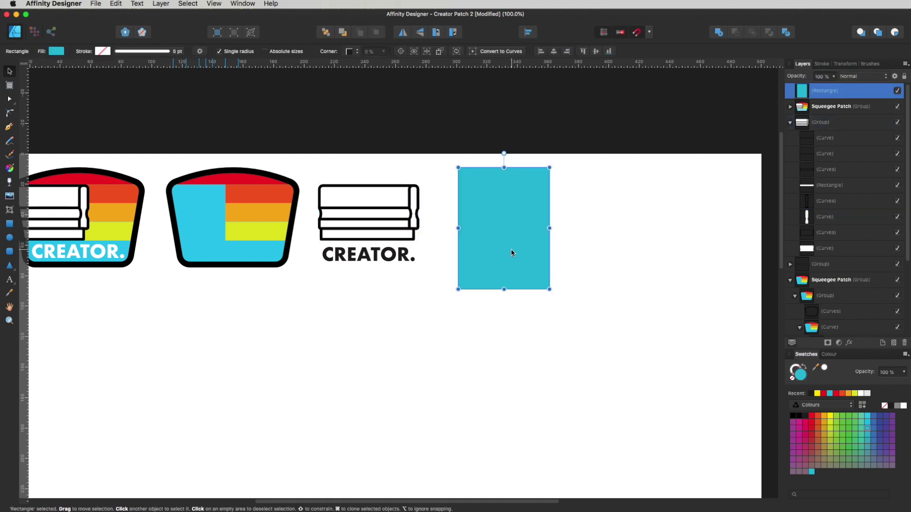
left_click_drag(492, 258, 612, 260)
left_click(470, 258)
- Duplicate the squeegee group and place the copy level with the original, about 81 mm to its right
scroll(469, 259, "up", 3)
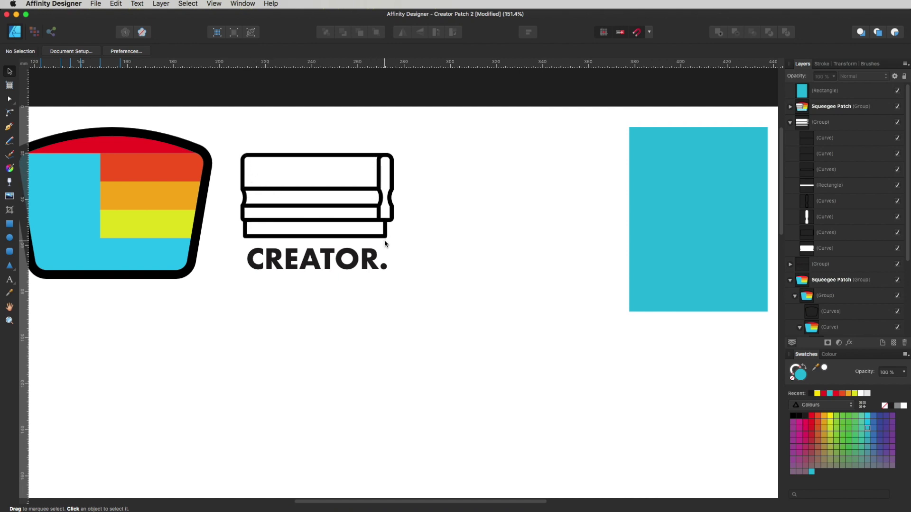
left_click_drag(428, 137, 227, 248)
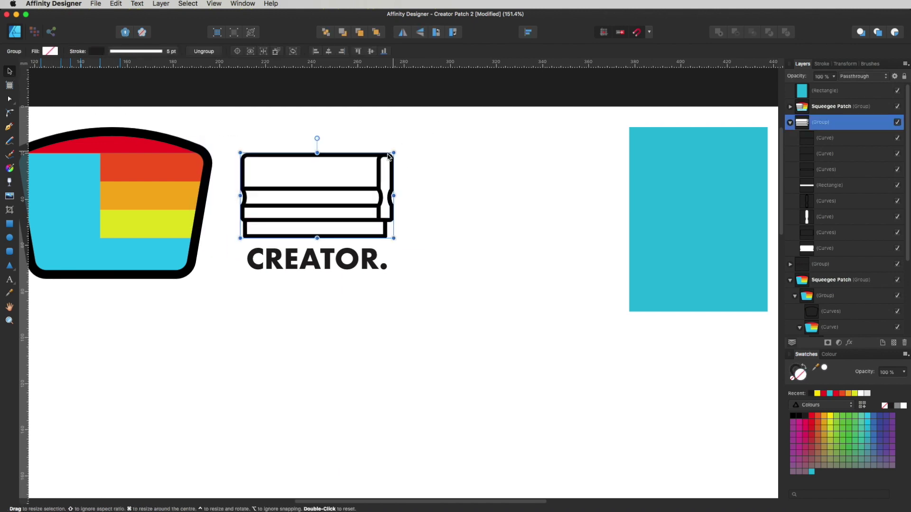
left_click(440, 138)
mouse_move(435, 129)
left_mouse_down()
mouse_move(270, 218)
mouse_move(238, 247)
mouse_move(279, 224)
mouse_move(455, 223)
left_mouse_up()
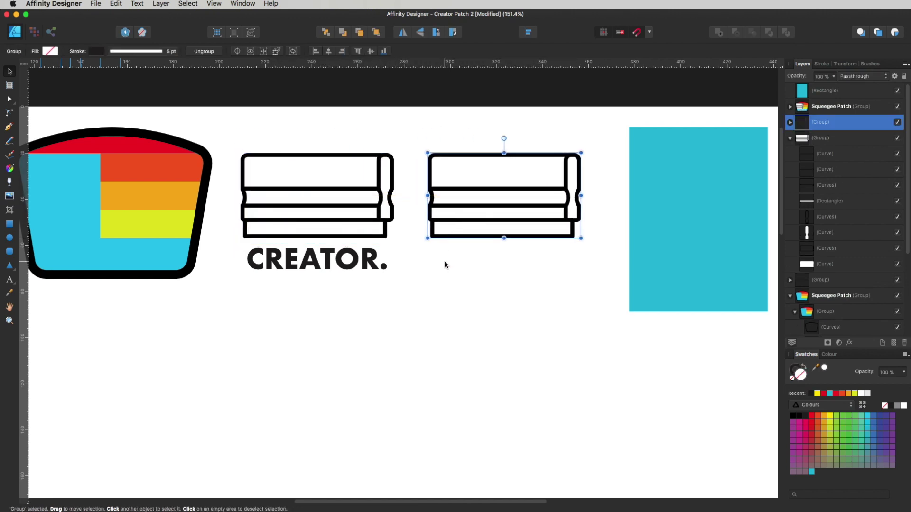
left_click(390, 288)
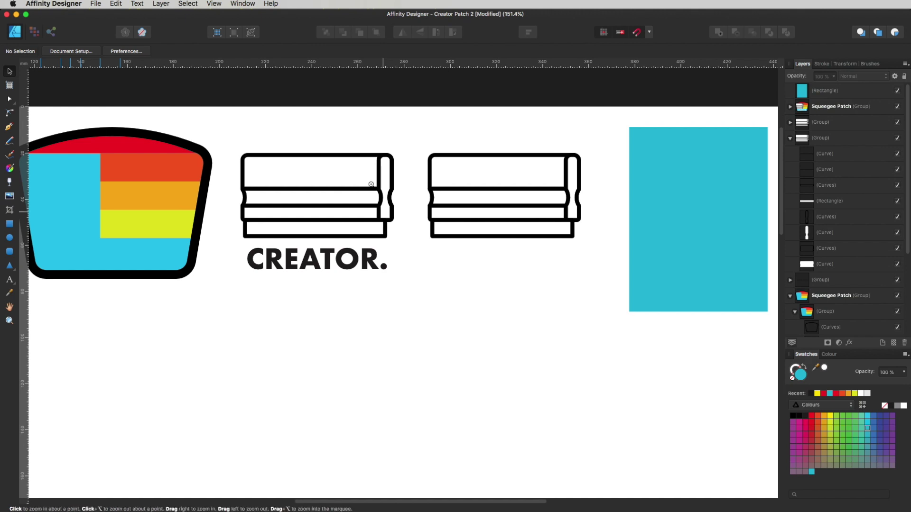
- Merge the five black outline shapes of the original squeegee above CREATOR. into one shape with the Add operation
scroll(365, 186, "up", 3)
left_click(398, 178)
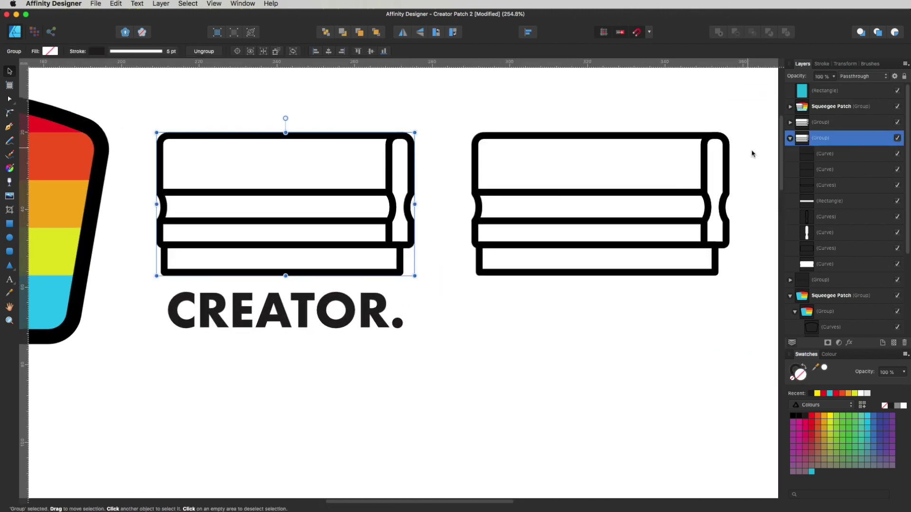
left_click(838, 157)
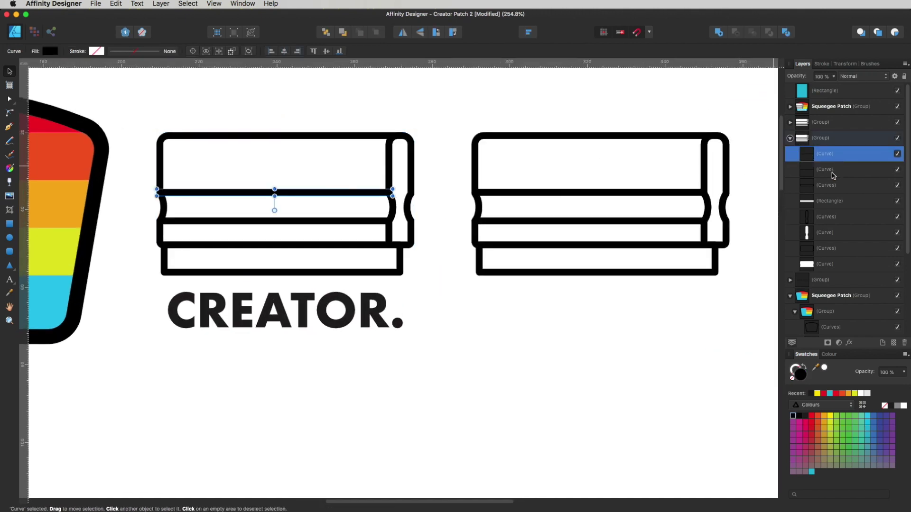
left_click(834, 185, "shift")
left_click(828, 217, "super")
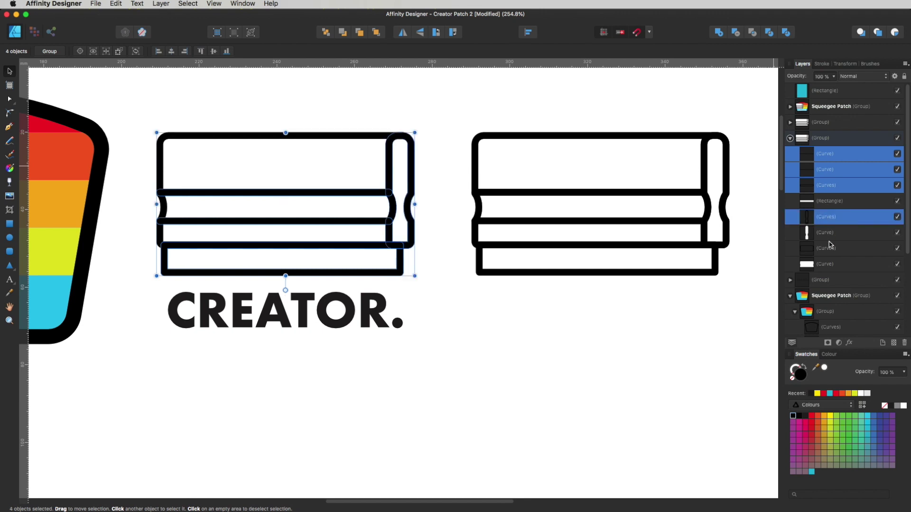
left_click(828, 251, "super")
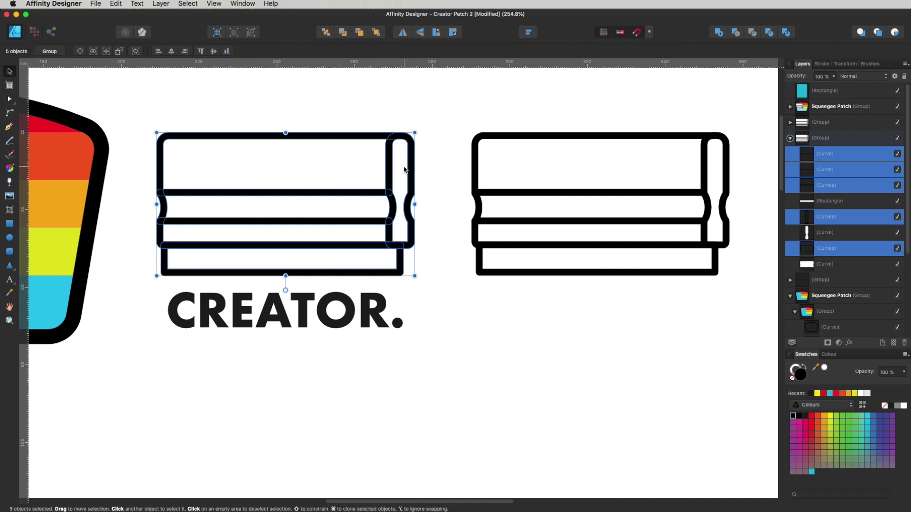
left_click(718, 33)
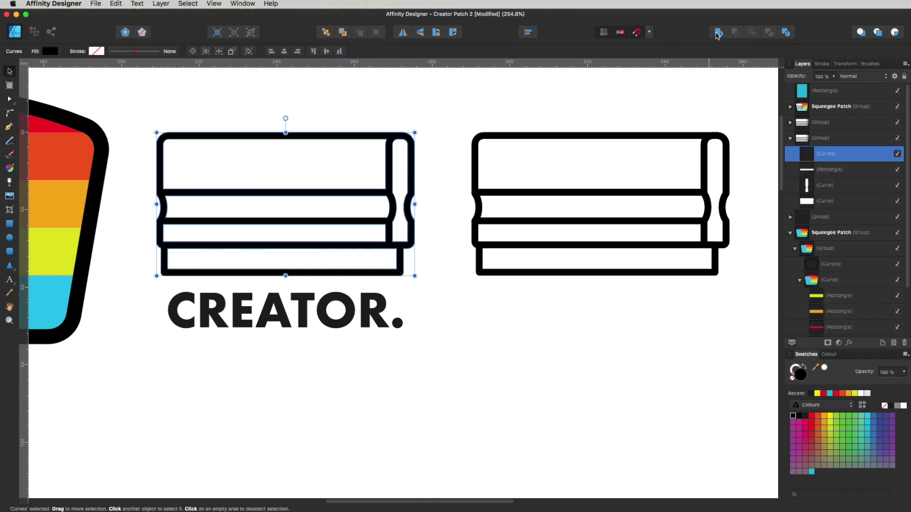
- Check which parts of the original squeegee the separate white fill shapes cover
left_click(823, 171)
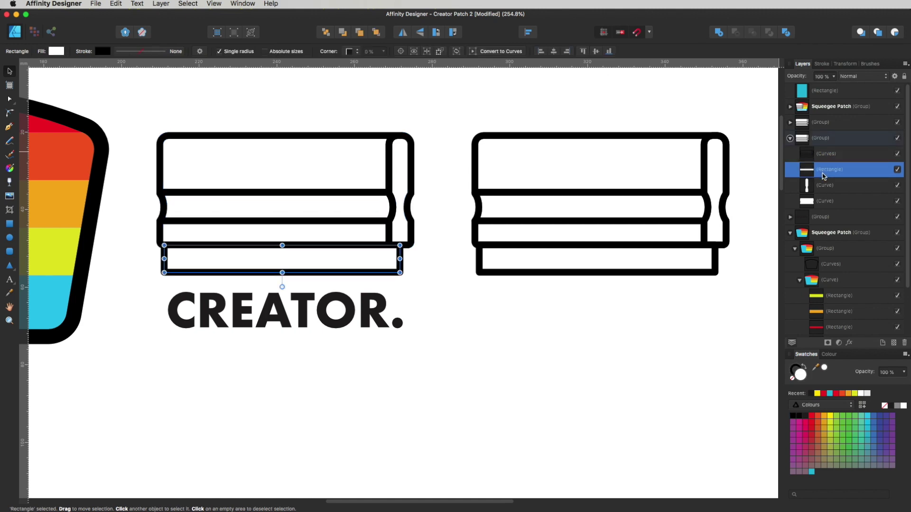
left_click(824, 188)
left_click(826, 172)
left_click(823, 189)
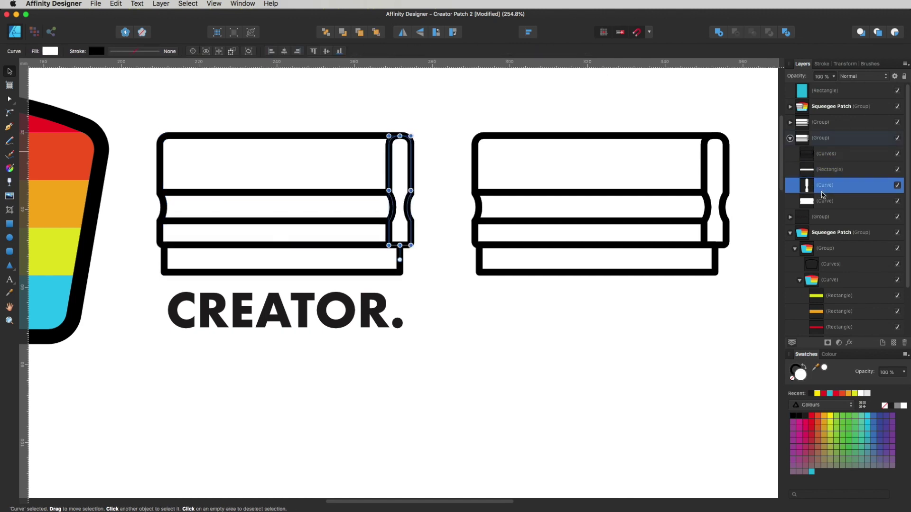
left_click(577, 359)
- Delete the end cap's black outline and its white fill shape from the duplicated squeegee group
left_click_drag(685, 265, 571, 279)
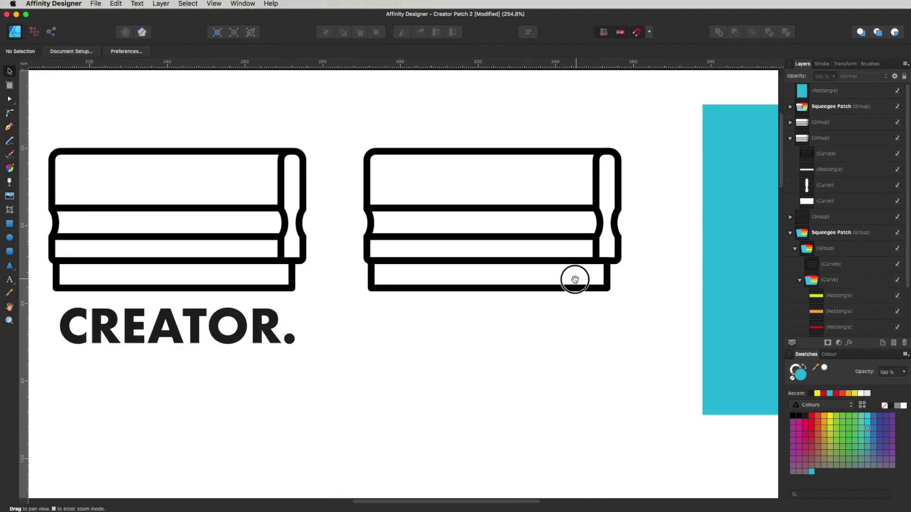
left_click(599, 219)
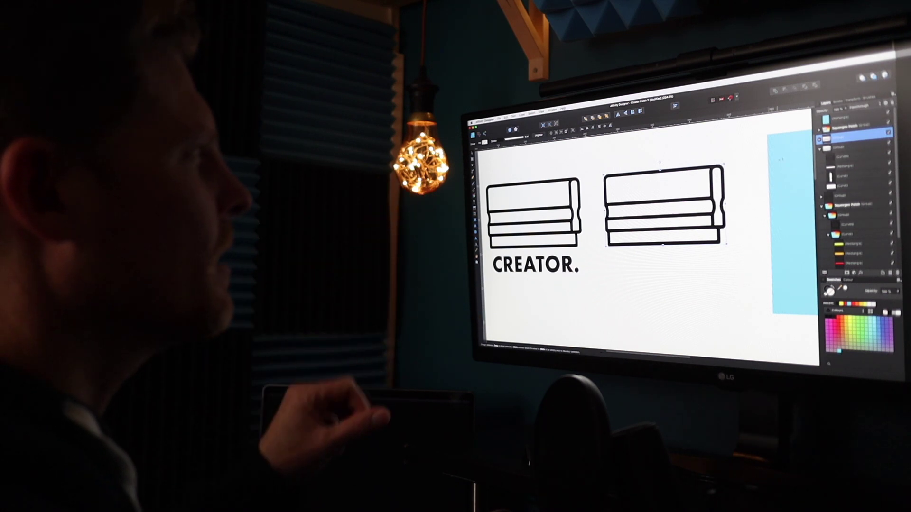
left_click(820, 139)
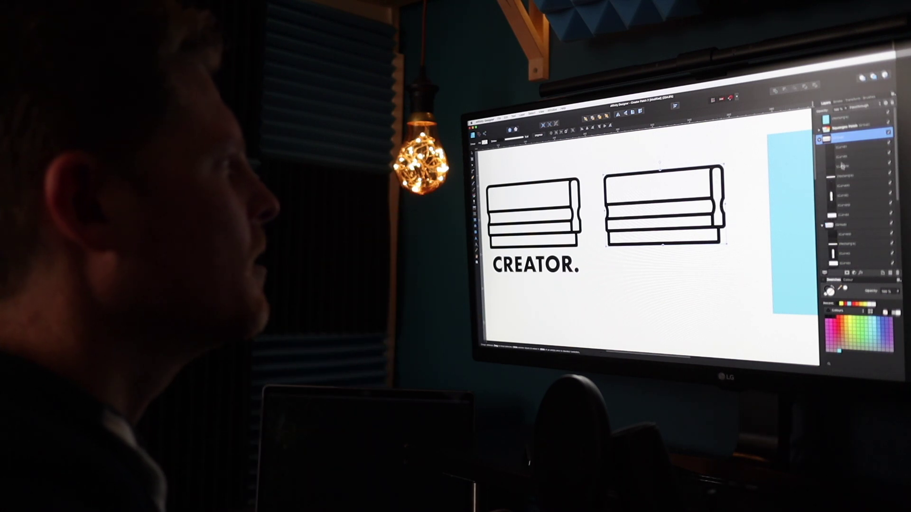
left_click(824, 201)
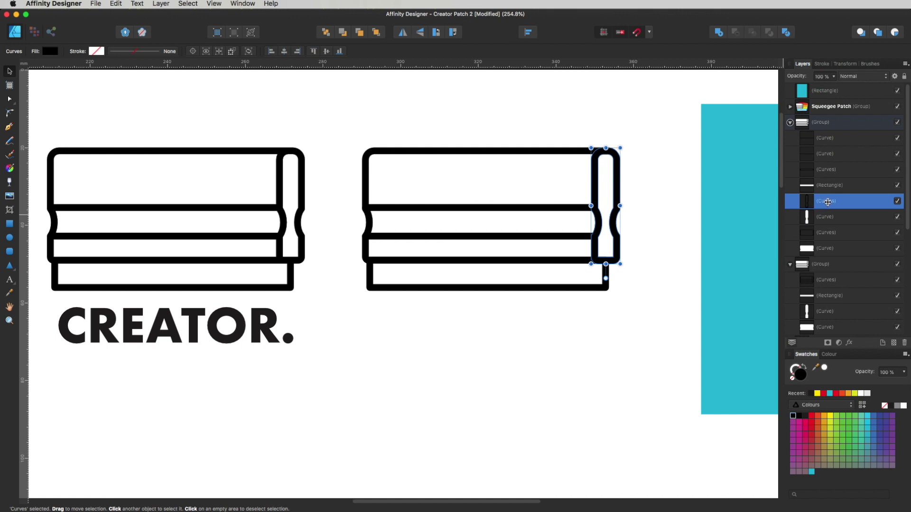
key("Delete")
double_click(825, 202)
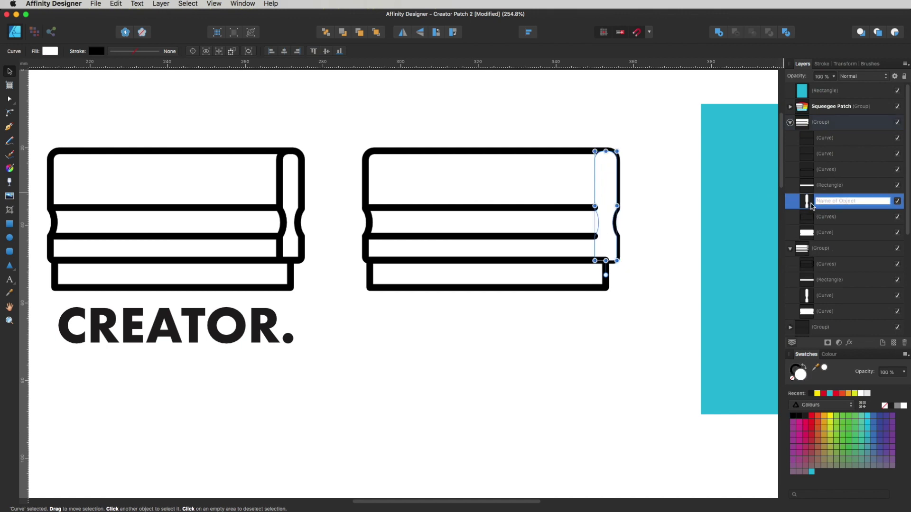
left_click(810, 185)
left_click(814, 202)
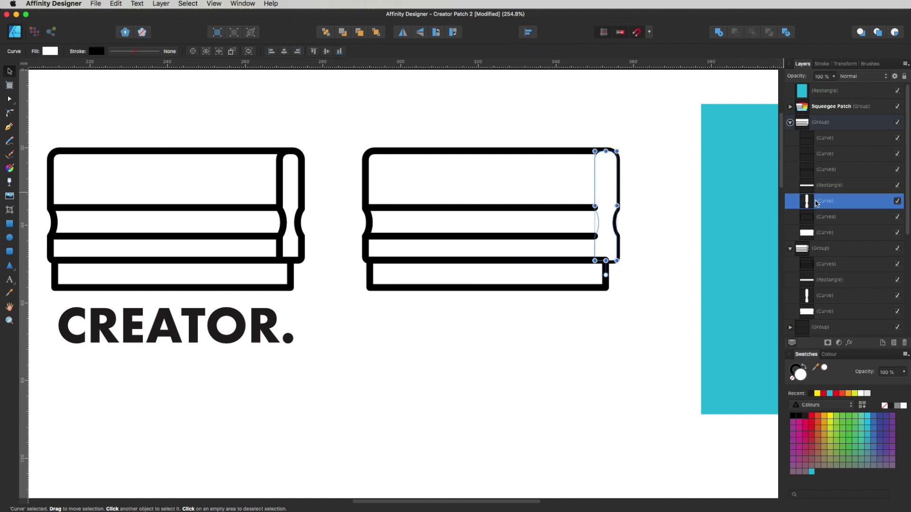
key("super+e")
left_click(688, 254)
- Stretch the duplicate's two inner horizontal bars together so they reach the handle's right-hand outline
left_click(594, 205)
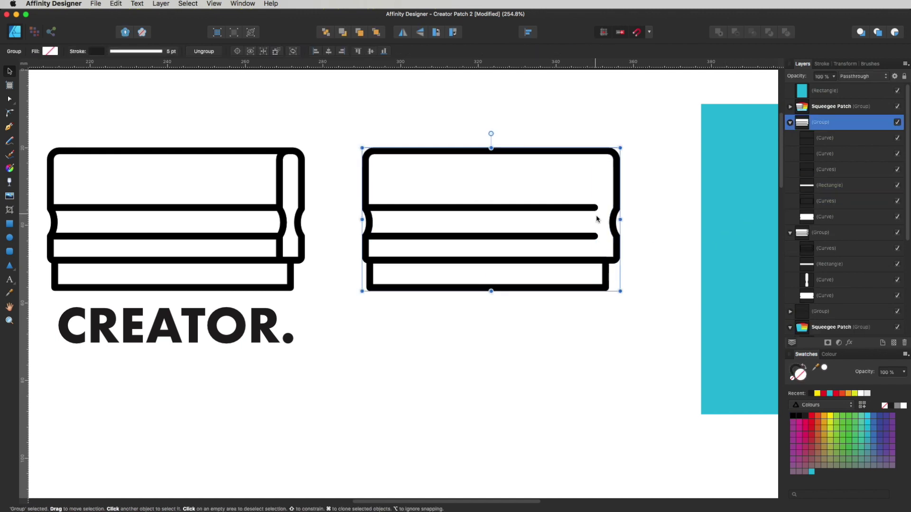
left_click(825, 144)
left_click(826, 156, "shift")
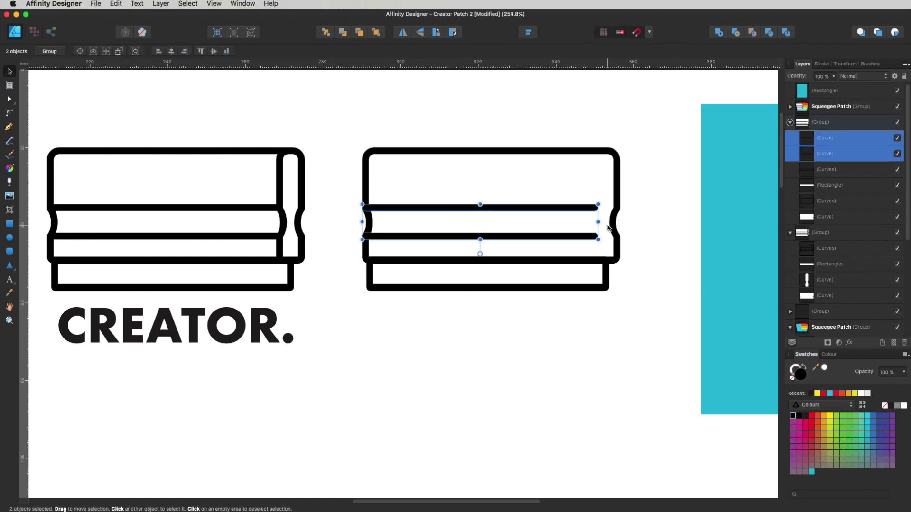
left_click_drag(599, 222, 616, 221)
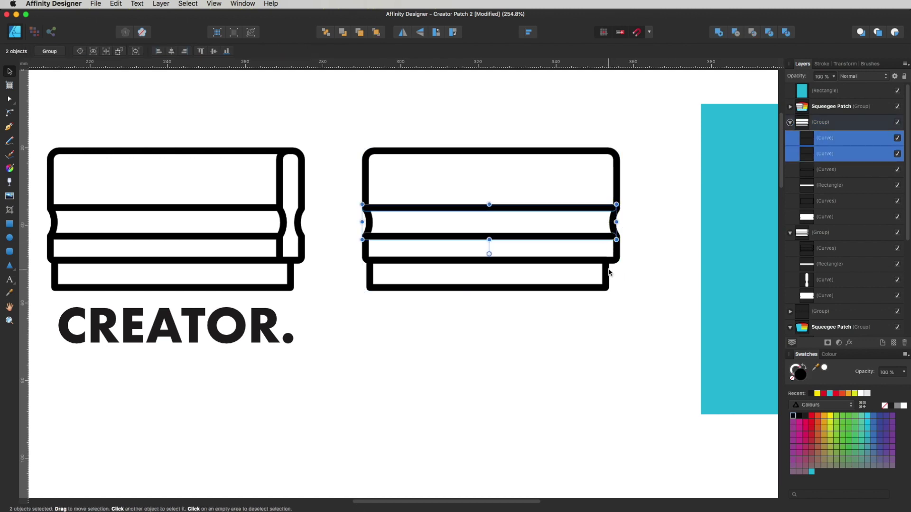
- Try scaling the duplicate's lower blade outline horizontally as a whole shape, and undo the change
left_click(605, 280)
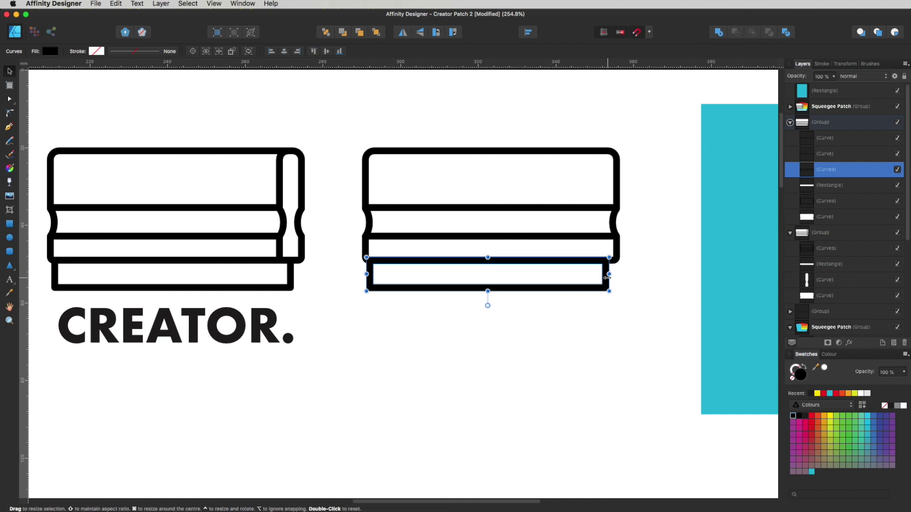
left_click(597, 269)
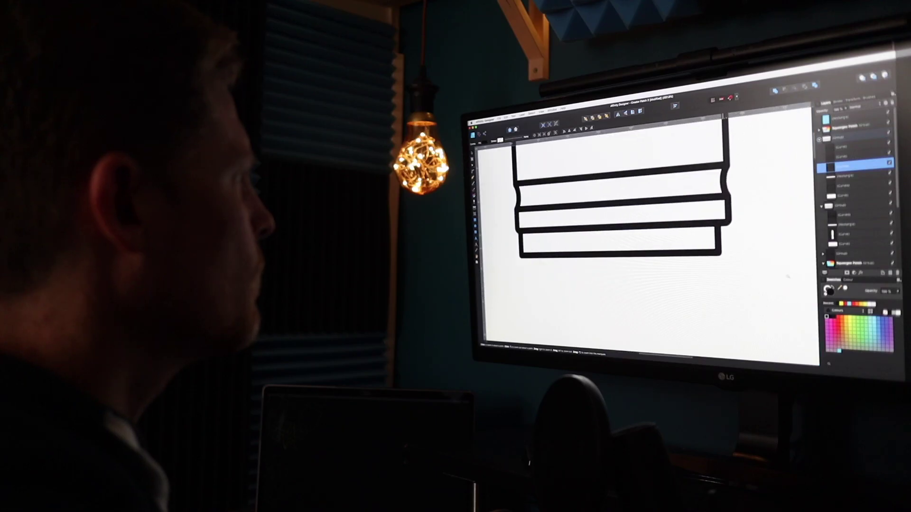
scroll(688, 189, "up", 2)
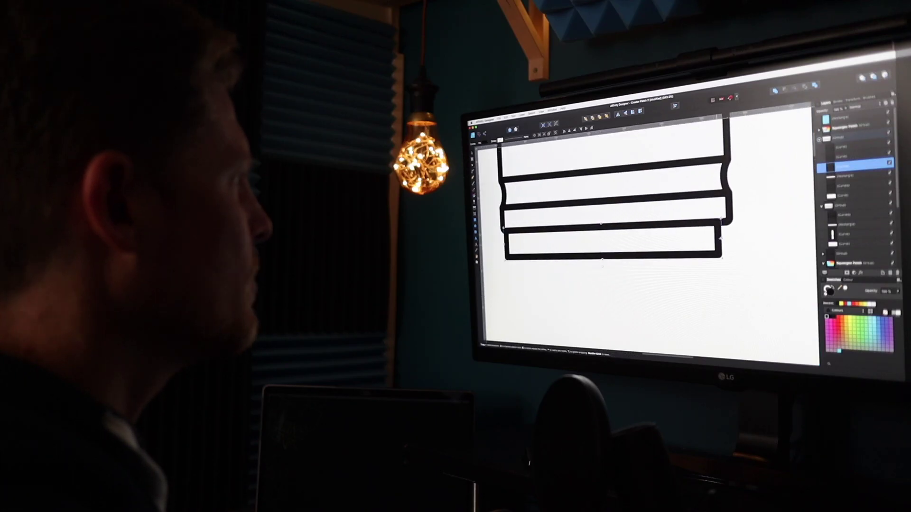
left_click_drag(661, 241, 537, 242)
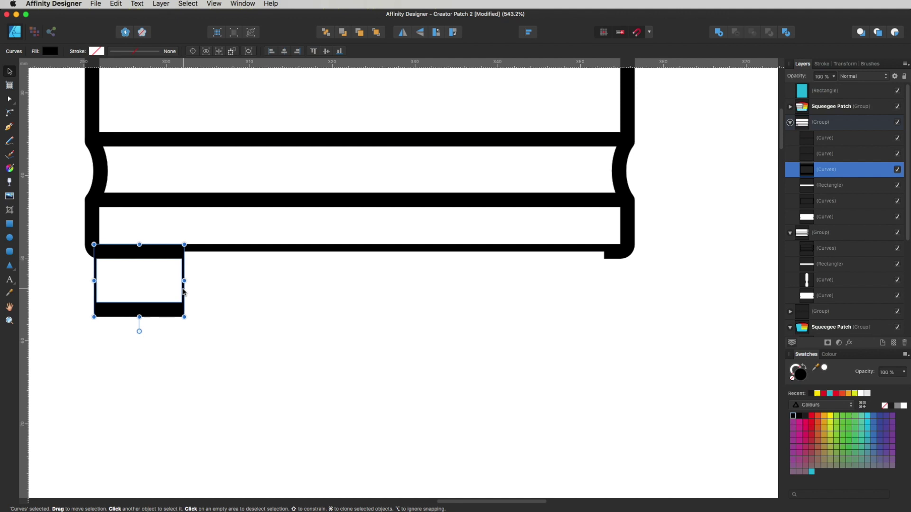
left_click(185, 309)
left_click(160, 294)
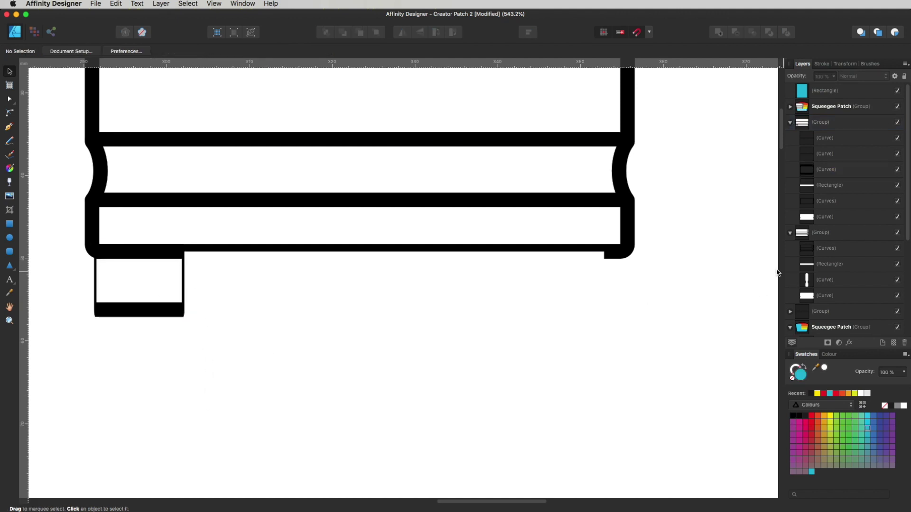
key("super+z")
key("super+z")
- Extend the duplicate's lower blade outline about 1 mm to the right by moving only its right-end nodes with the Node Tool
left_click(620, 294)
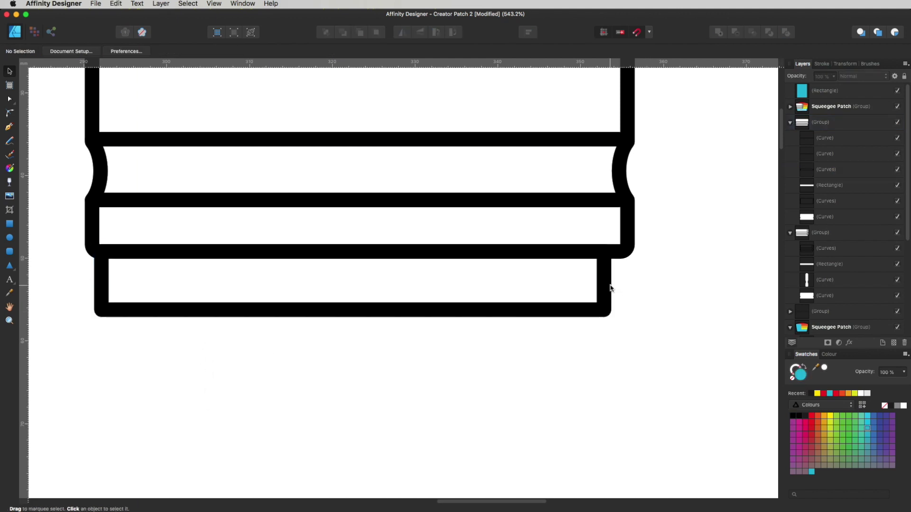
left_click(610, 288)
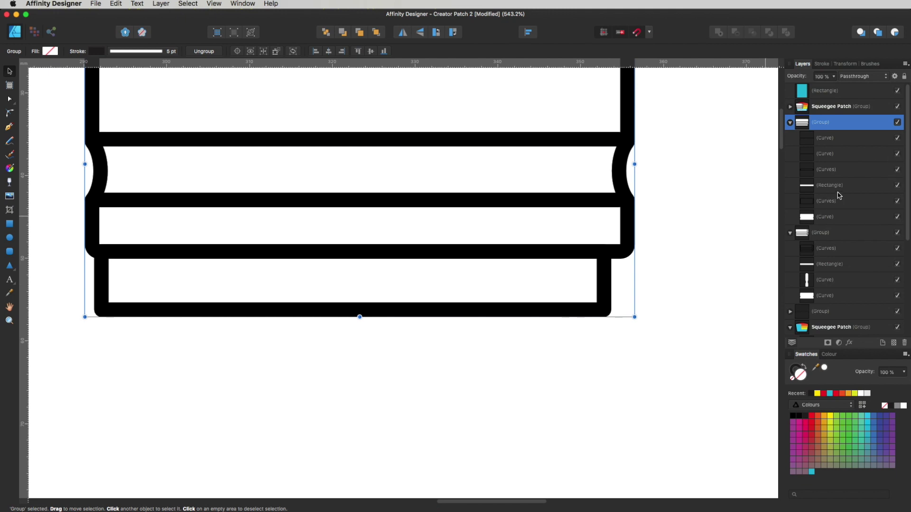
left_click(827, 171)
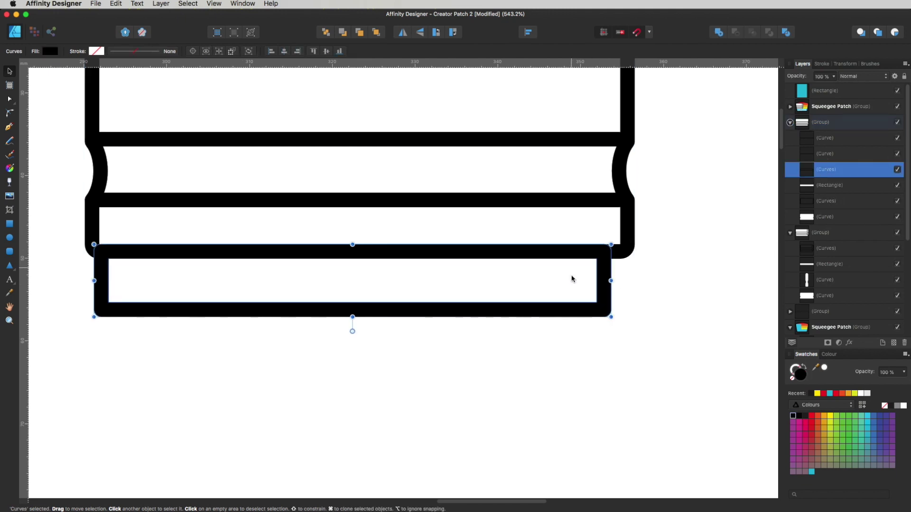
key("a")
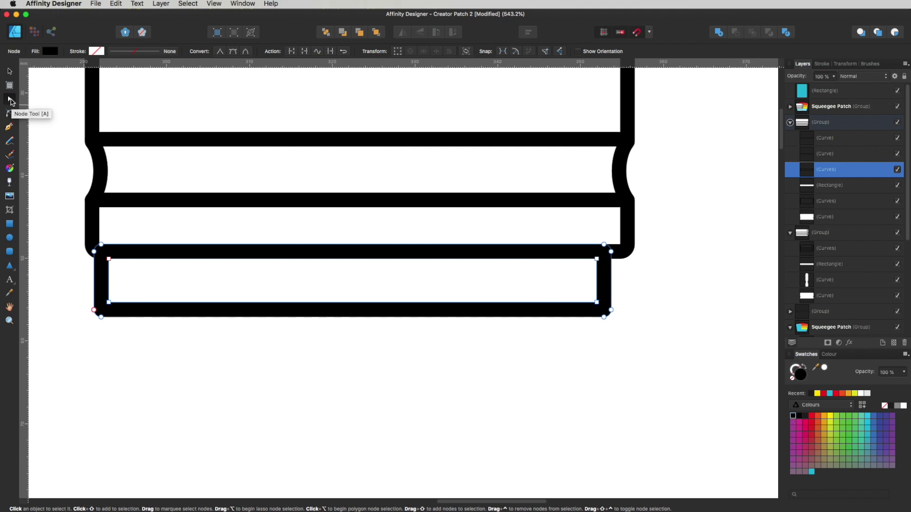
left_click_drag(660, 360, 567, 227)
left_click_drag(612, 311, 620, 311)
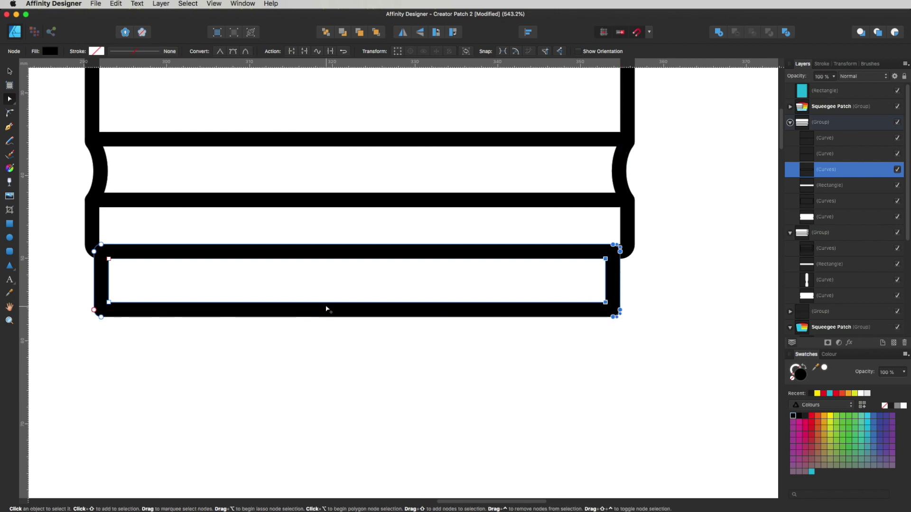
- Shorten the left end of the duplicate's lower blade outline by about 0.6 mm, moving only its left-end nodes
left_click_drag(93, 328, 100, 253)
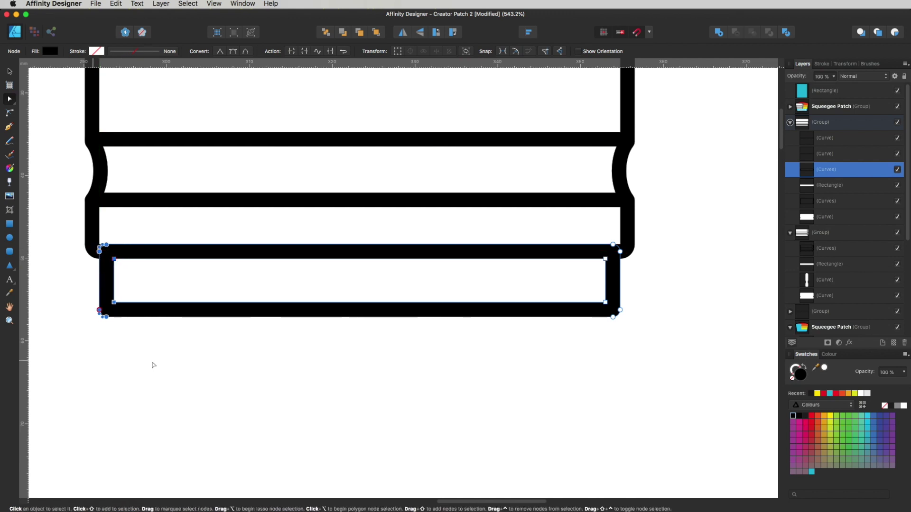
left_click(492, 325)
scroll(529, 285, "down", 5)
- Recolour the duplicate's blade fill rectangle turquoise and stretch its right side to the middle of the black outline's right edge
left_click(553, 280)
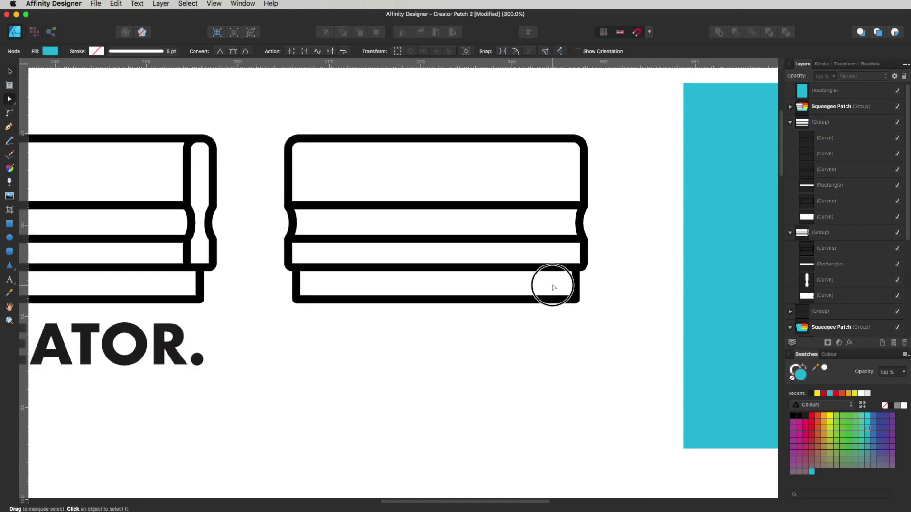
left_click(827, 189)
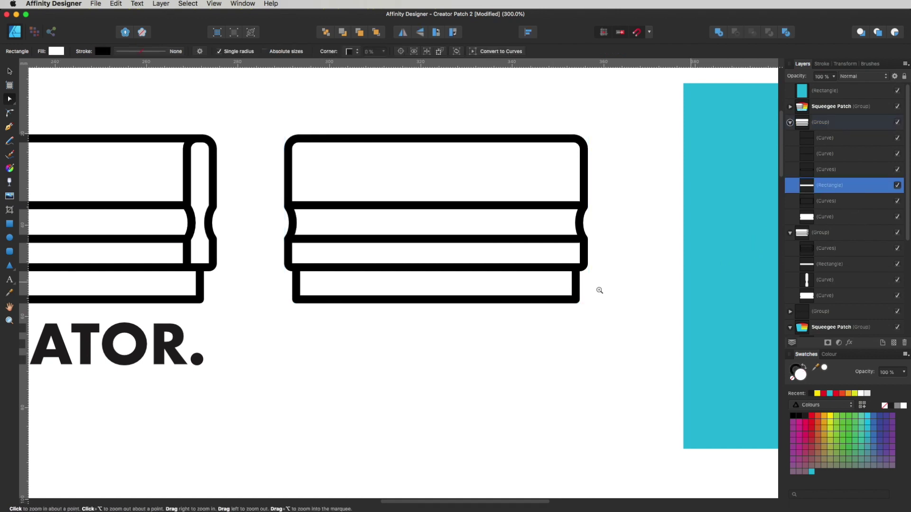
scroll(600, 288, "up", 5)
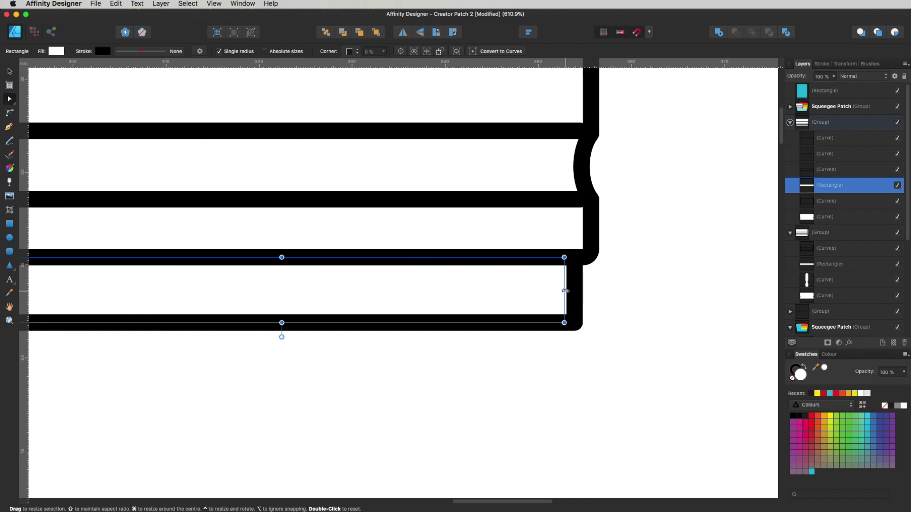
left_click(829, 393)
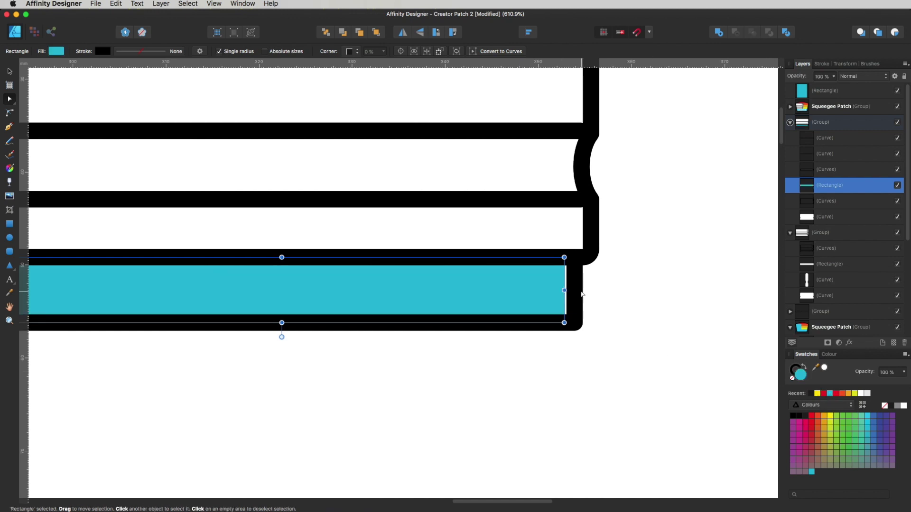
left_click_drag(564, 290, 575, 290)
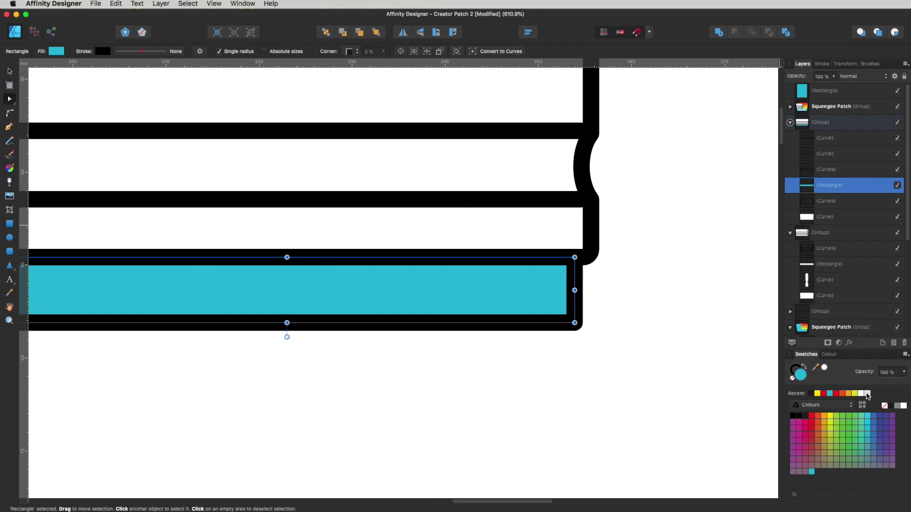
- Change the duplicate's blade fill rectangle to light grey and replace that fill with white
left_click(866, 395)
left_click(662, 402)
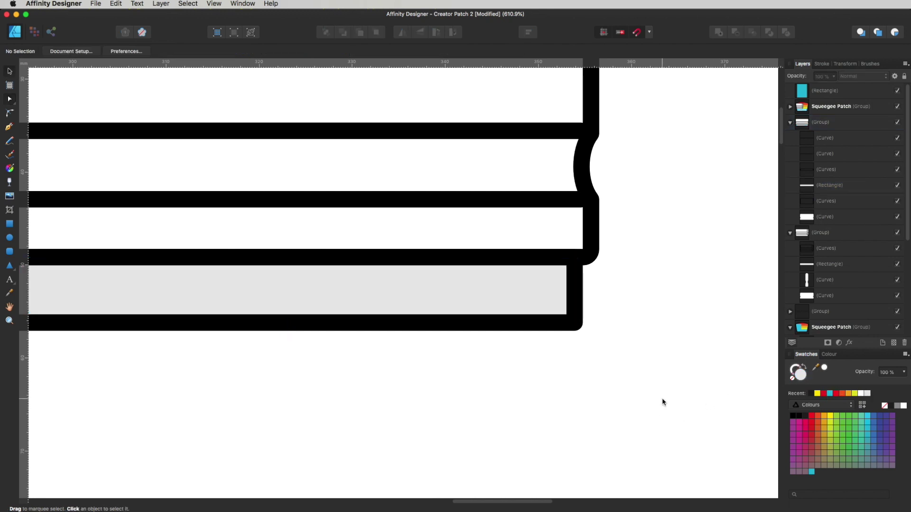
key("a")
left_click(524, 299)
left_click(818, 186)
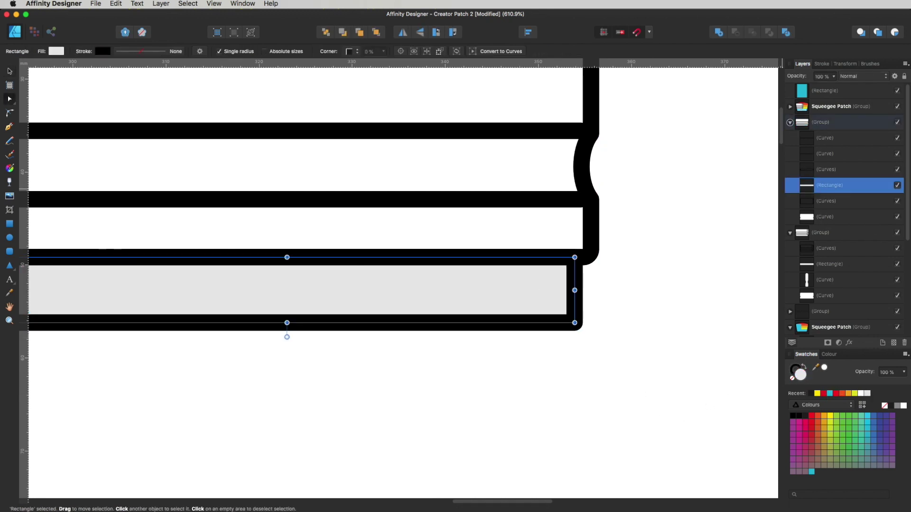
left_click(902, 408)
left_click(624, 377)
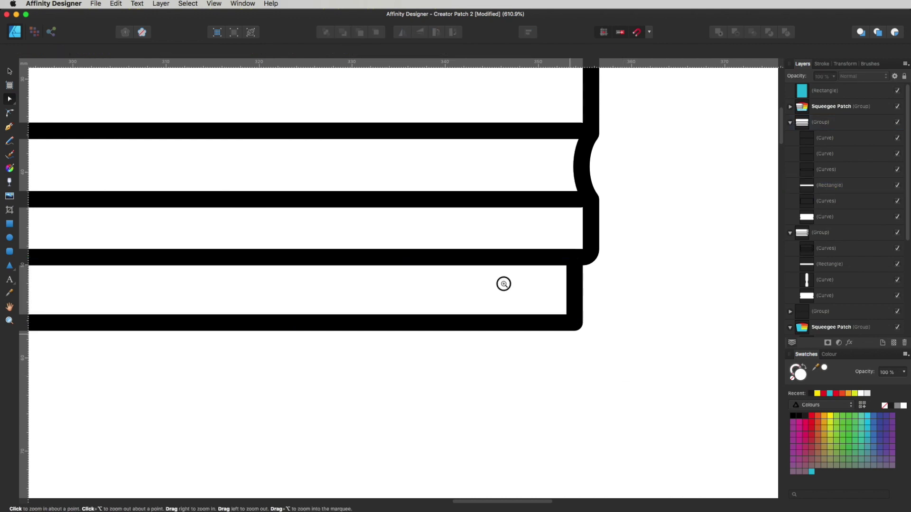
- Merge the duplicate squeegee's four black outline shapes into one with the Add operation, leaving out the white fill shapes
scroll(503, 283, "down", 5)
key("v")
left_click(484, 280)
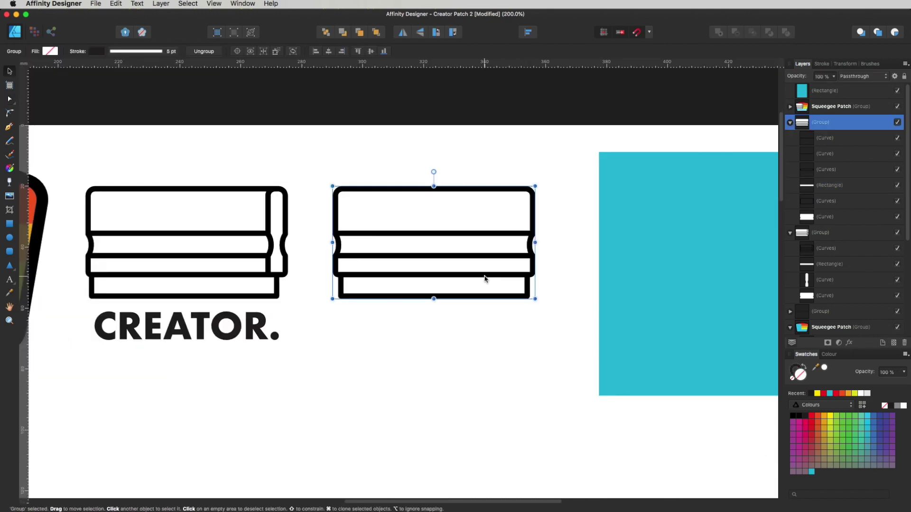
left_click(830, 138)
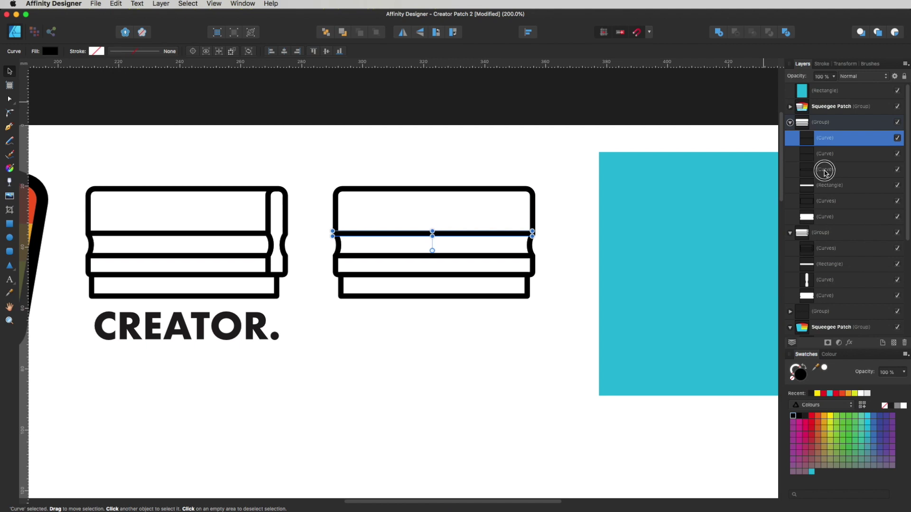
left_click(827, 169, "shift")
left_click(827, 201, "super")
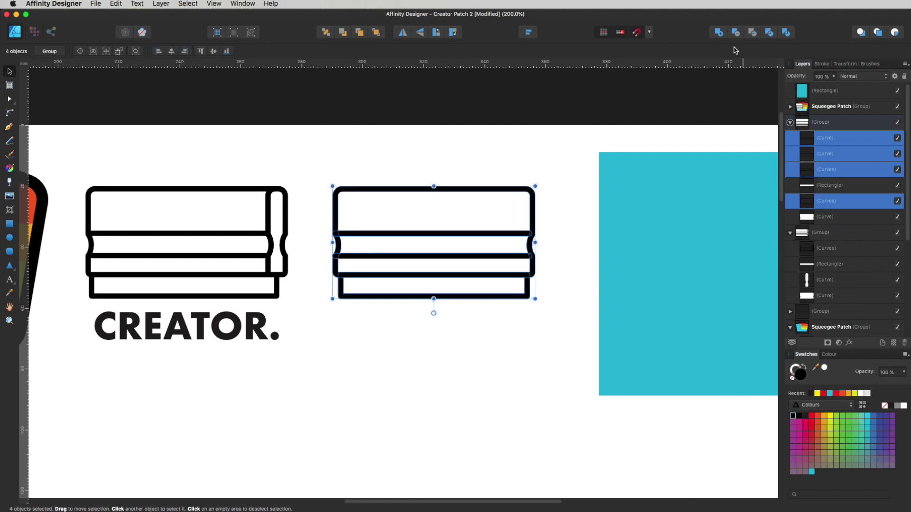
left_click(717, 36)
- Test-move the merged front-view squeegee group, undo the move, and check its white fill shapes
left_click(545, 268)
left_click_drag(531, 263, 546, 187)
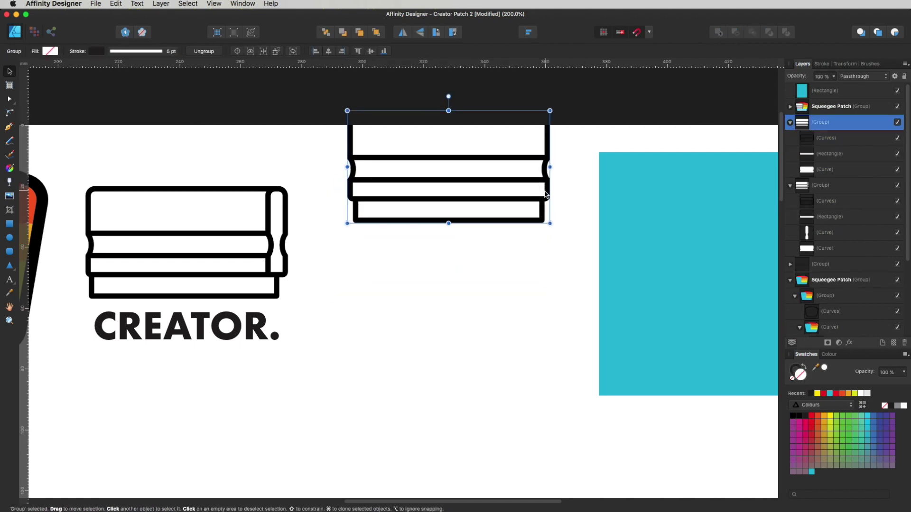
key("super+z")
left_click(825, 171)
left_click(827, 154)
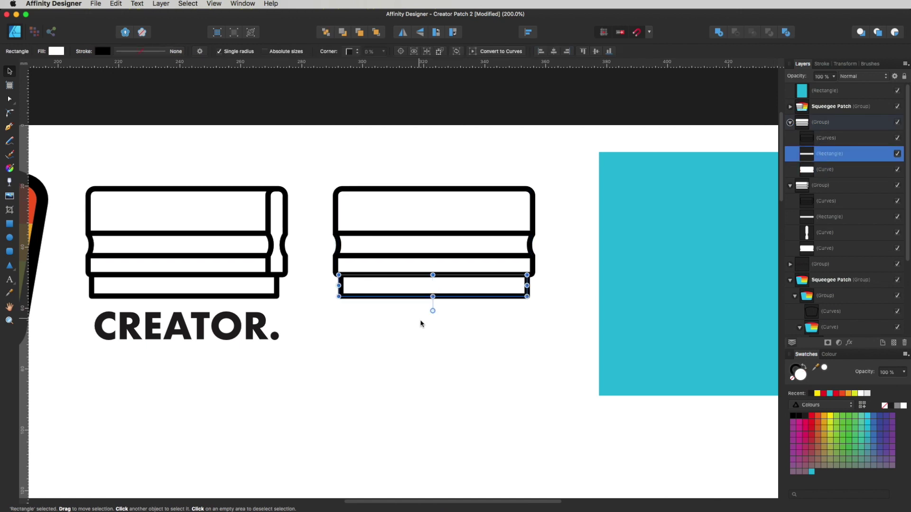
left_click(459, 343)
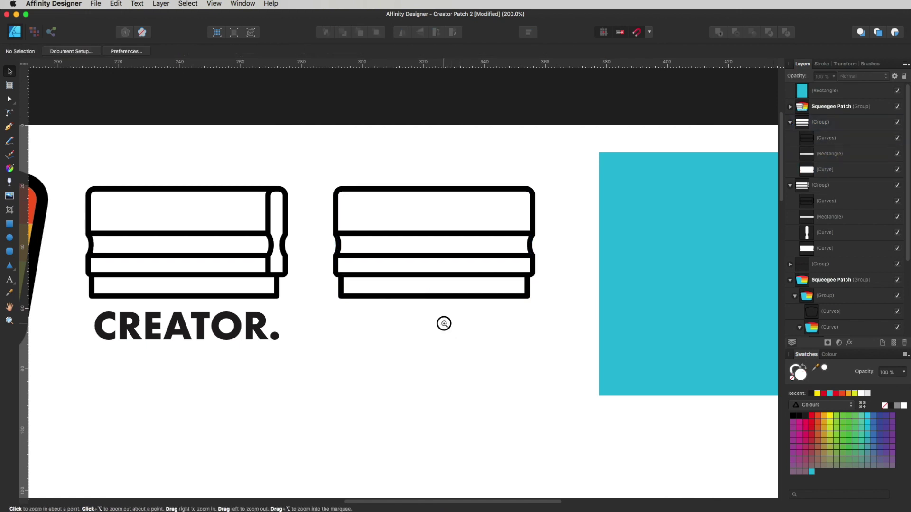
- Review the separated elements one by one: the turquoise rectangle, both squeegees, the empty patch and the original patch
left_click(446, 328, "alt")
left_click(446, 327, "alt")
left_click_drag(453, 339, 540, 280)
key("a")
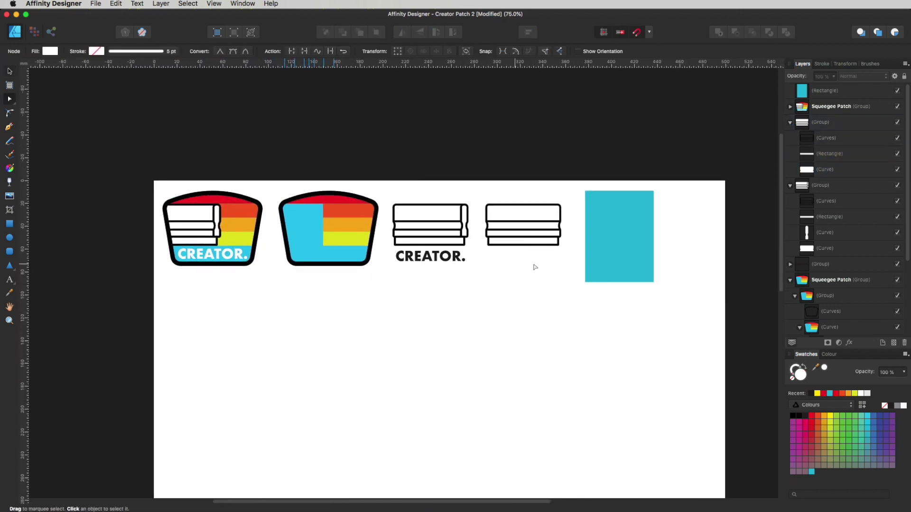
key("v")
left_click(622, 228)
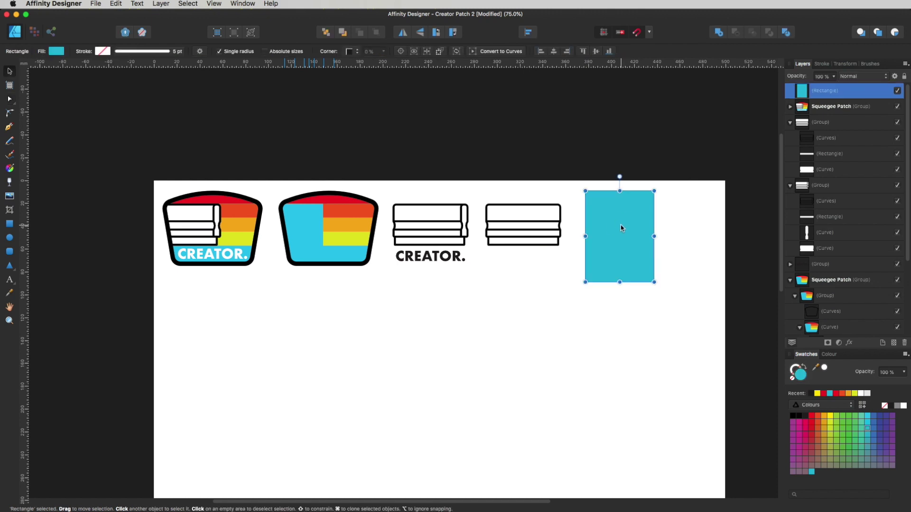
left_click(540, 227)
left_click(466, 228)
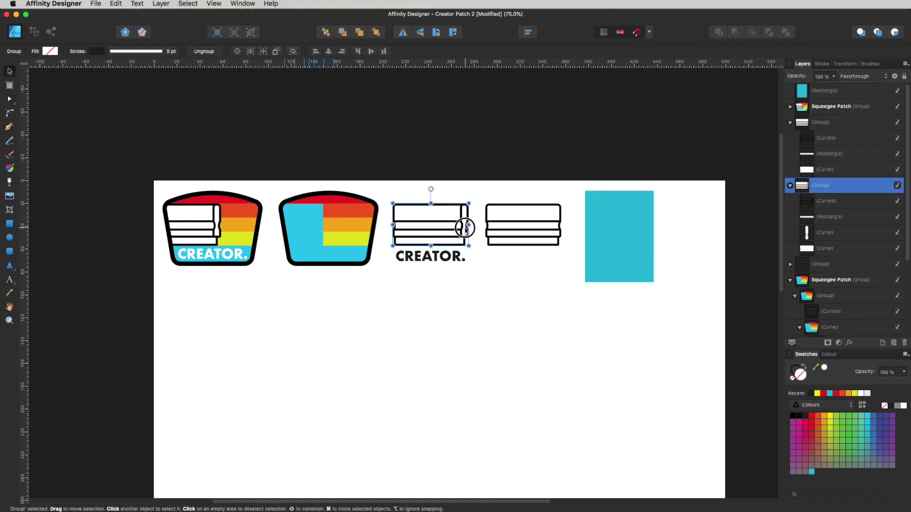
left_click(350, 232)
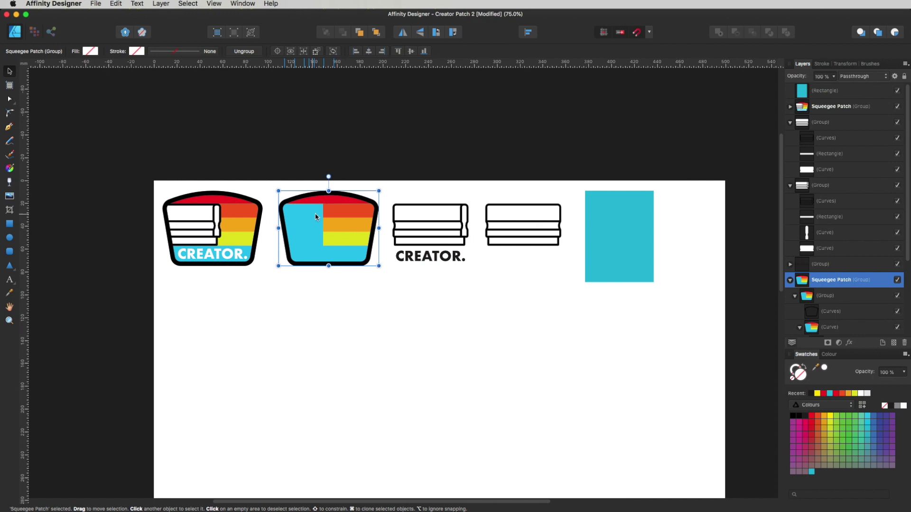
left_click(216, 242)
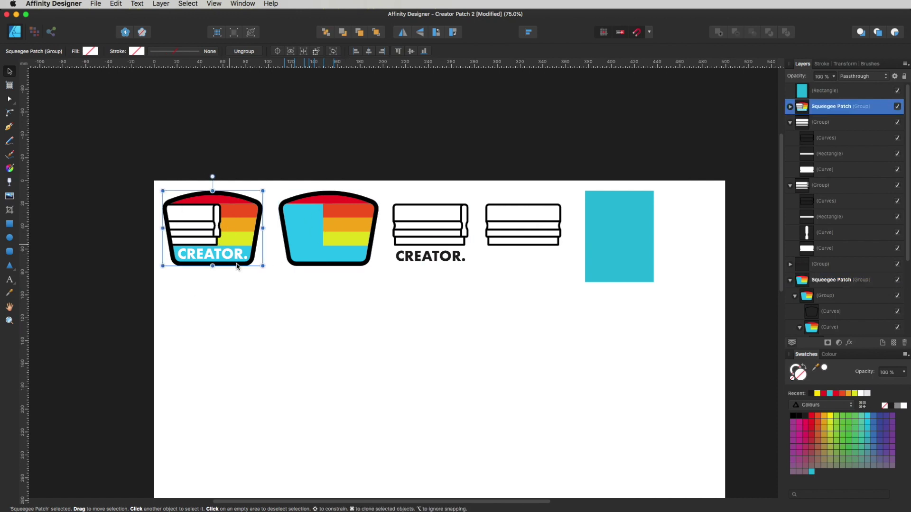
left_click(305, 319)
- View the artwork at 100% and set the separate CREATOR. lettering's fill to pure black
key("super+1")
left_click(510, 179)
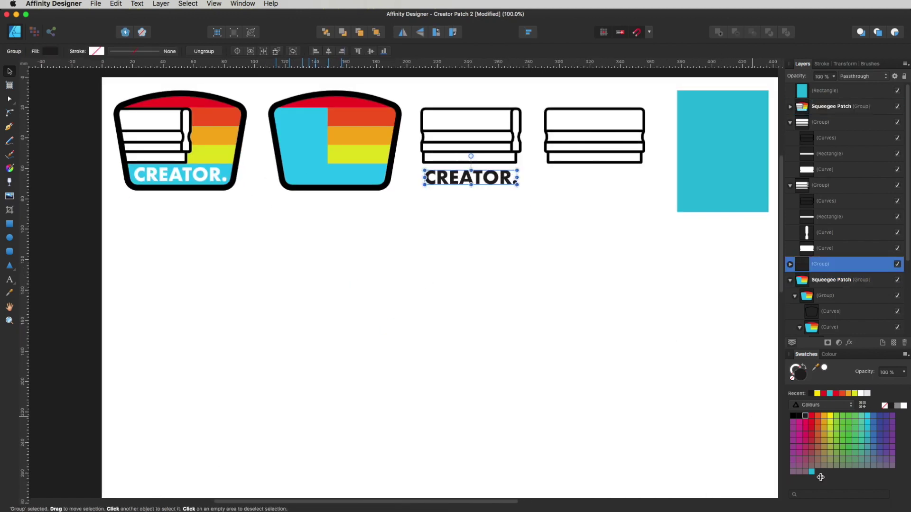
left_click(793, 416)
left_click(615, 362)
scroll(522, 351, "down", 1)
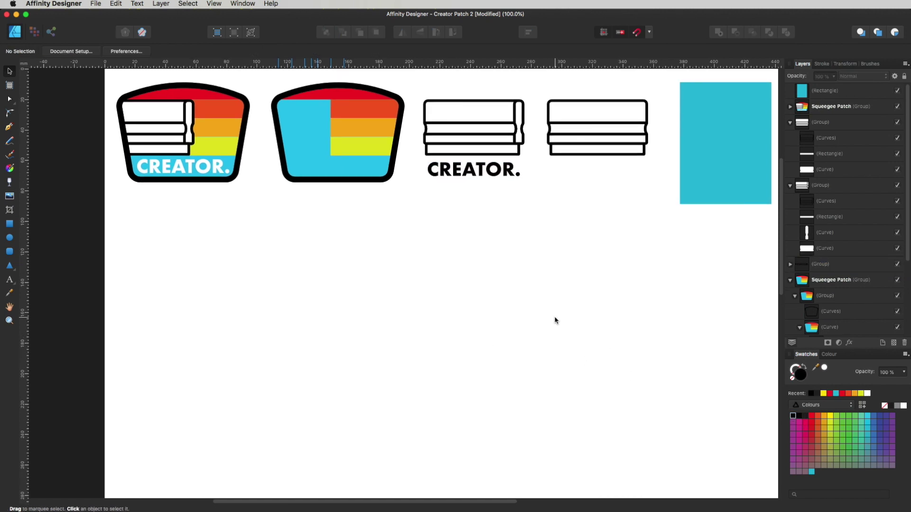
- Place a copy of the turquoise 60 × 80 mm rectangle in the empty area below the original patch
left_click(722, 157)
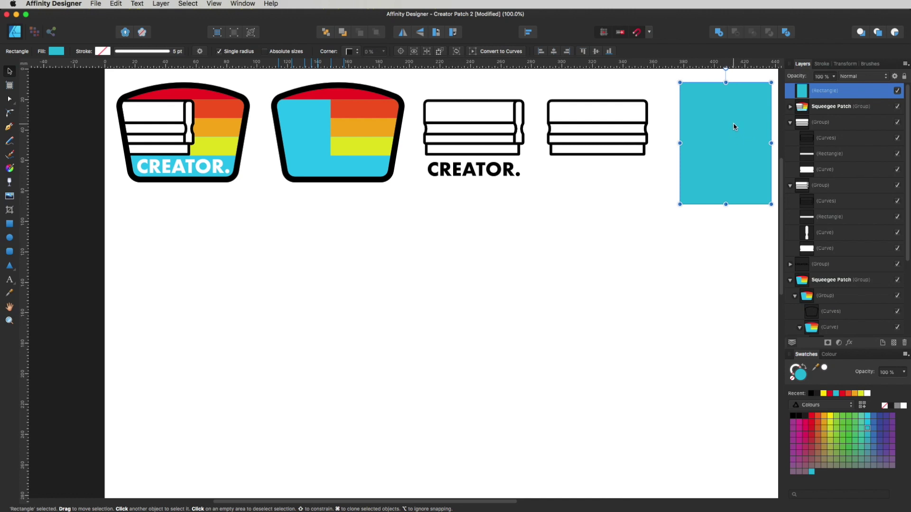
left_click_drag(736, 126, 205, 345)
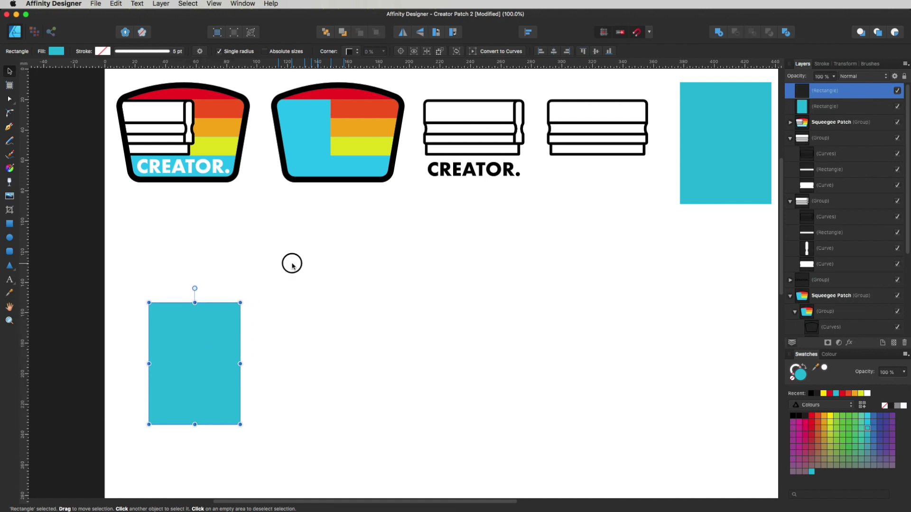
left_click(291, 262)
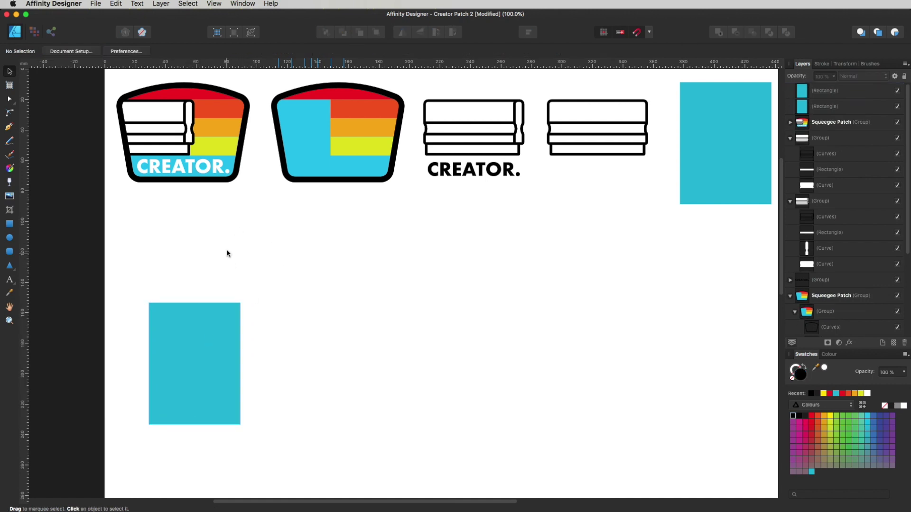
- Copy the squeegee with the end cap onto the left part of the lower turquoise rectangle and bring it to the front
left_click(137, 176)
left_click_drag(120, 220, 261, 89)
left_click(464, 132)
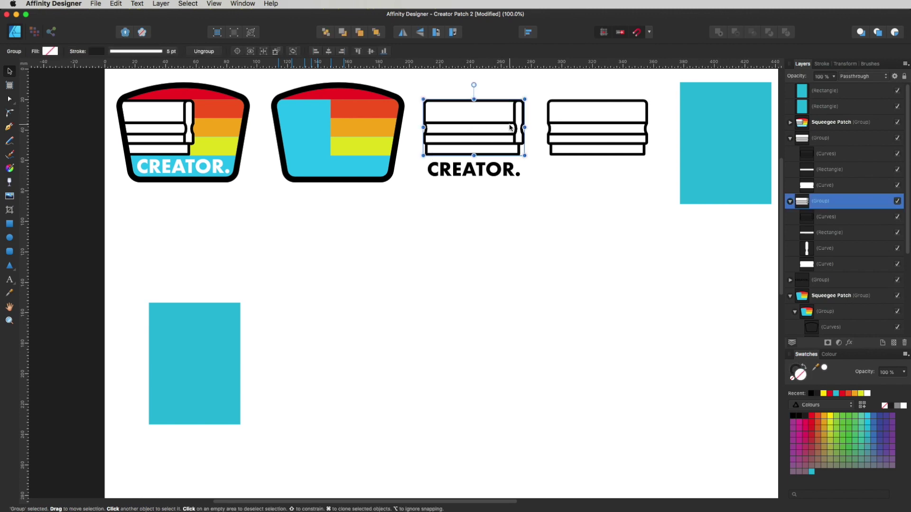
mouse_move(510, 127)
left_mouse_down()
mouse_move(169, 385)
mouse_move(193, 352)
mouse_move(198, 362)
left_mouse_up()
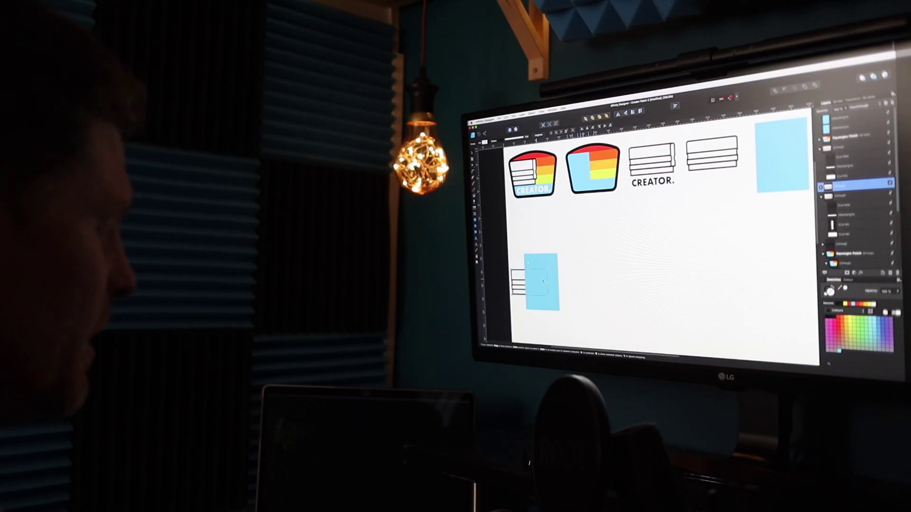
key("super+shift+]")
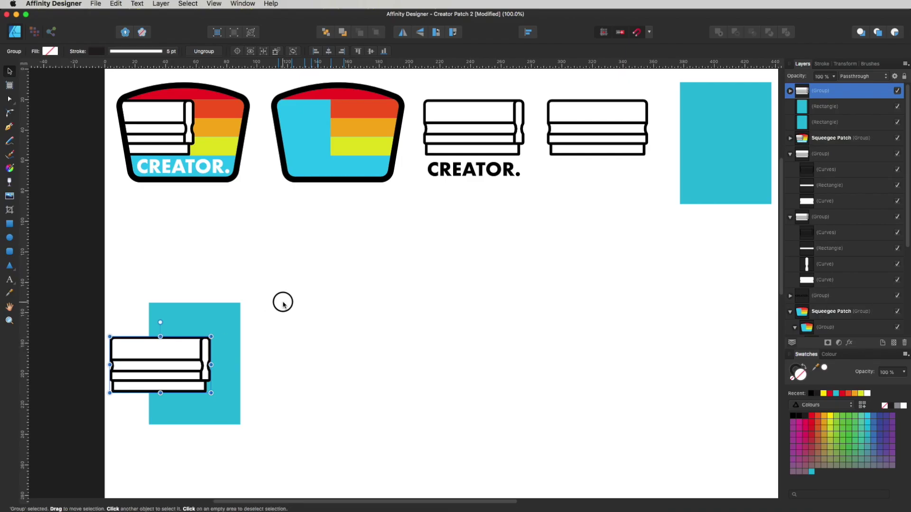
left_click(283, 301)
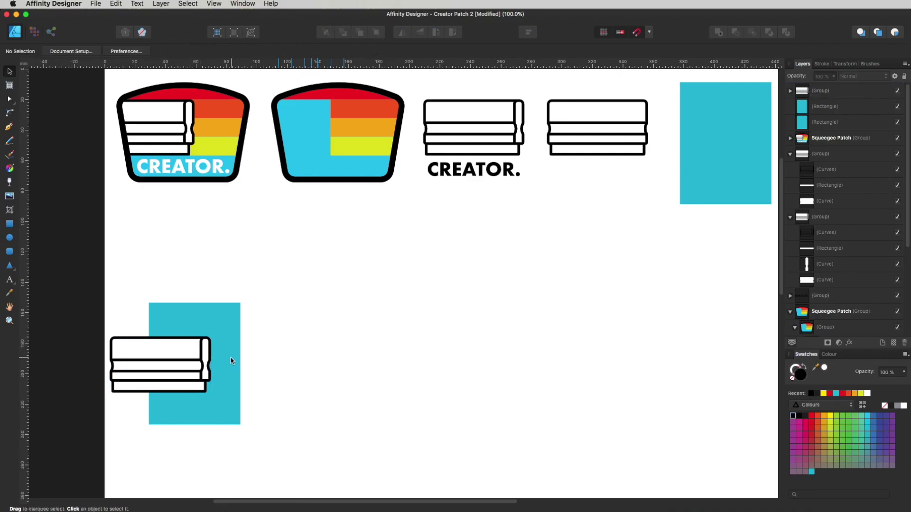
- Enlarge the squeegee copy proportionally about its centre by about 20% and shift it about 5 mm left over the turquoise rectangle
scroll(230, 361, "up", 5)
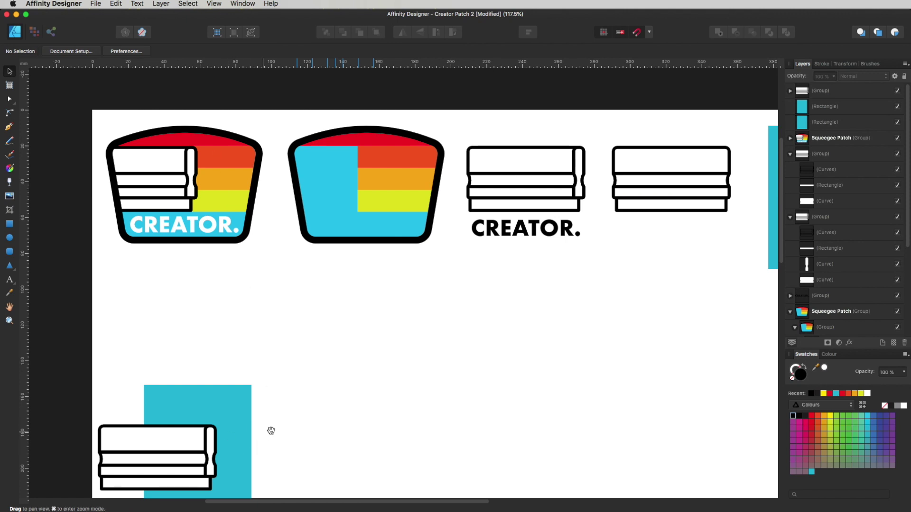
scroll(271, 429, "down", 2)
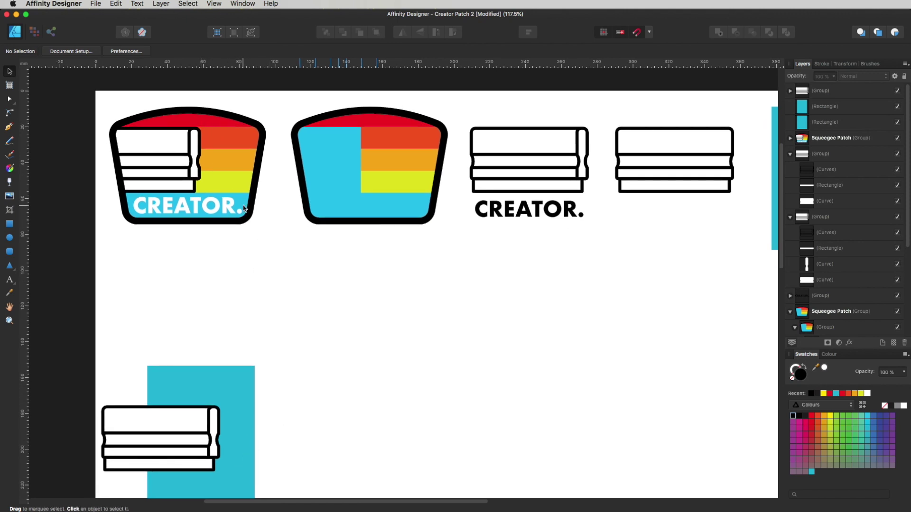
scroll(401, 469, "down", 3)
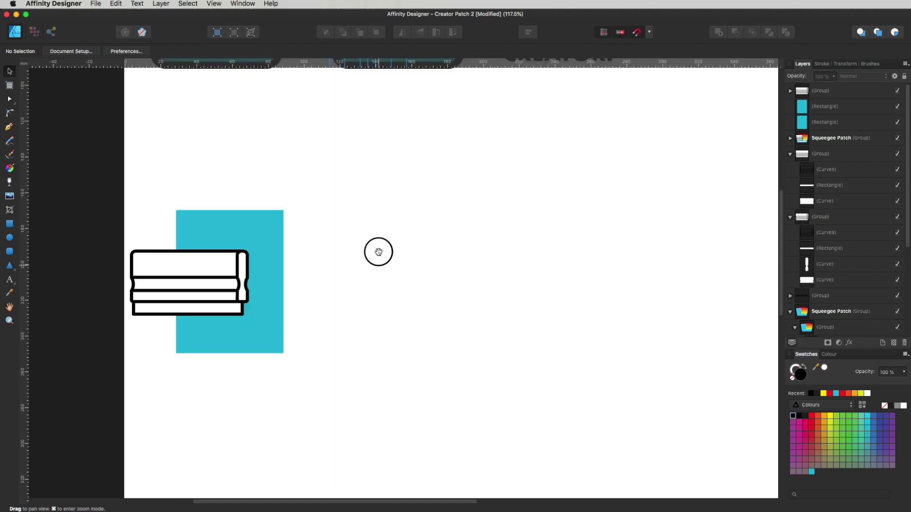
scroll(377, 250, "up", 5)
left_click(206, 261)
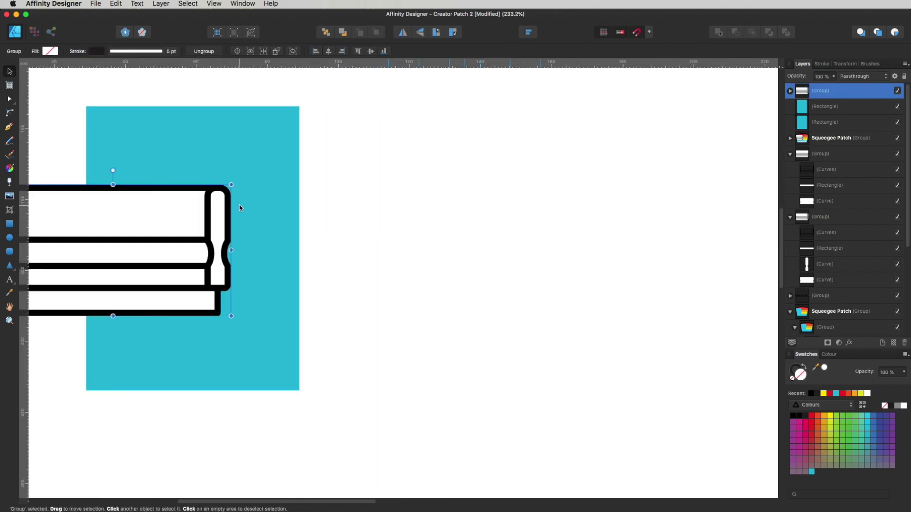
left_click_drag(231, 183, 257, 169)
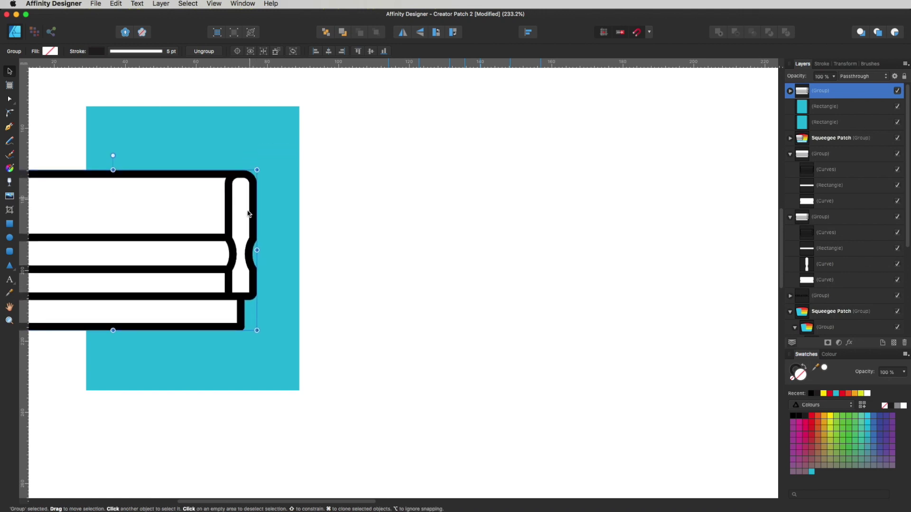
left_click(239, 227)
left_click_drag(240, 229, 222, 228)
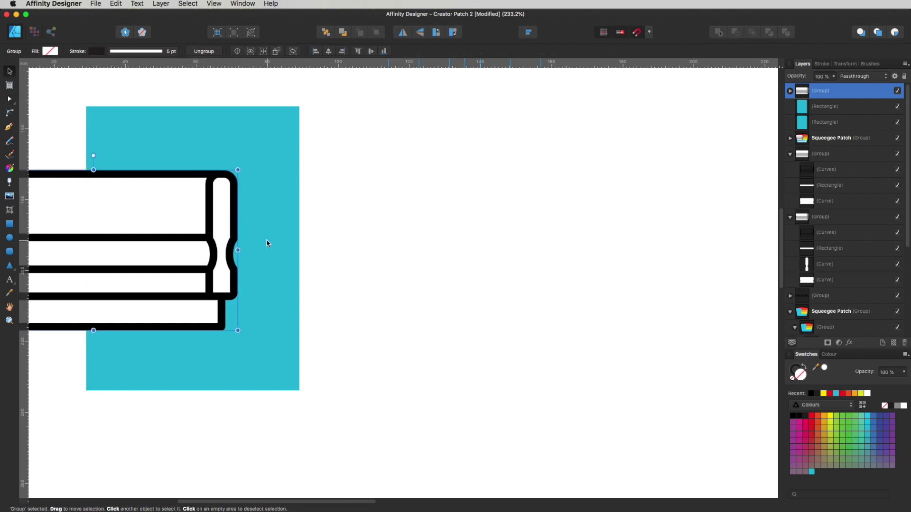
- Draw a black rectangle about 36 mm wide over the squeegee copy's end, matching its full height, and divide its height by 3
left_click(10, 224)
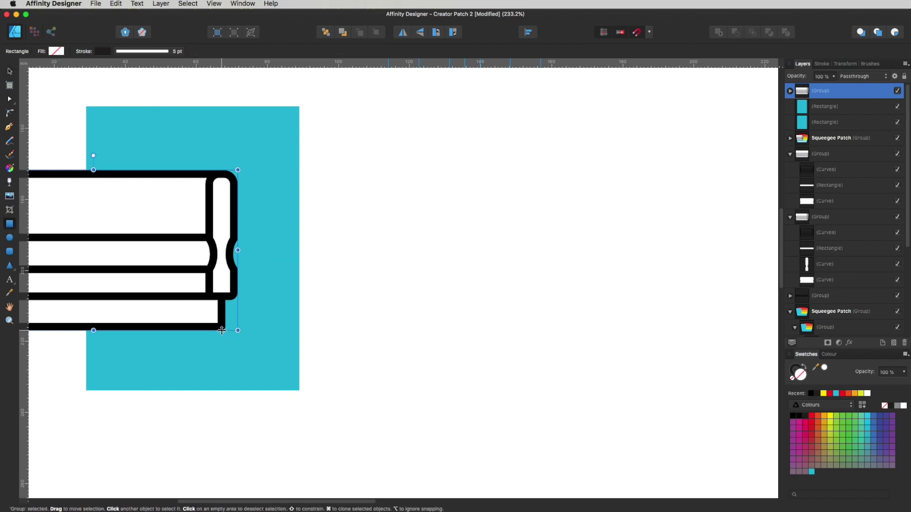
key("super+d")
left_click_drag(227, 330, 354, 170)
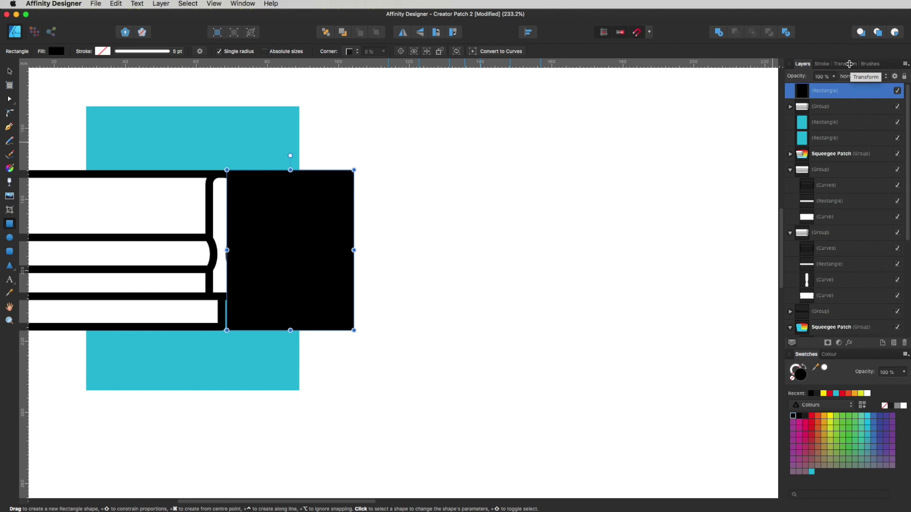
left_click(850, 64)
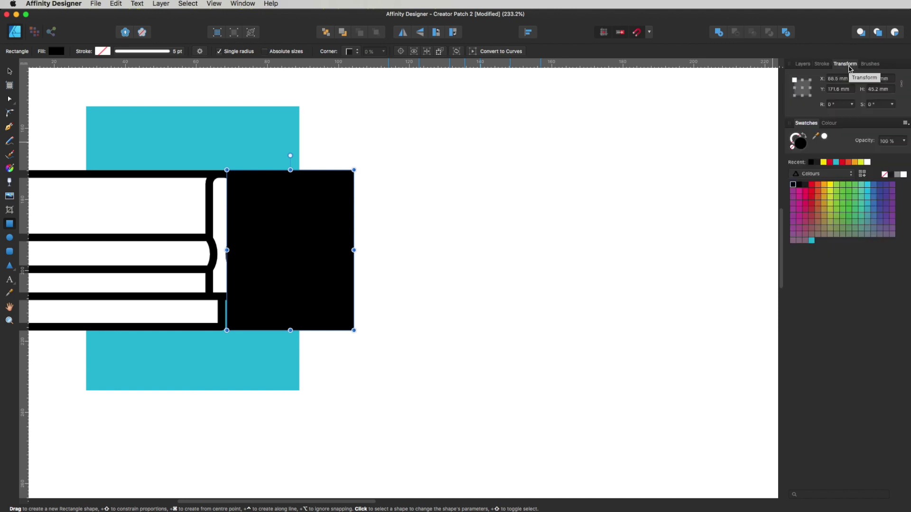
left_click(891, 89)
type("/3")
key("Return")
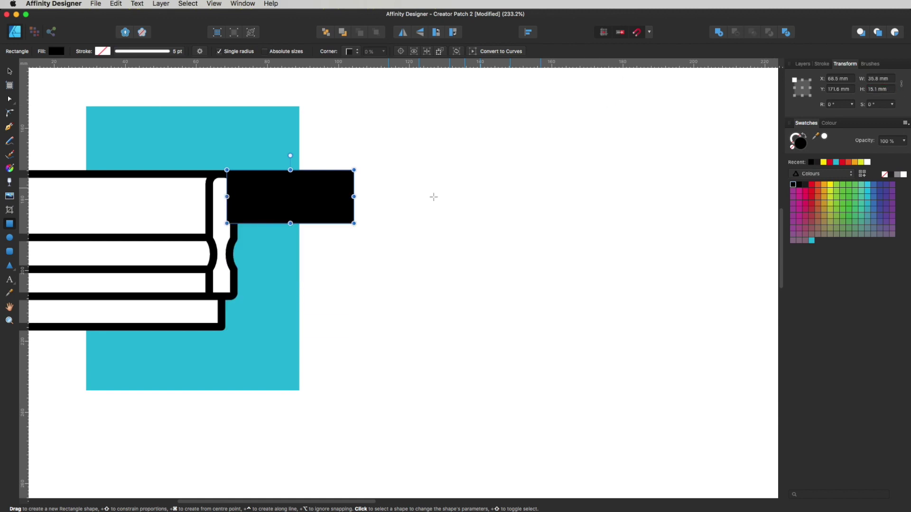
- Fill the rectangle with orange-red and stack two copies directly below it, covering the squeegee's full height
key("v")
left_click(817, 187)
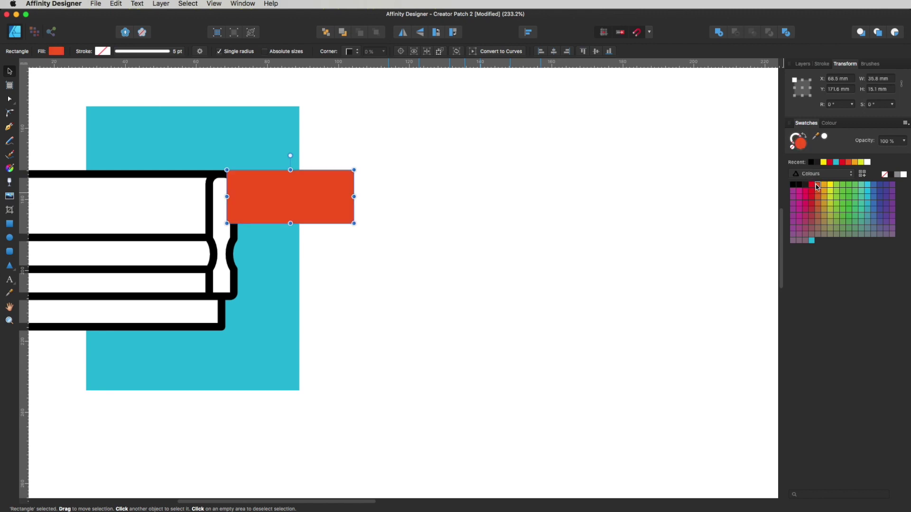
key("m")
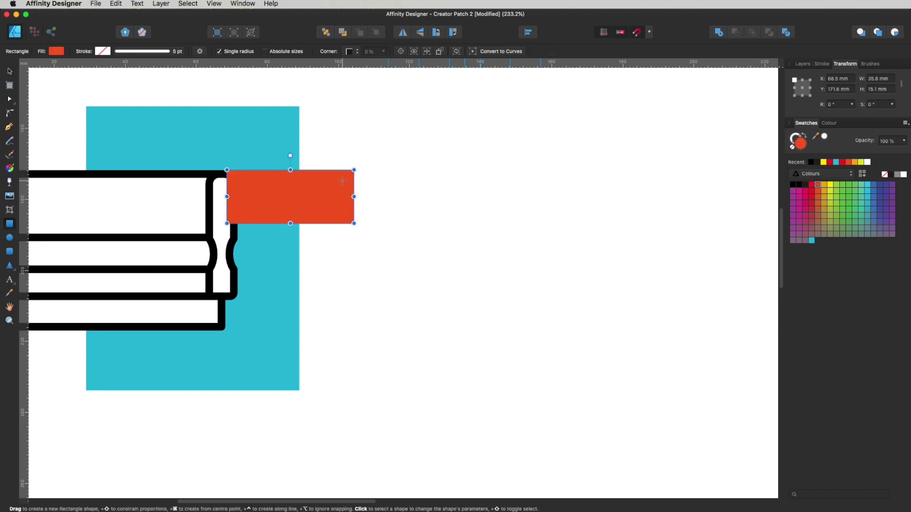
key("v")
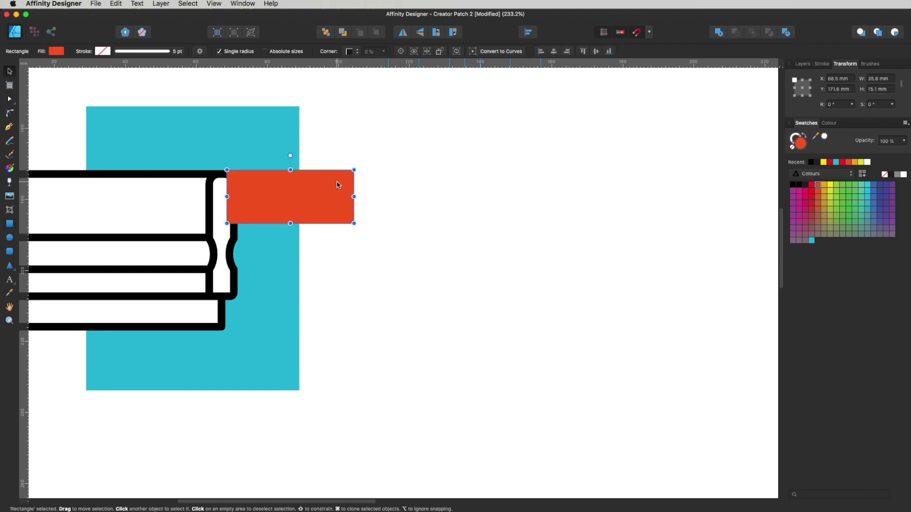
mouse_move(337, 183)
left_mouse_down()
mouse_move(348, 305)
mouse_move(341, 301)
left_mouse_up()
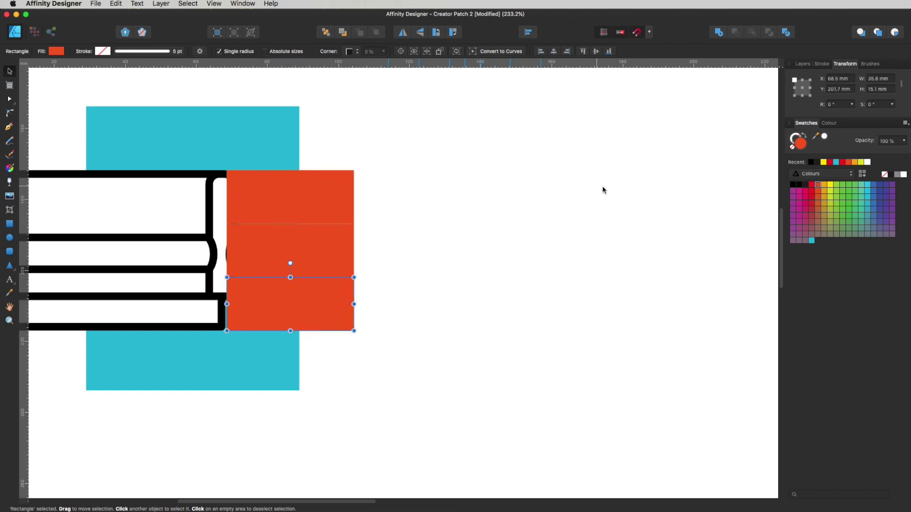
- Fill the lowest stripe with yellow and the middle stripe with orange
left_click(832, 188)
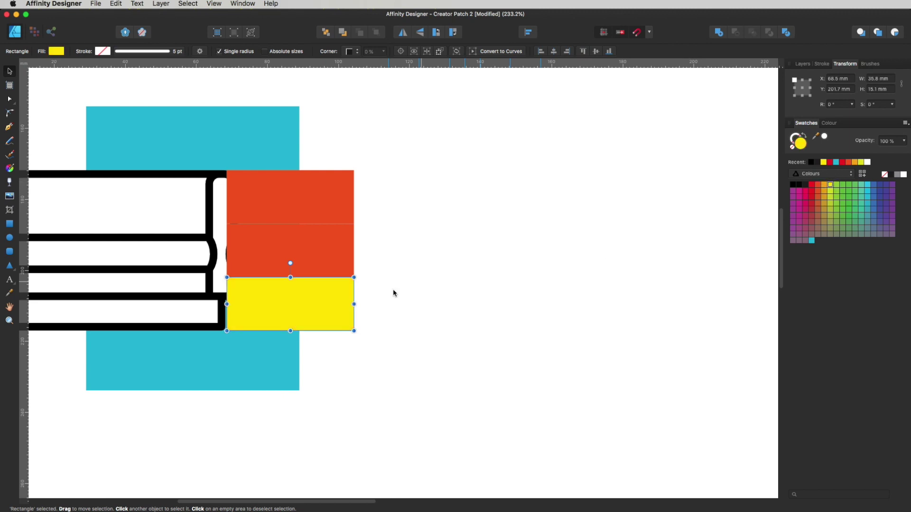
left_click(313, 246)
left_click(824, 193)
left_click(488, 307)
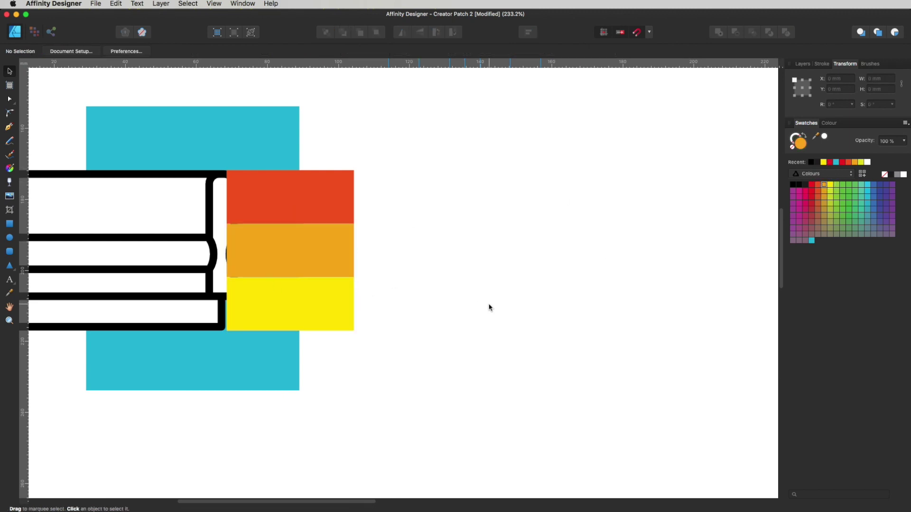
- Shift the three colour stripes together about 3.5 mm left and bring the squeegee in front of them
left_click(291, 290)
left_click(300, 244, "shift")
left_click_drag(331, 211, 316, 209)
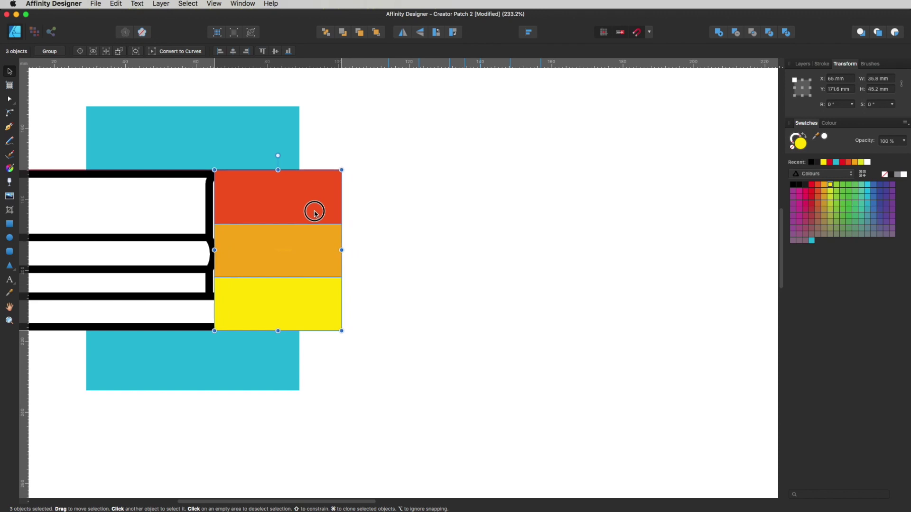
left_click(141, 236)
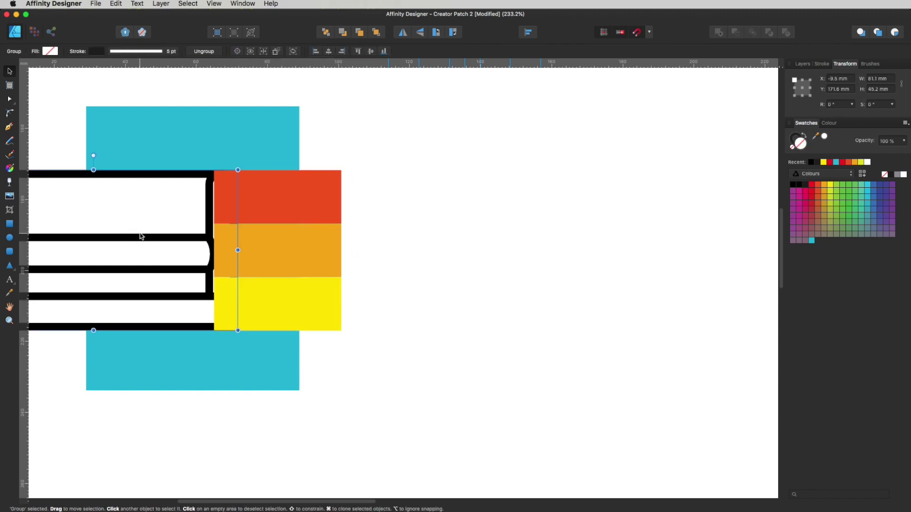
key("super+shift+bracketright")
left_click(398, 232)
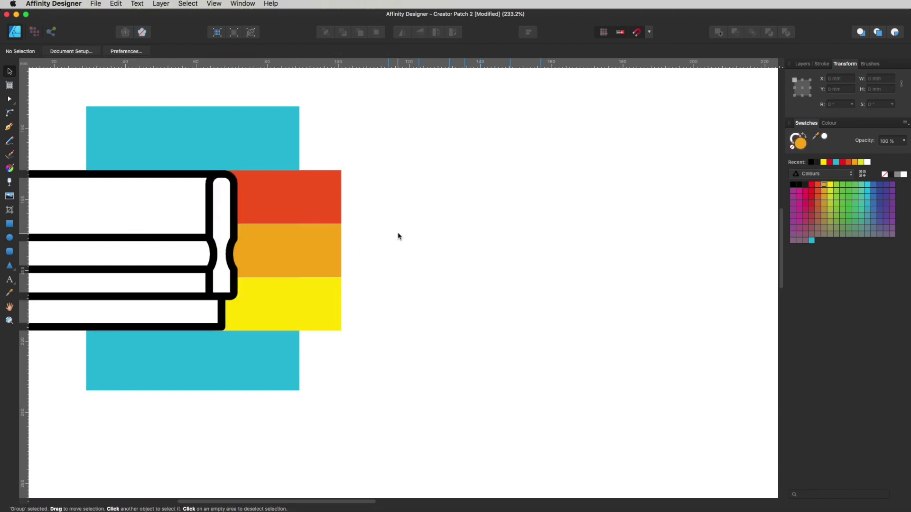
- Copy the orange-red stripe above itself, extend it to the turquoise rectangle's left and top edges, about 72 × 18 mm, and fill it red
left_click(299, 298)
left_click(303, 246)
left_click(311, 204)
left_click(351, 229)
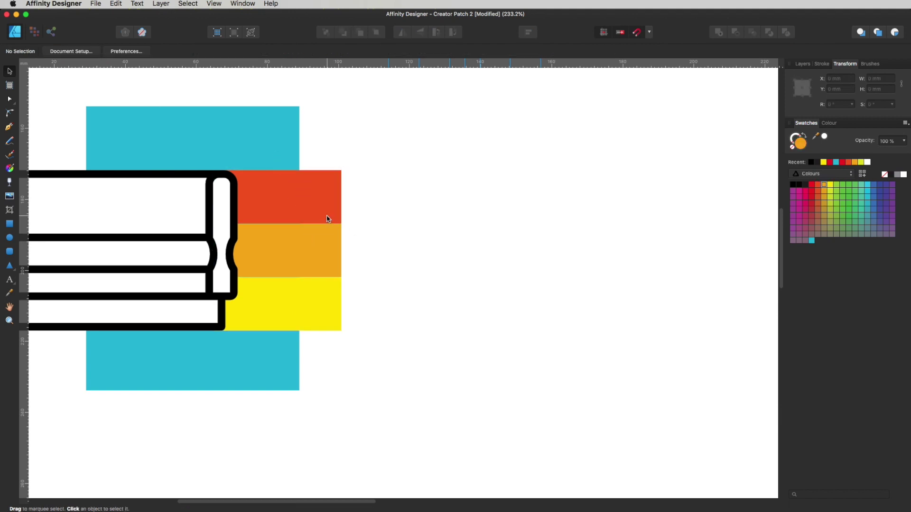
left_click(320, 214)
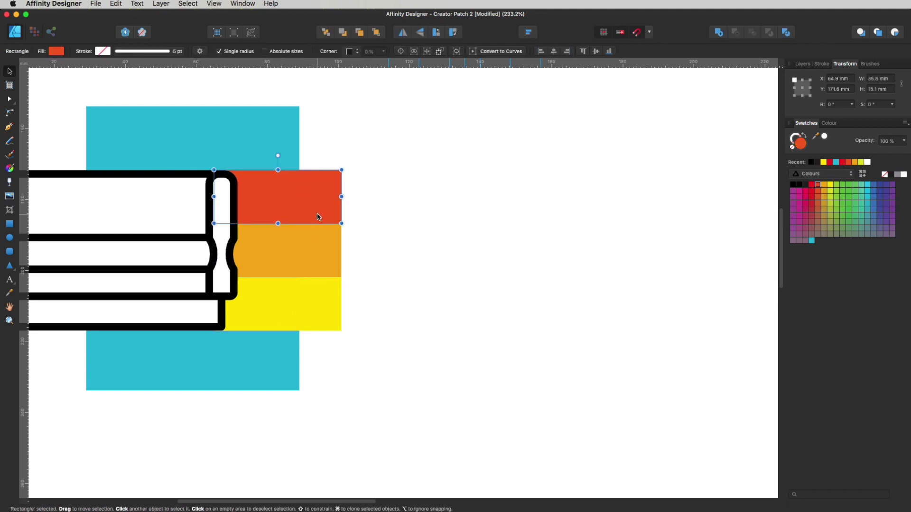
mouse_move(318, 217)
left_mouse_down()
mouse_move(312, 145)
mouse_move(259, 161)
left_mouse_up()
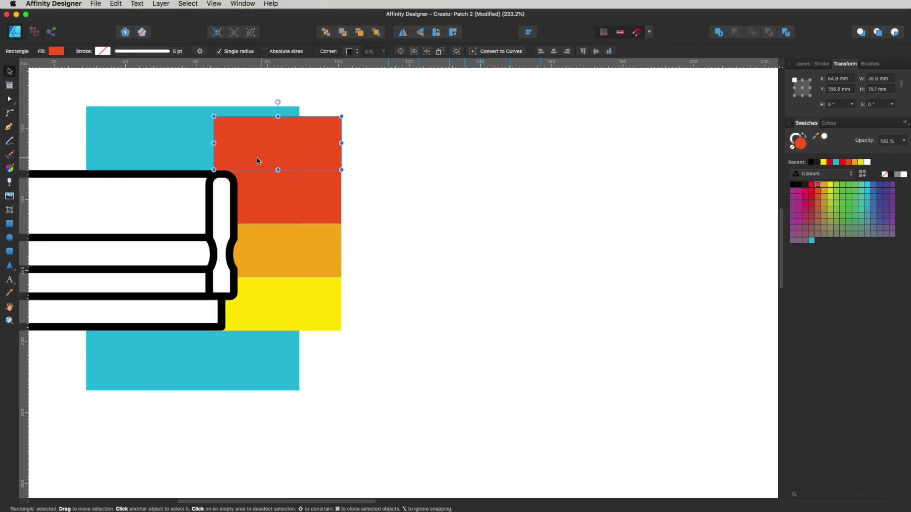
left_click_drag(214, 142, 86, 143)
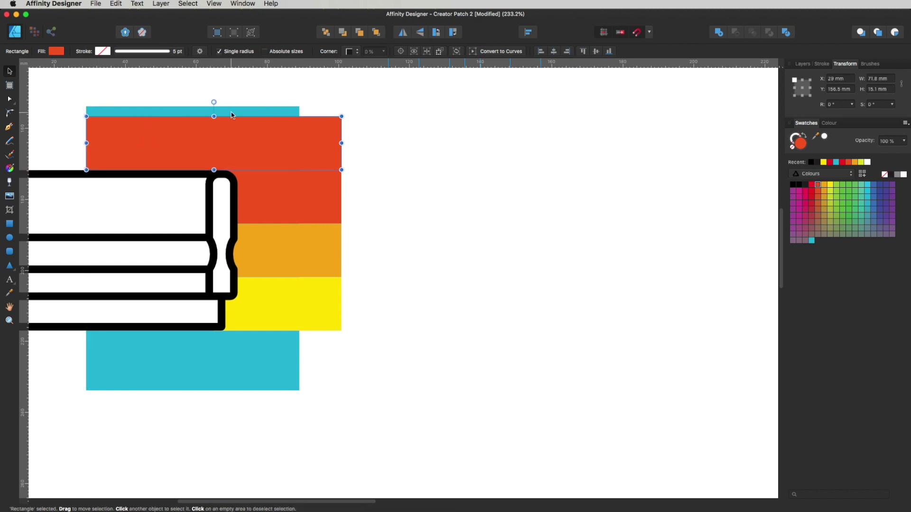
left_click_drag(214, 116, 214, 106)
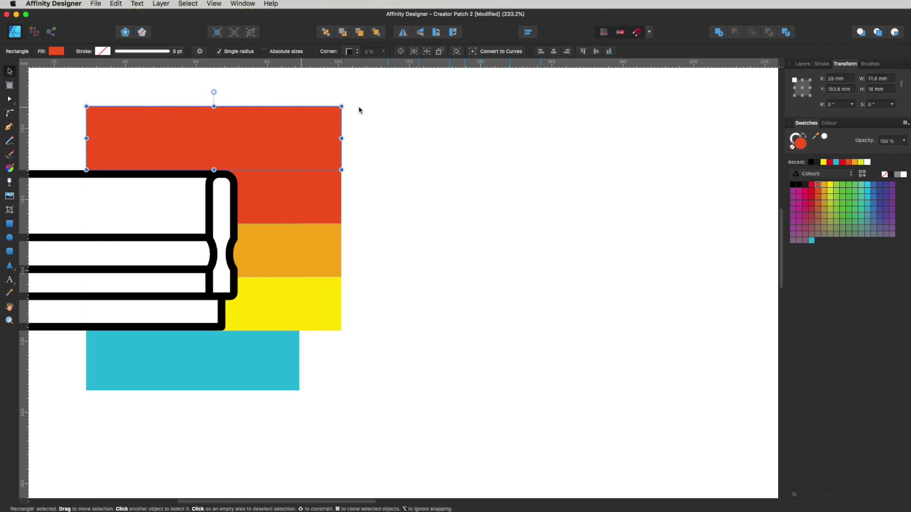
left_click(812, 185)
left_click(425, 321)
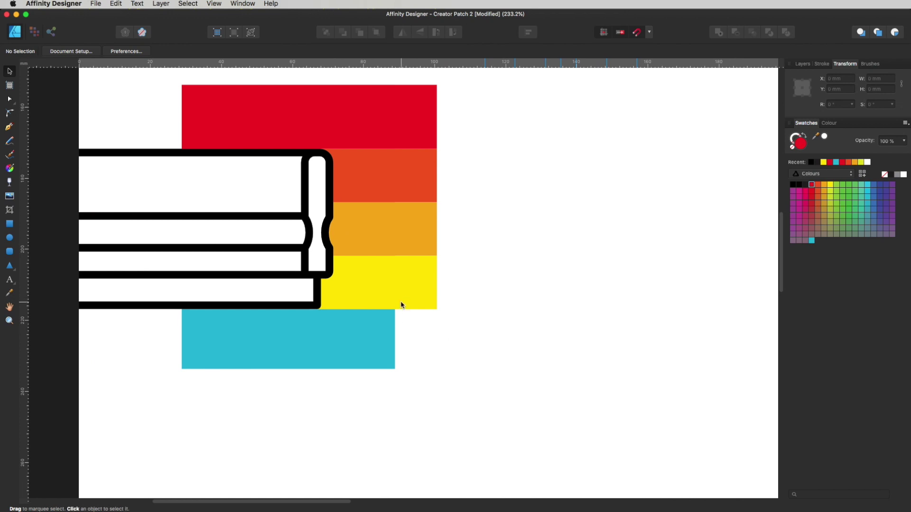
- Move the new patch's turquoise rectangle above the squeegee group in the layer order
left_click(802, 64)
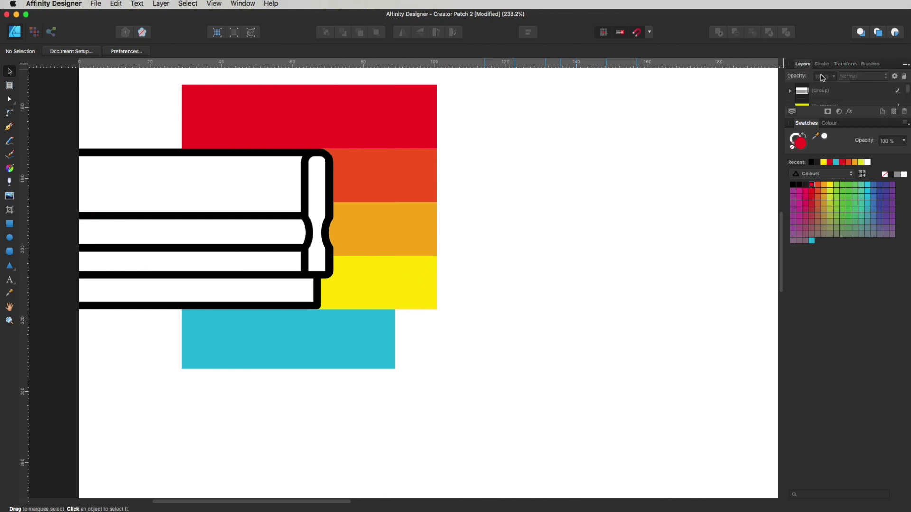
left_click(869, 123)
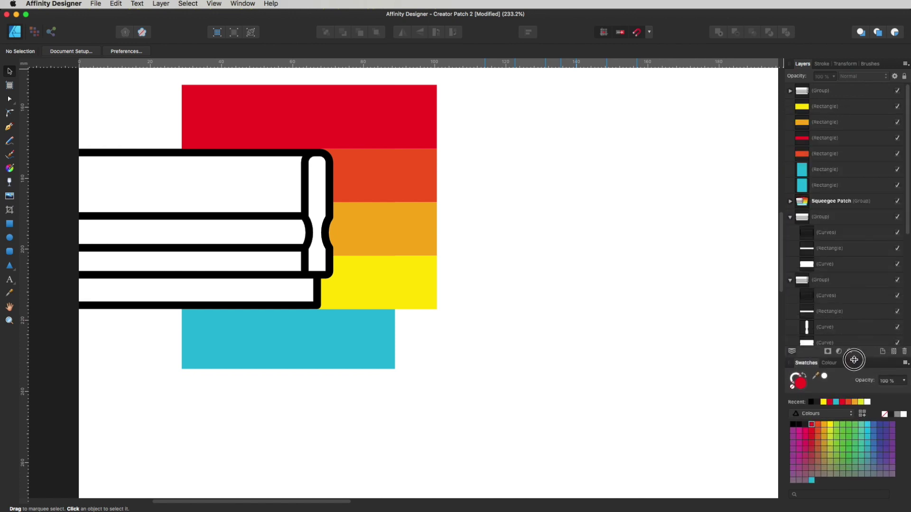
left_click(823, 91)
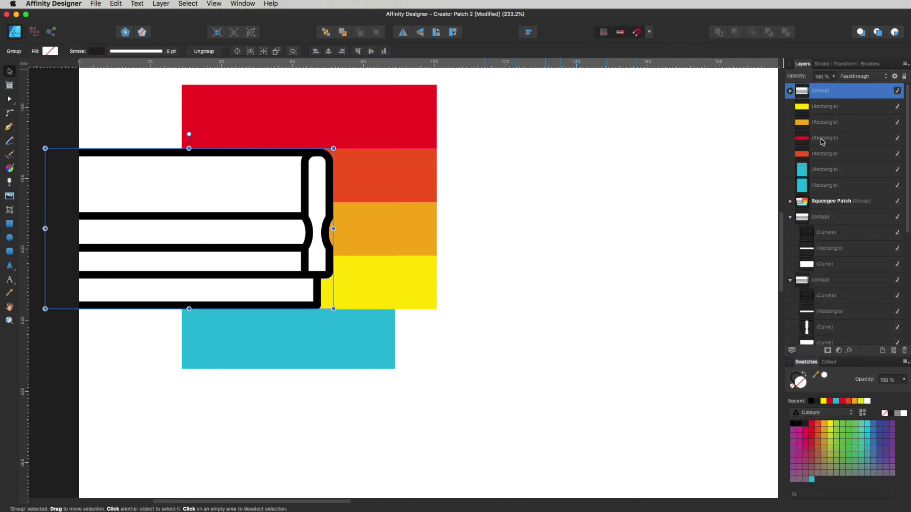
left_click(821, 172)
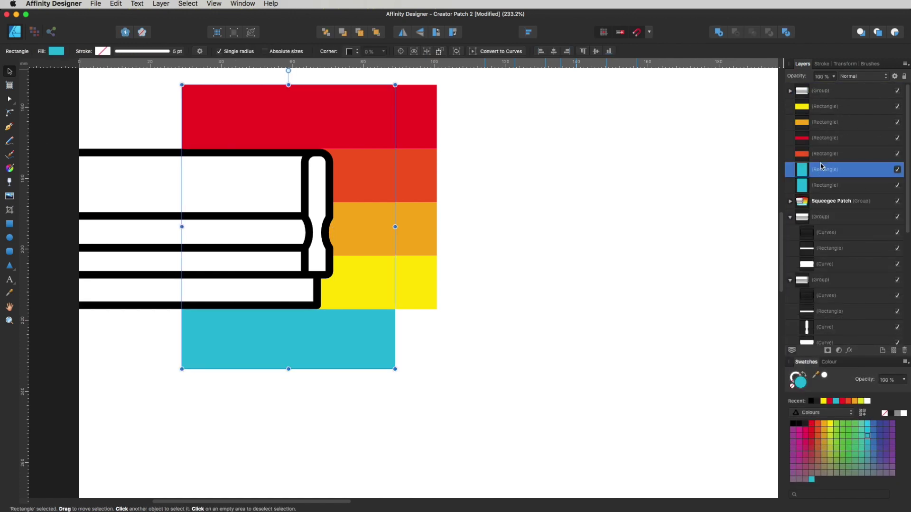
left_click_drag(823, 174, 849, 109)
- Nest the squeegee group and the four colour stripes inside the turquoise rectangle so it clips them
left_click(828, 109)
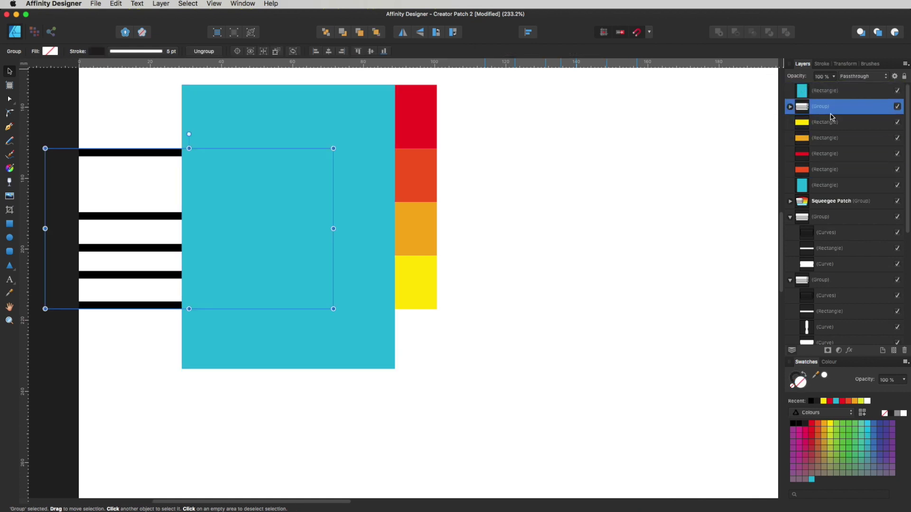
left_click(823, 169, "shift")
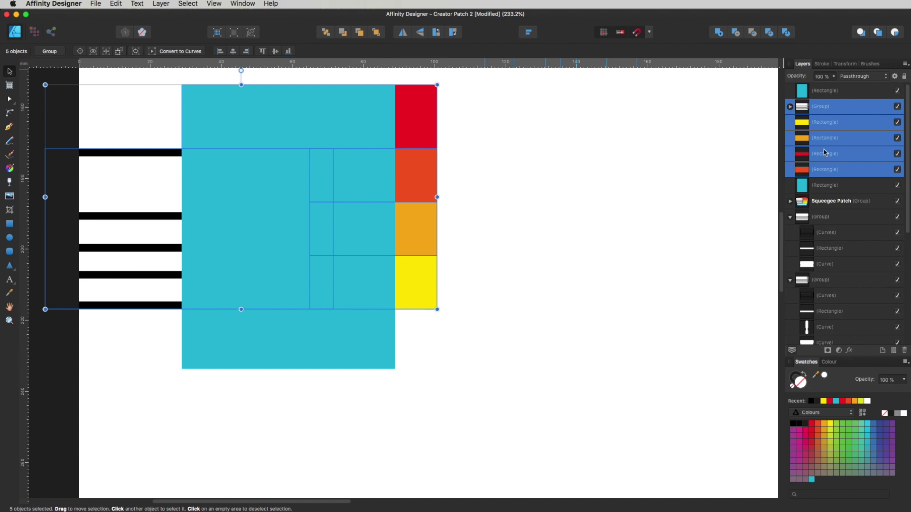
left_click_drag(821, 107, 821, 100)
left_click(451, 230)
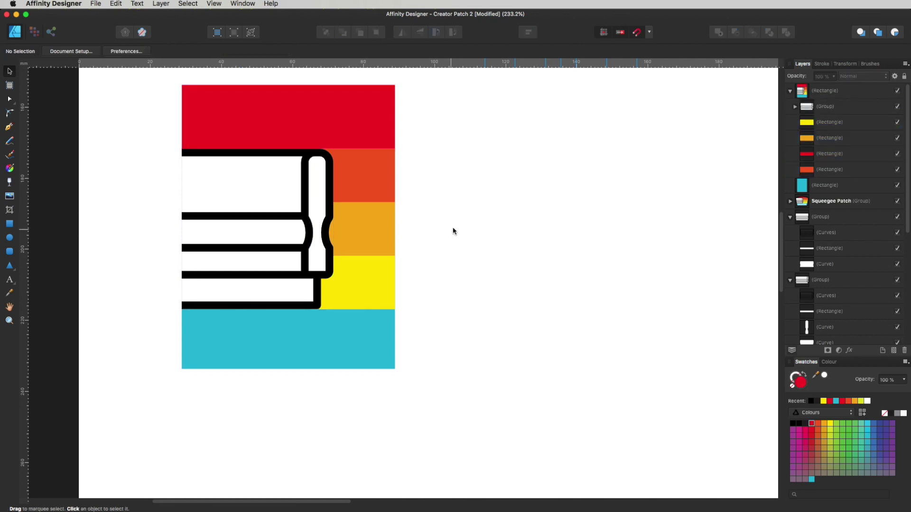
- Copy the separate CREATOR. lettering onto the turquoise band at the bottom of the new patch and bring it to the front
key("z")
left_click(447, 259, "alt")
left_click(456, 304, "alt")
left_click(520, 242, "alt")
key("v")
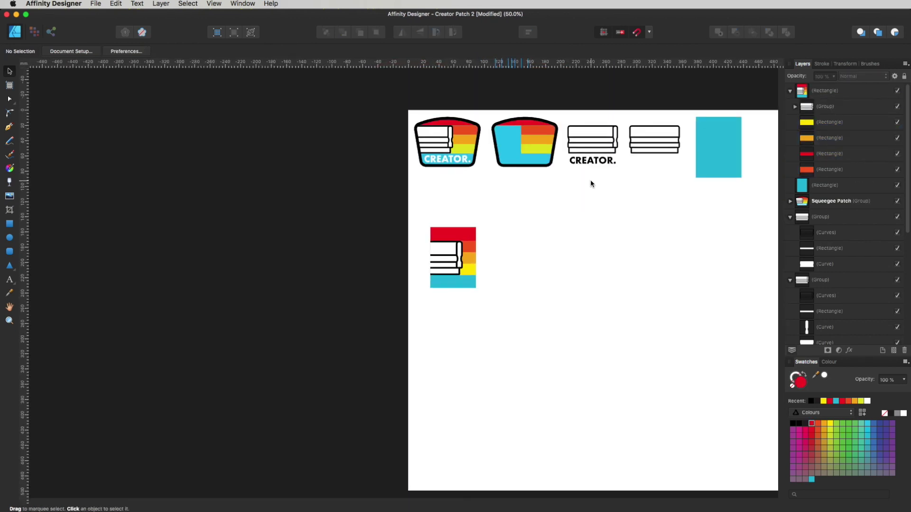
left_click(605, 163)
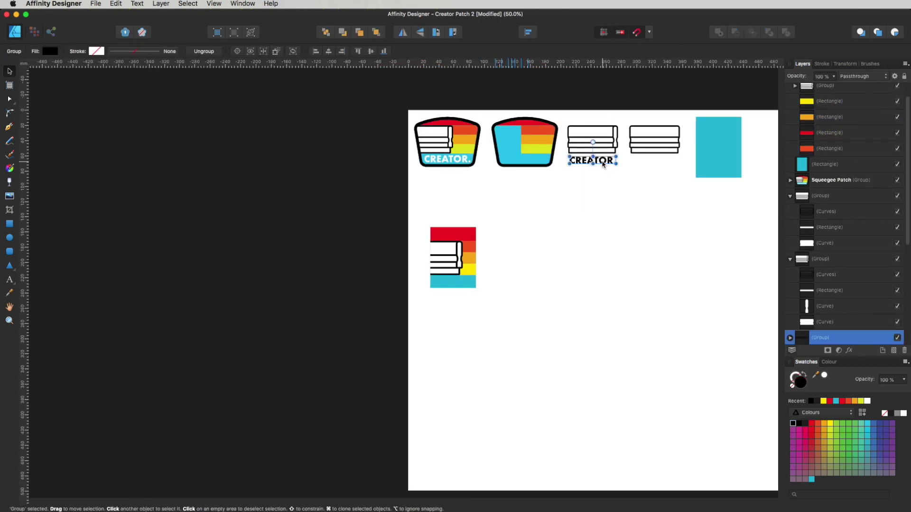
left_click_drag(603, 163, 469, 280)
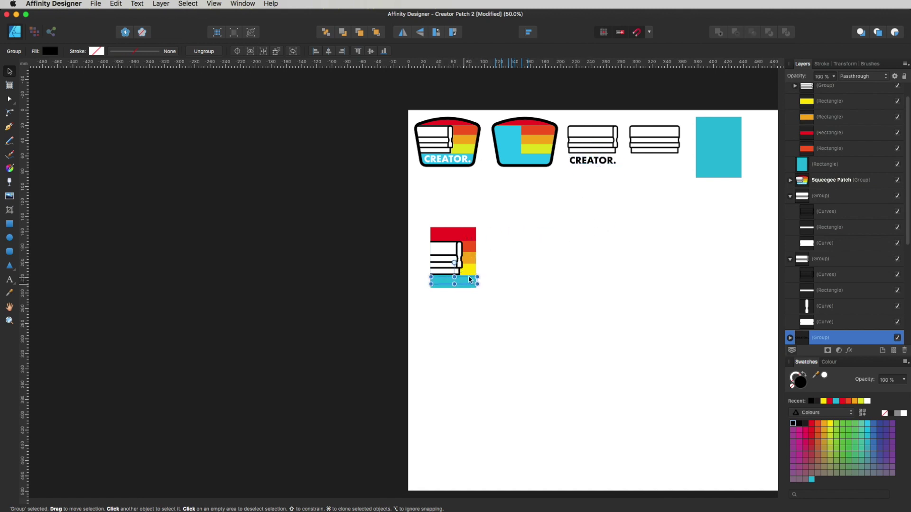
scroll(572, 315, "up", 5)
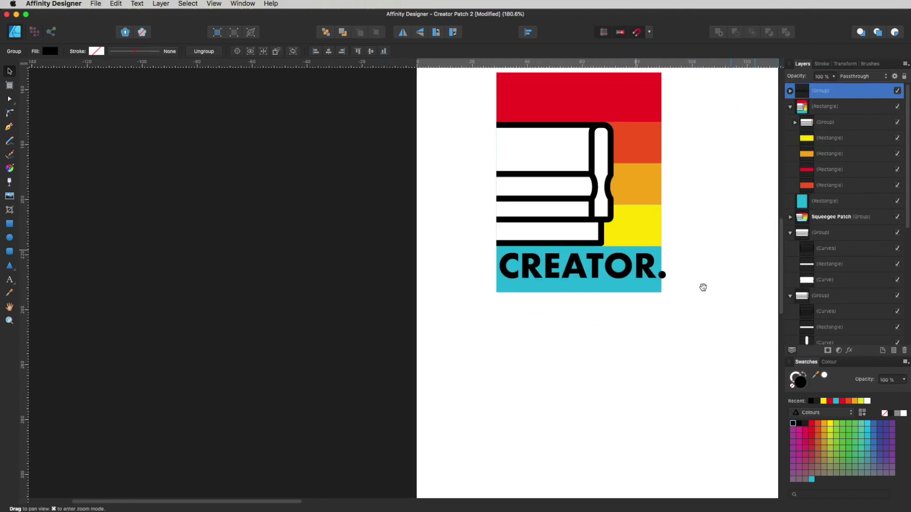
- Fill the copied CREATOR. lettering with white, scale it down proportionally to about 53 mm wide and fit it inside the turquoise band
scroll(570, 332, "right", 5)
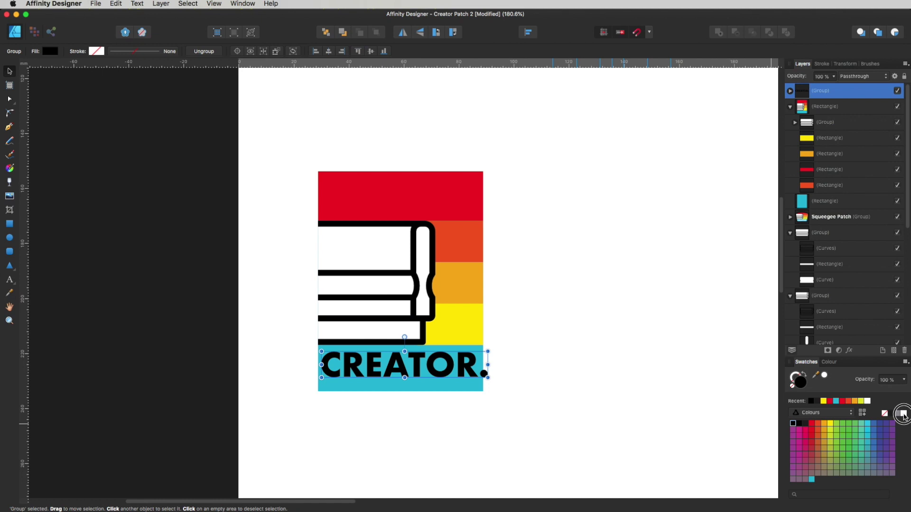
left_click(903, 413)
left_click_drag(487, 352, 440, 371)
left_click(508, 421)
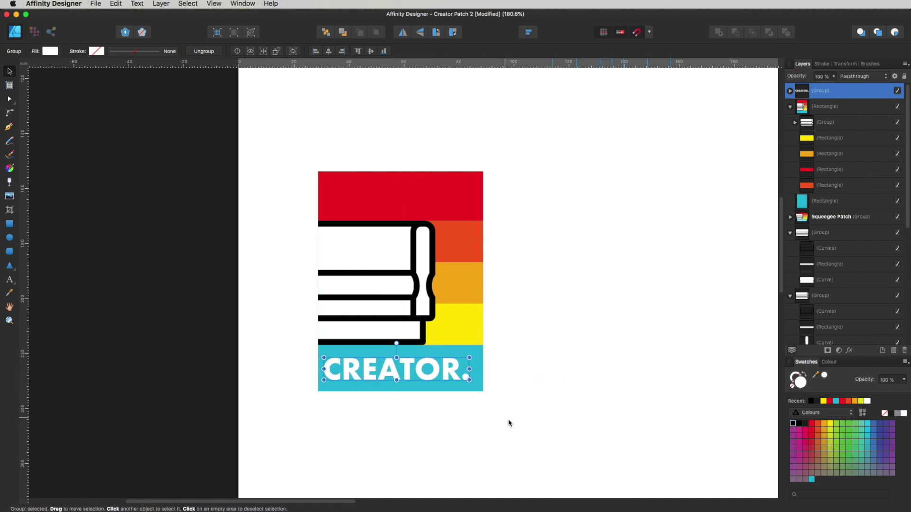
left_click(451, 378)
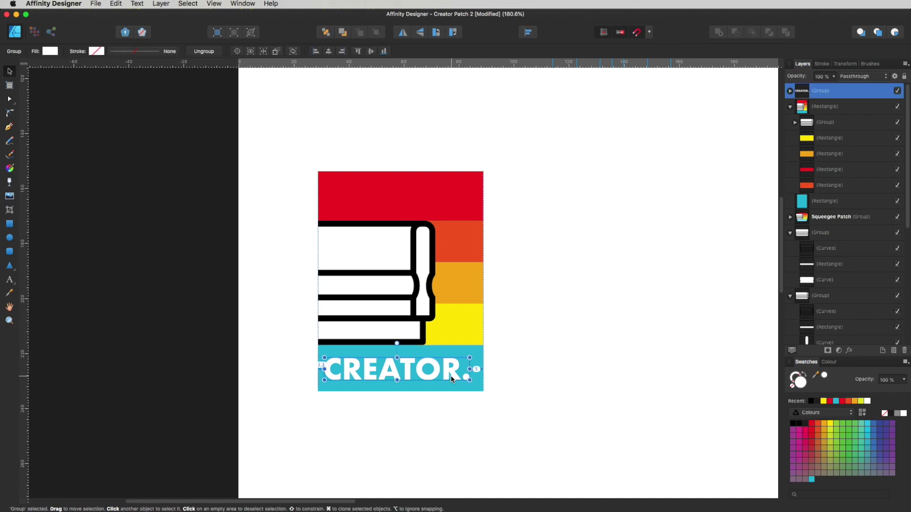
left_click(497, 415)
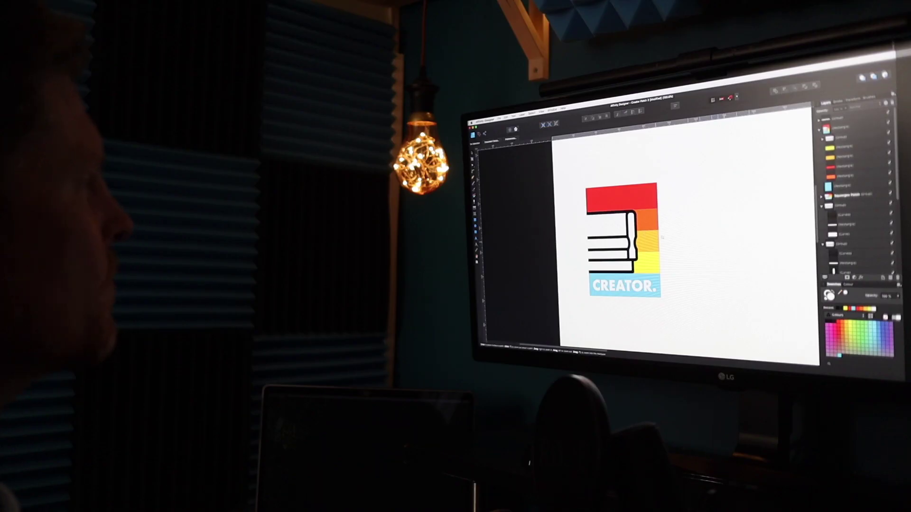
scroll(662, 237, "down", 5)
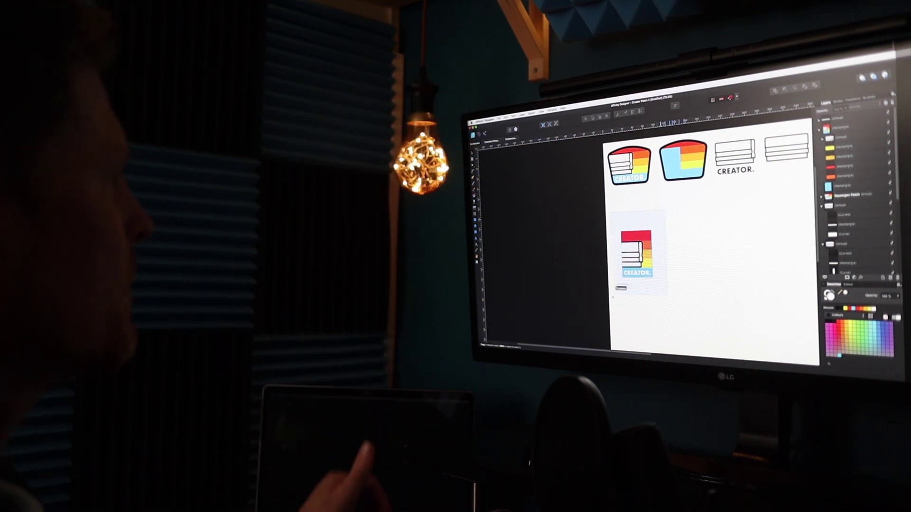
- Group the striped squeegee artwork with its white CREATOR. lettering and name the group Poster 1
left_click(648, 248)
left_click_drag(648, 248, 644, 247)
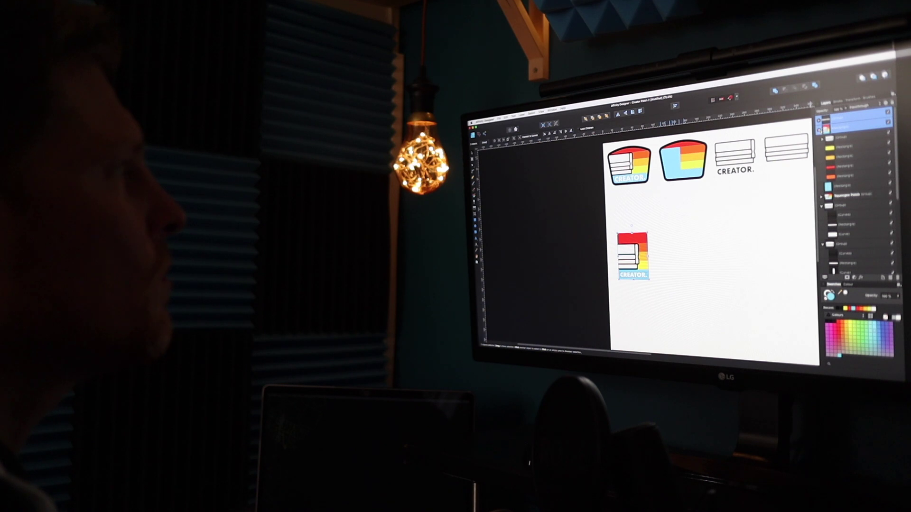
left_click(820, 131)
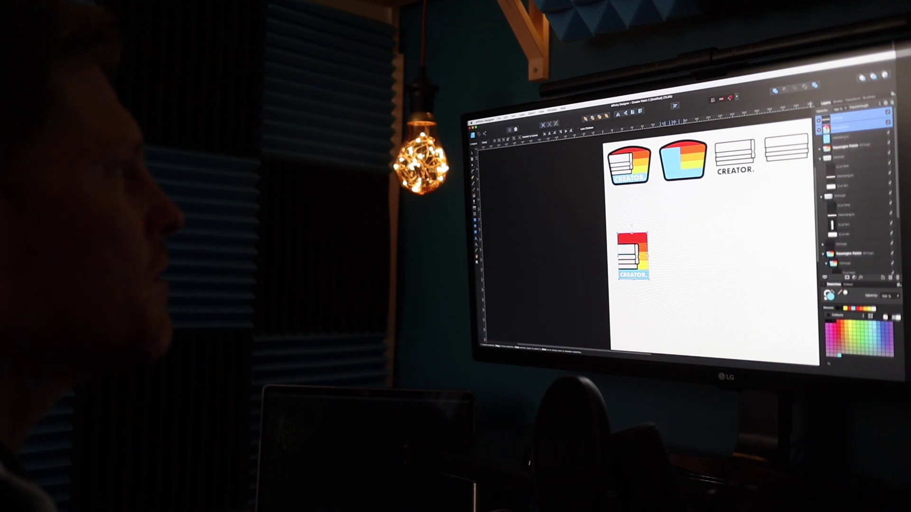
key("super+g")
double_click(844, 120)
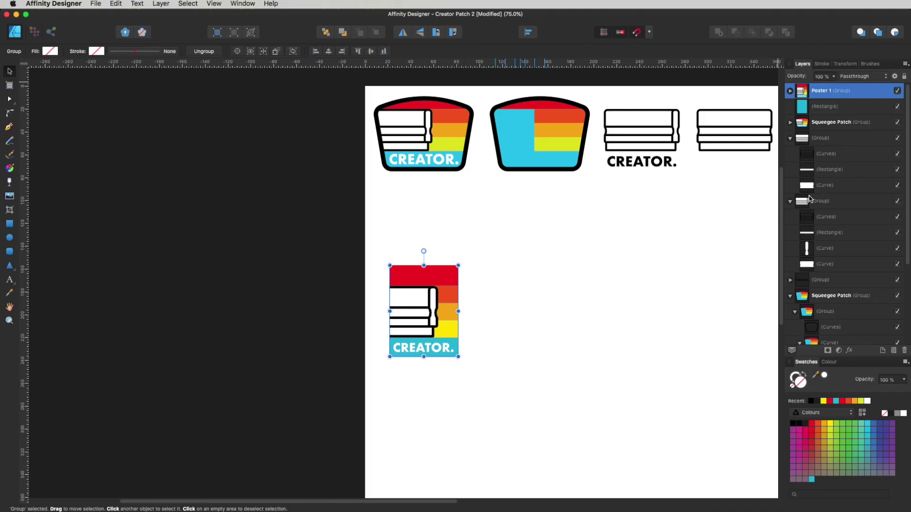
left_click(557, 315)
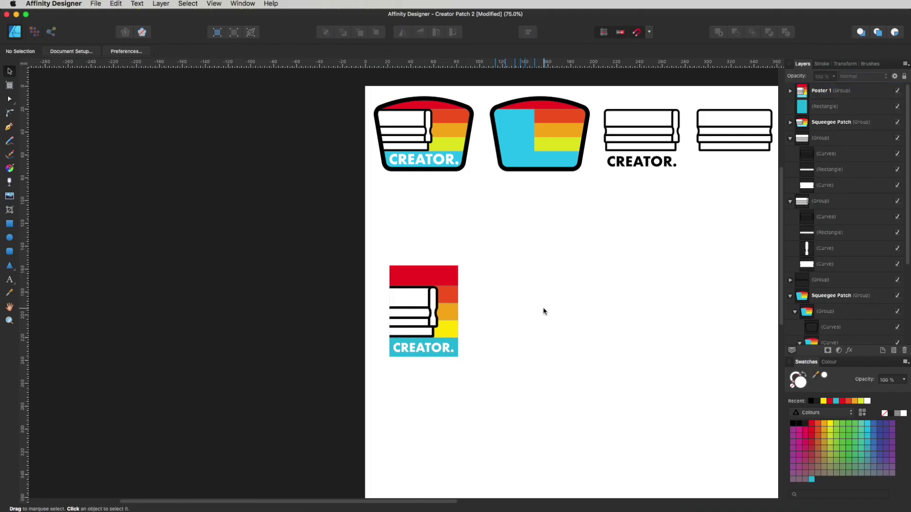
- Collapse all expanded groups in the layer list, down to the lowest Squeegee Patch group
key("space")
left_click_drag(585, 228, 468, 259)
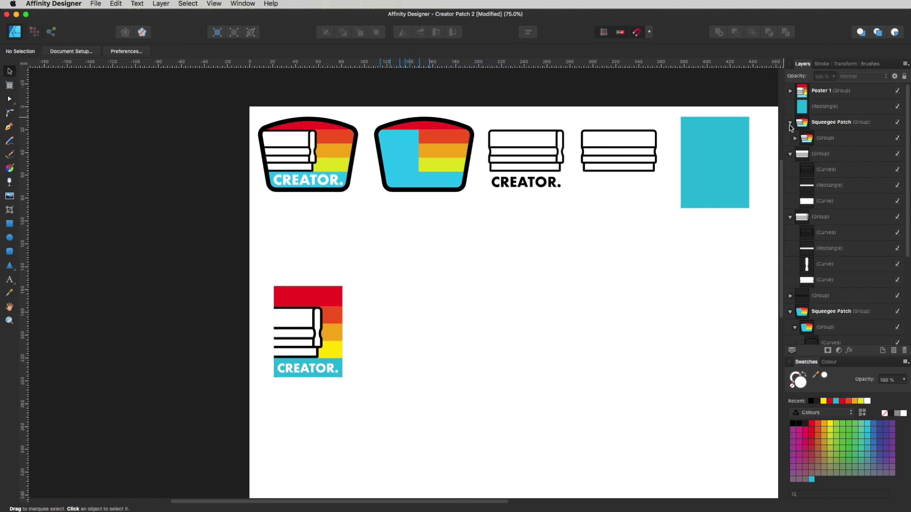
left_click(790, 138)
left_click(790, 156)
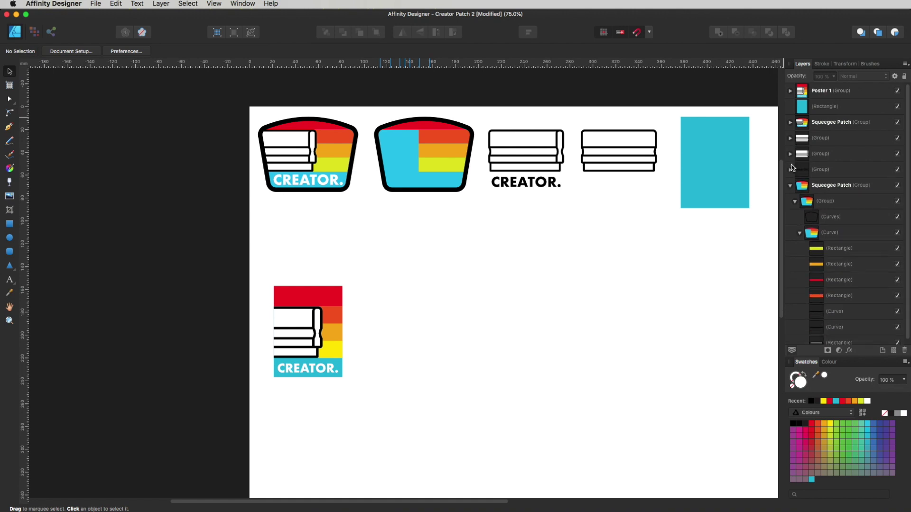
left_click(790, 170)
left_click(791, 169)
left_click(791, 186)
left_click(826, 188)
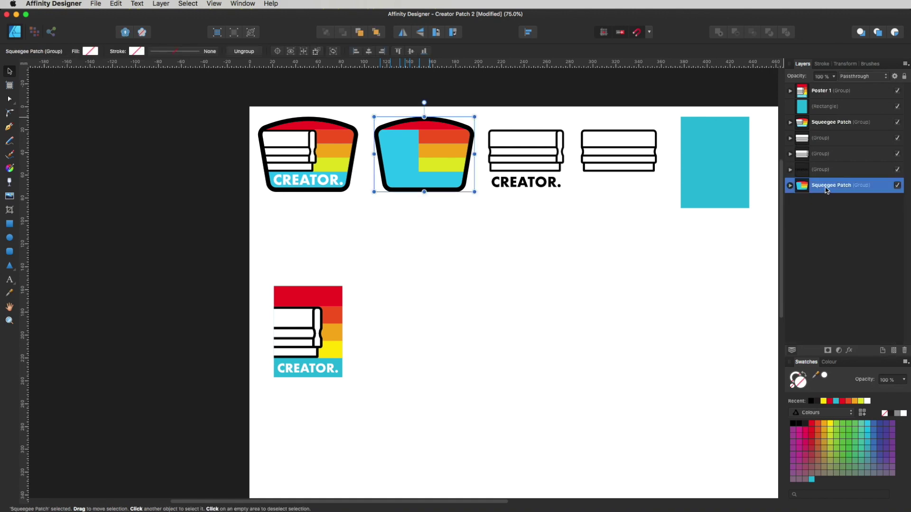
double_click(826, 188)
left_click(624, 324)
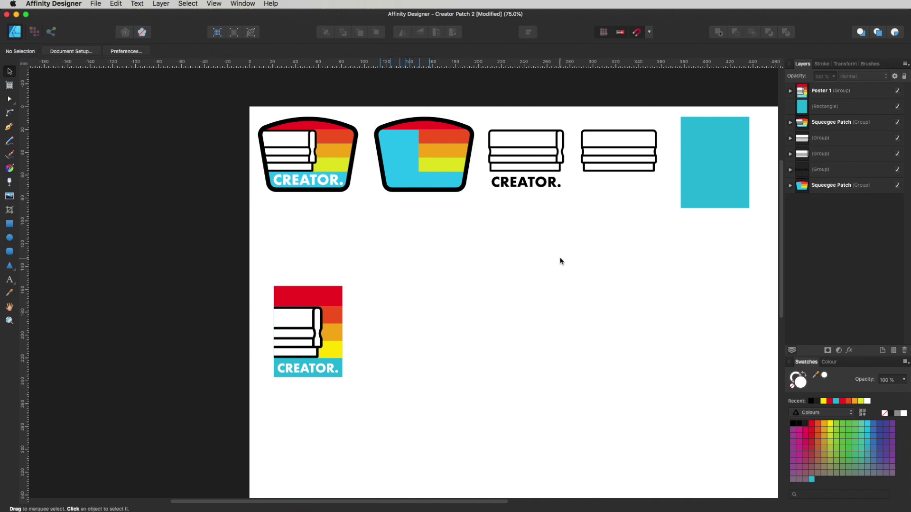
- Place a copy of the plain turquoise rectangle beside the striped CREATOR. poster
left_click(727, 168)
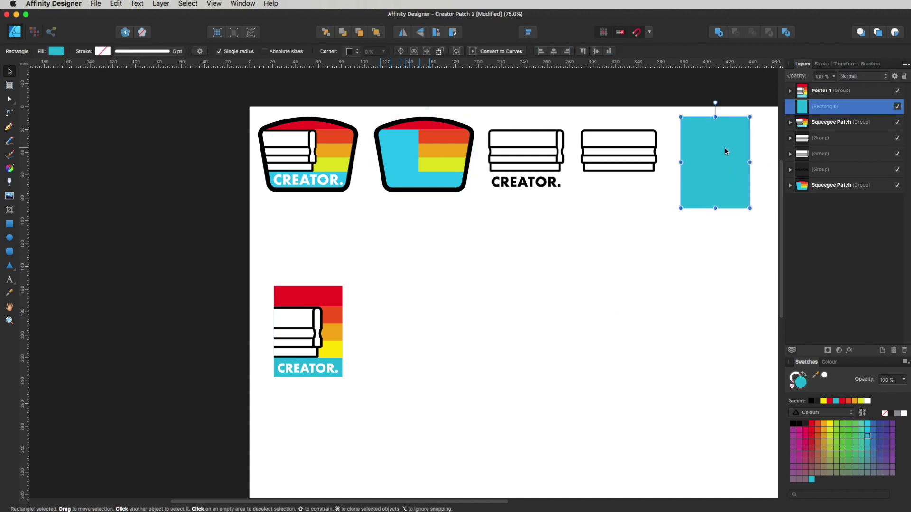
left_click_drag(725, 147, 405, 312)
left_click(456, 309)
scroll(488, 321, "down", 2)
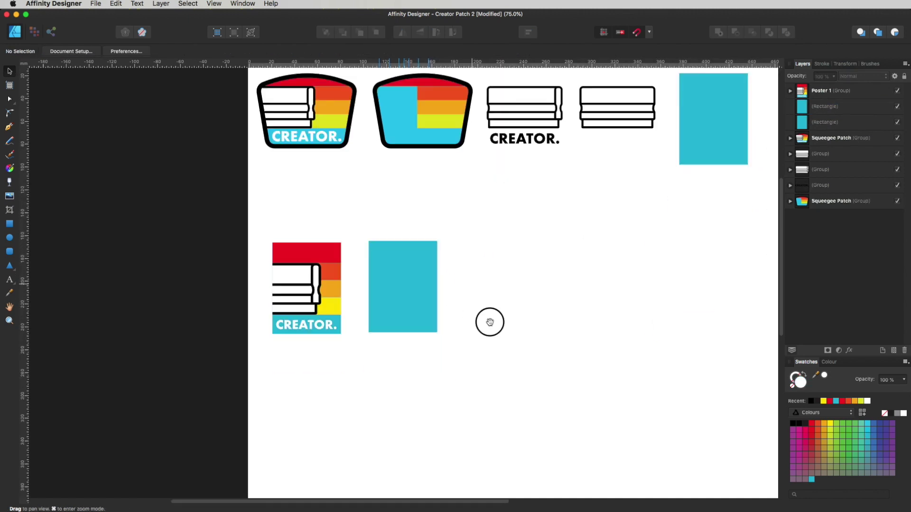
- Copy the plain squeegee without the end piece onto the new turquoise rectangle, bring it to the front and scale it down to fit inside
scroll(464, 309, "up", 5)
left_click_drag(481, 290, 429, 403)
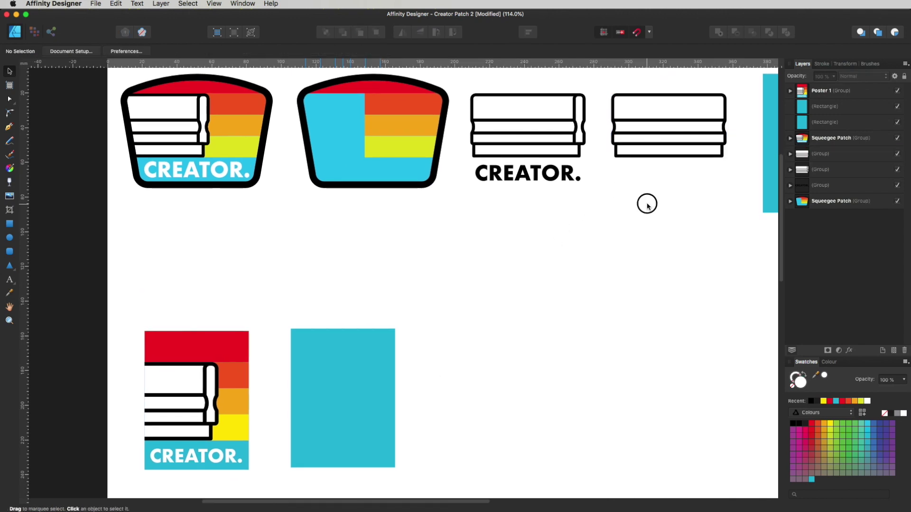
left_click(631, 100)
left_click_drag(661, 110, 348, 399)
key("super+shift+bracketright")
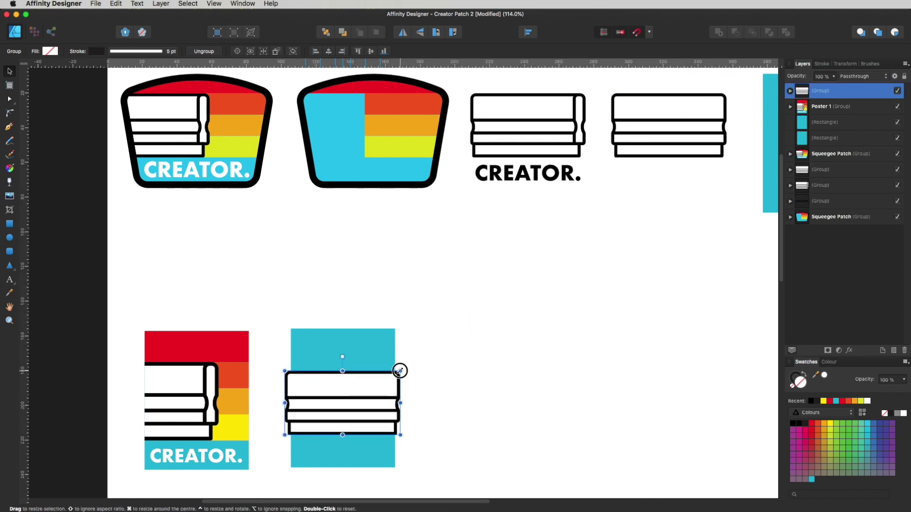
left_click_drag(400, 371, 364, 392)
left_click(442, 402)
scroll(442, 402, "up", 5)
- Hide the rulers and show them again with the new turquoise rectangle selected
left_click(379, 198)
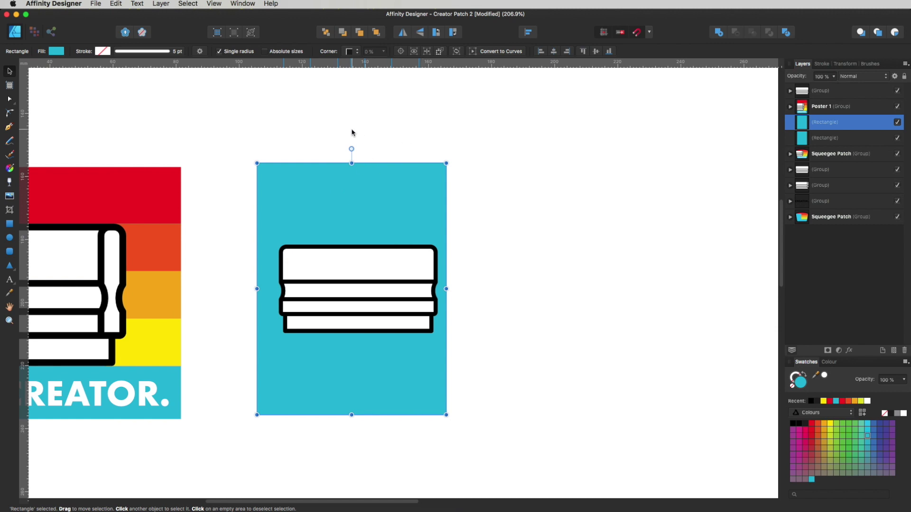
scroll(594, 189, "left", 3)
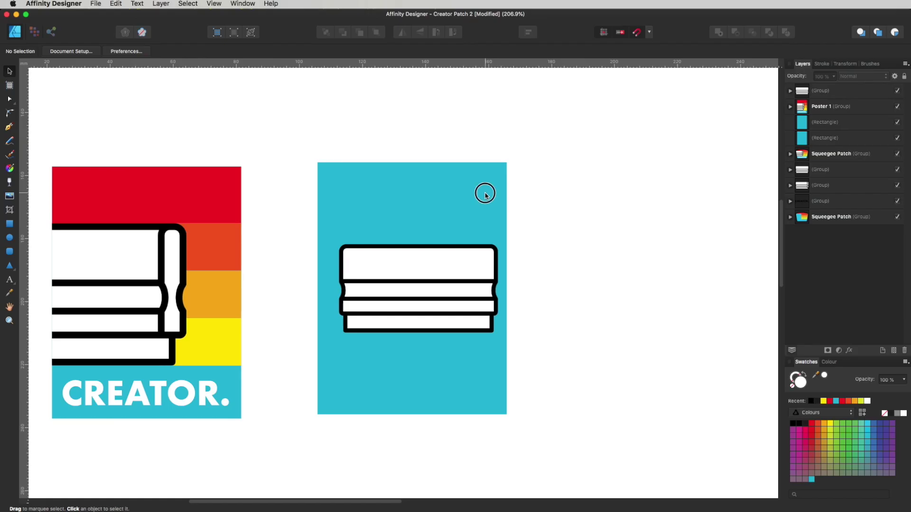
left_click(484, 191)
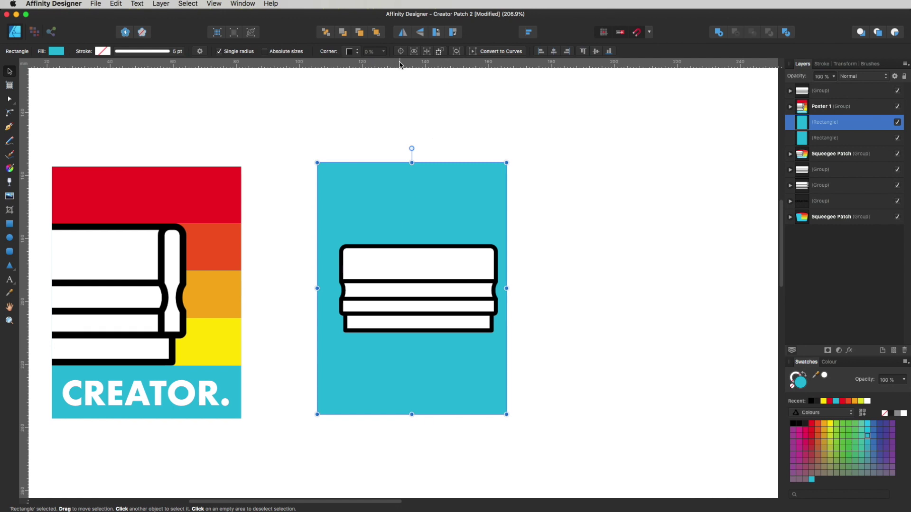
left_click(212, 3)
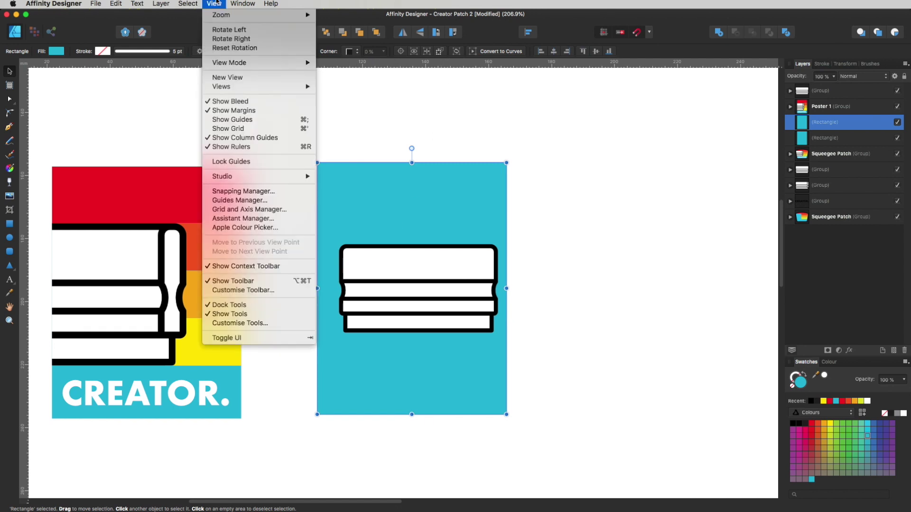
left_click(252, 147)
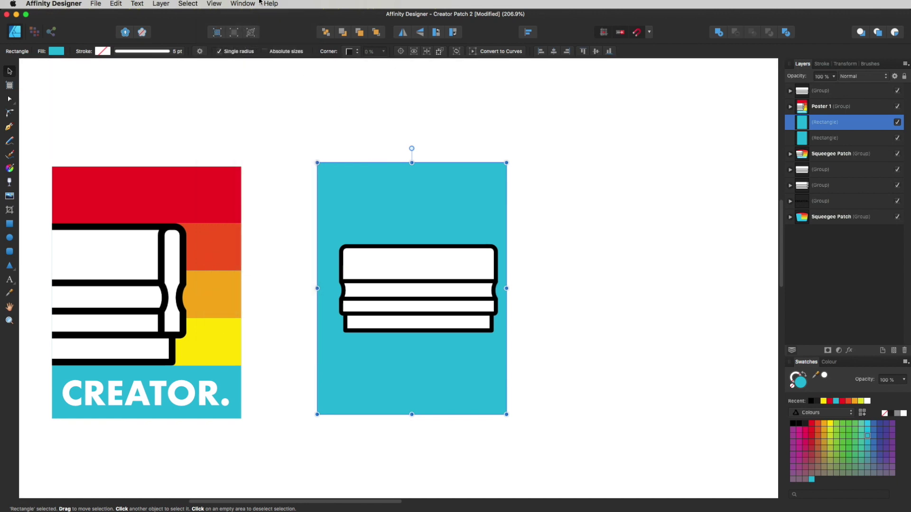
left_click(213, 3)
left_click(246, 149)
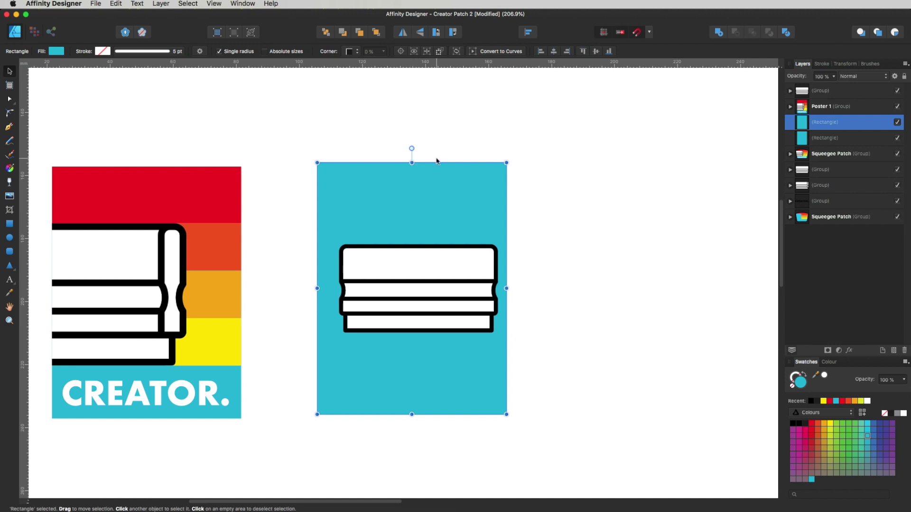
- Add a vertical guide through the horizontal centre of the new turquoise rectangle and turn on guide display
left_click(585, 221)
left_click(421, 193)
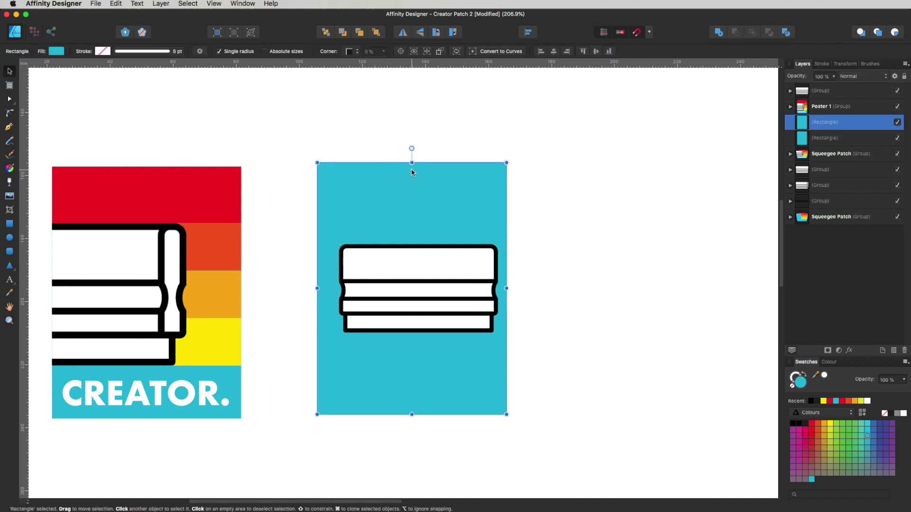
left_click_drag(25, 199, 415, 163)
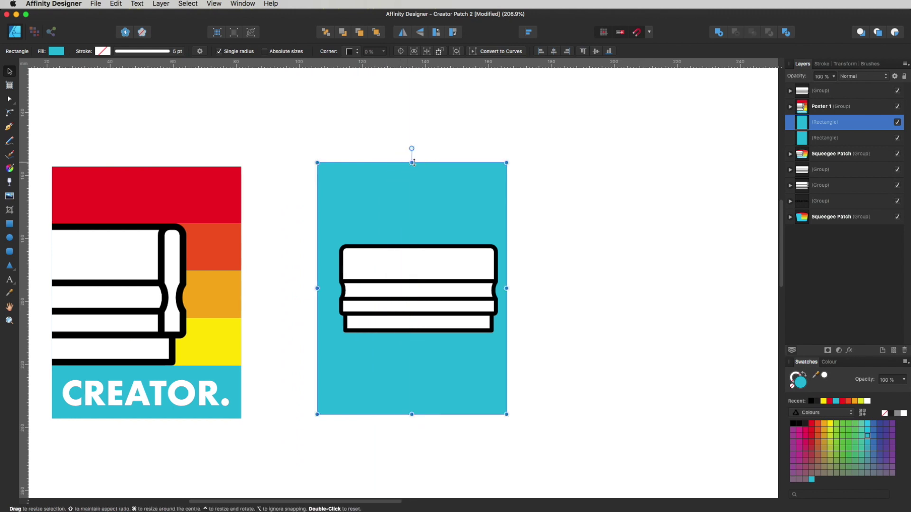
key("super+semicolon")
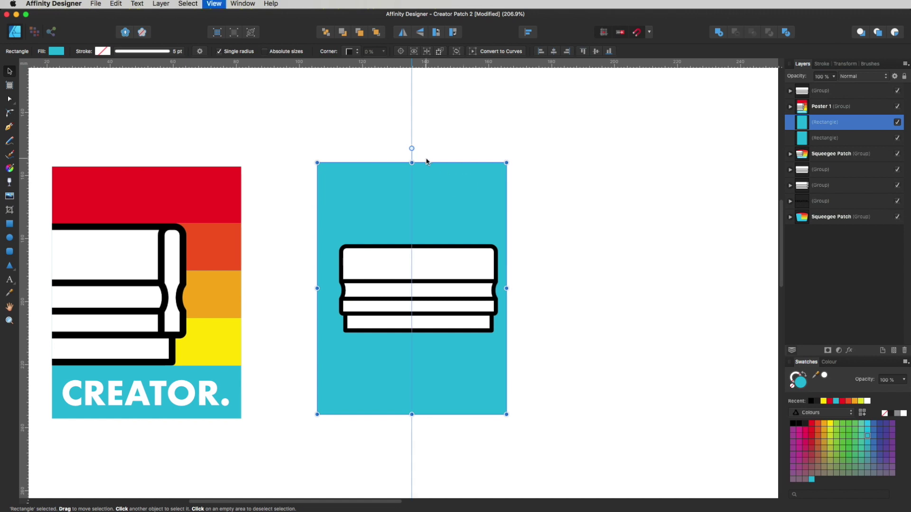
left_click(463, 130)
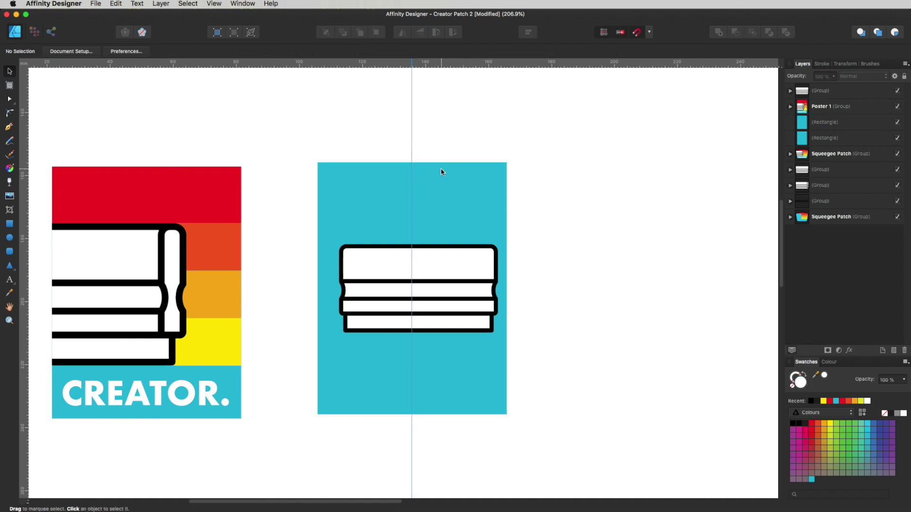
- Centre the squeegee on the vertical guide and move it up into the upper half of the turquoise rectangle
left_click(441, 172)
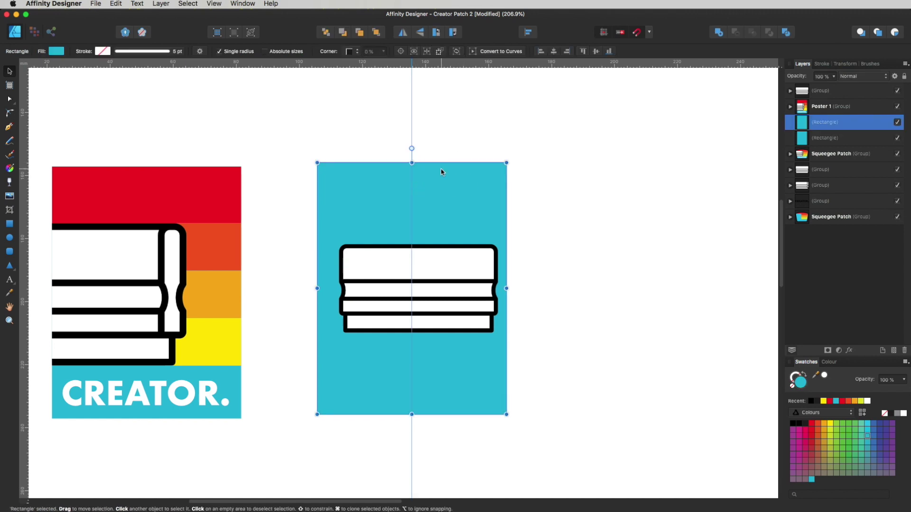
left_click(452, 269)
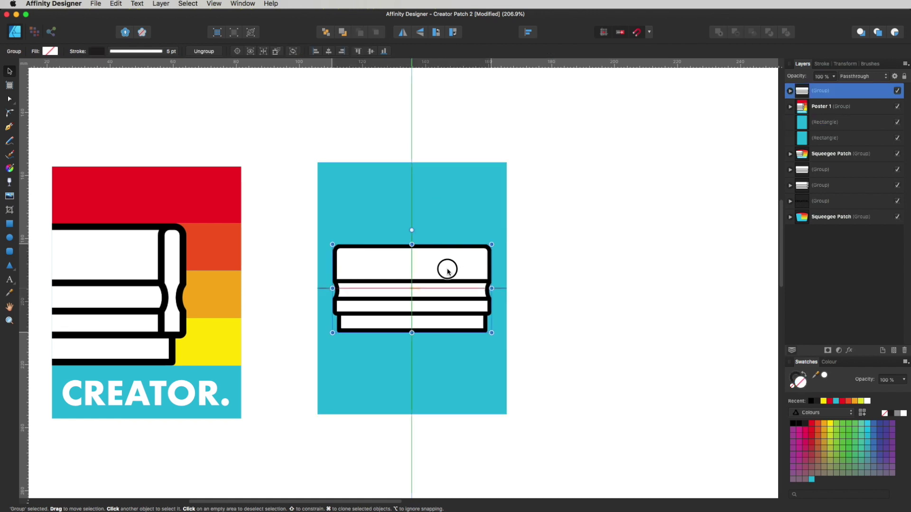
left_click_drag(449, 270, 451, 248)
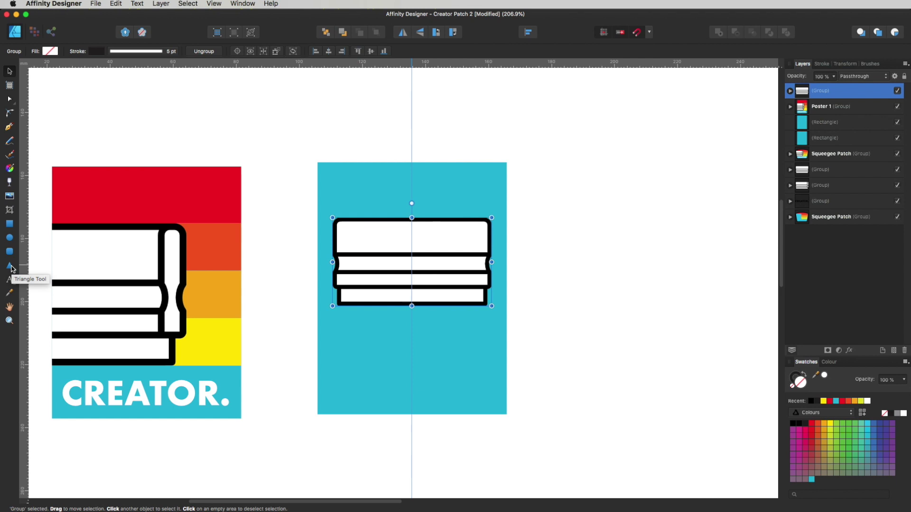
- Draw a Pen tool triangle from a point on the guide above the rectangle to its two bottom corners and fill it with green
left_click(10, 128)
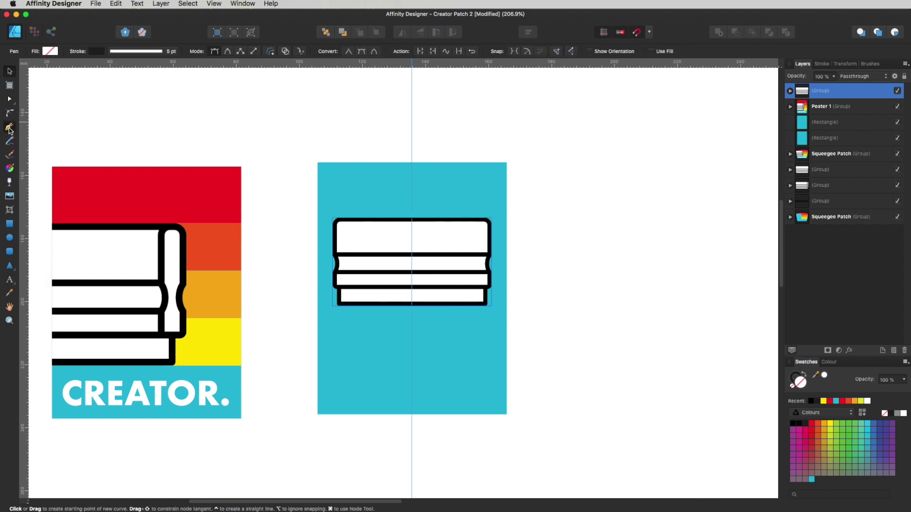
left_click(411, 129)
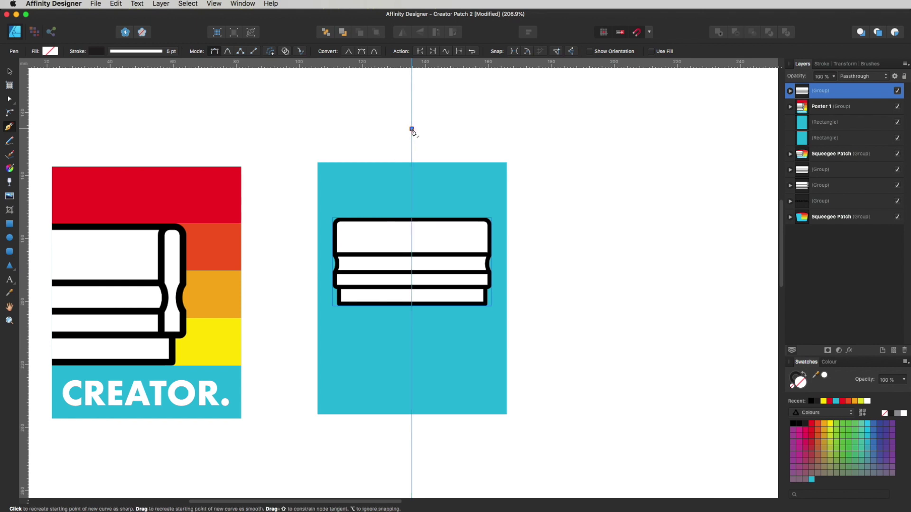
left_click(317, 414)
left_click(506, 415)
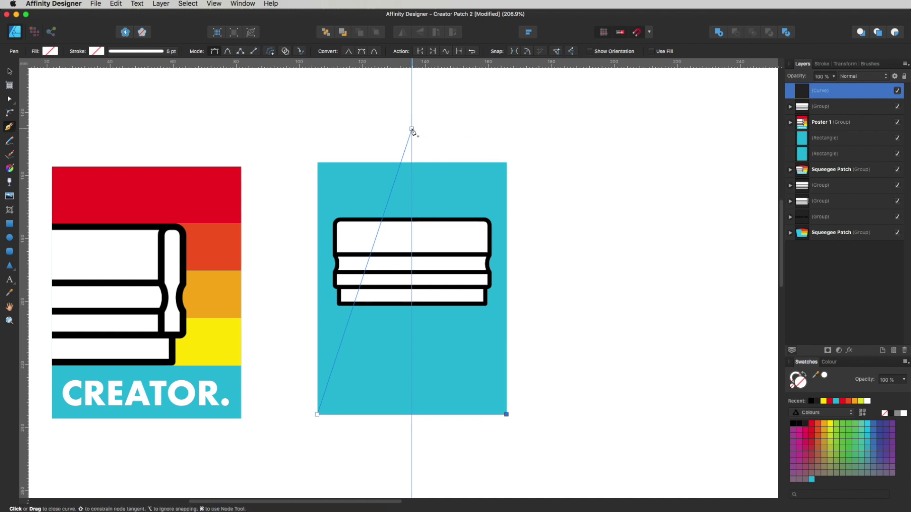
left_click(411, 129)
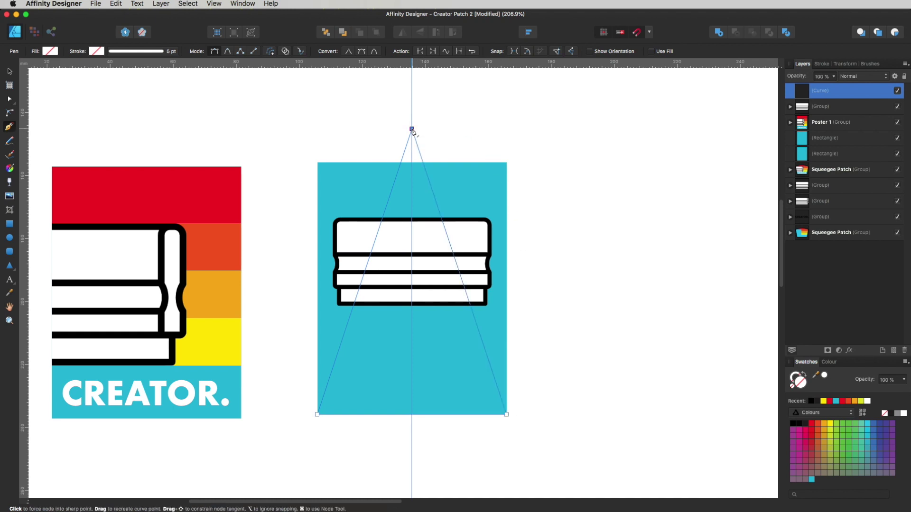
key("v")
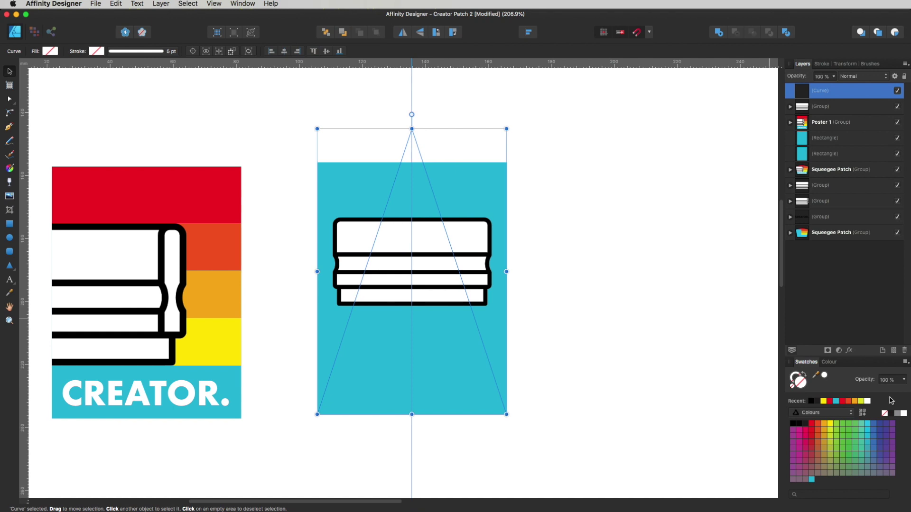
left_click(835, 424)
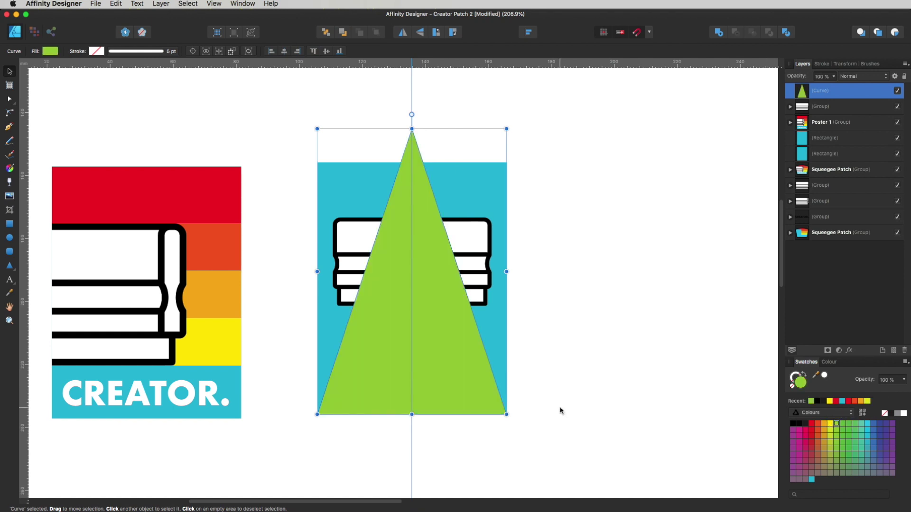
key("p")
left_click_drag(530, 423, 553, 411)
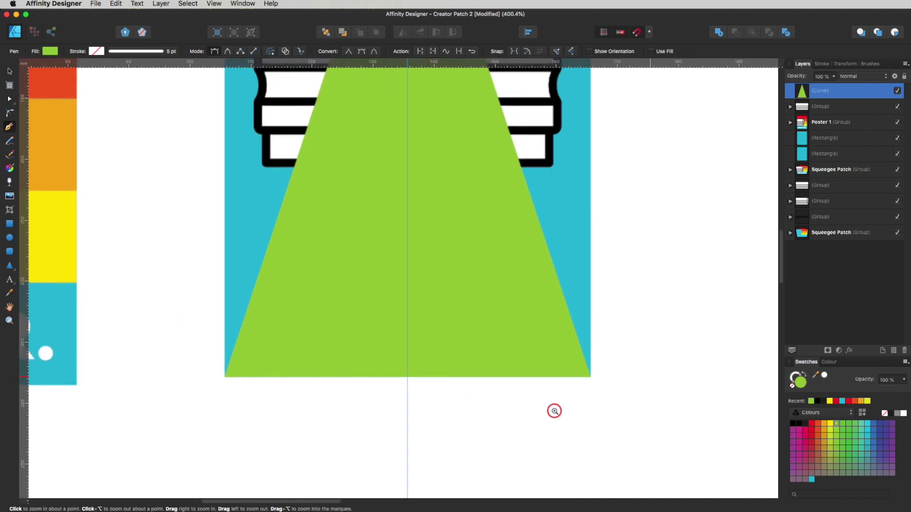
key("v")
scroll(531, 308, "down", 3)
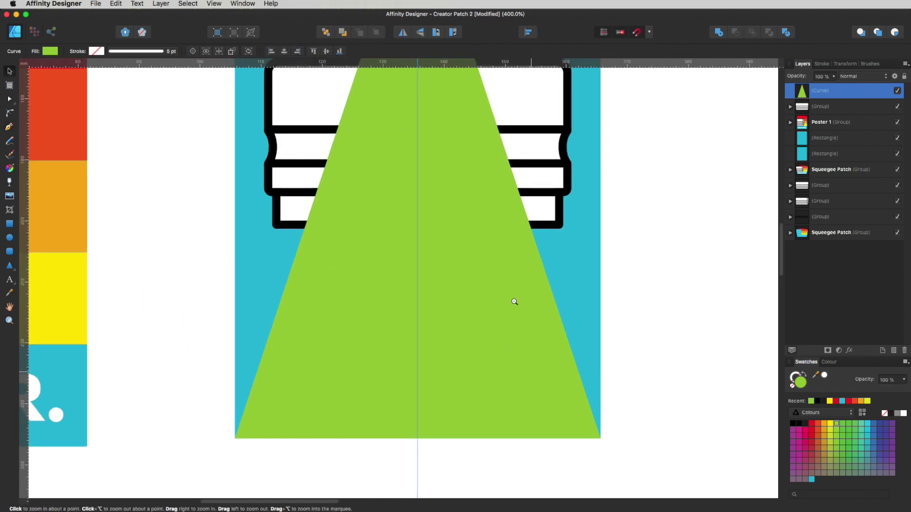
left_click_drag(472, 273, 484, 346)
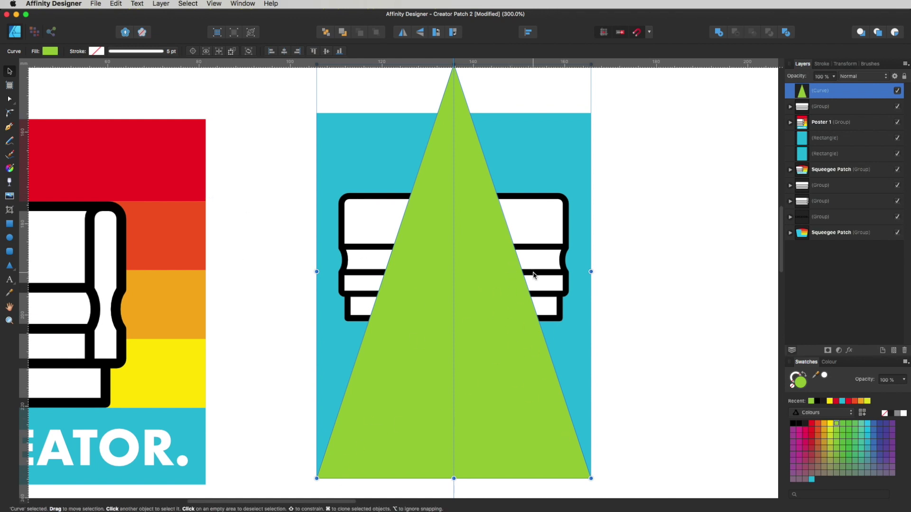
scroll(570, 384, "down", 5)
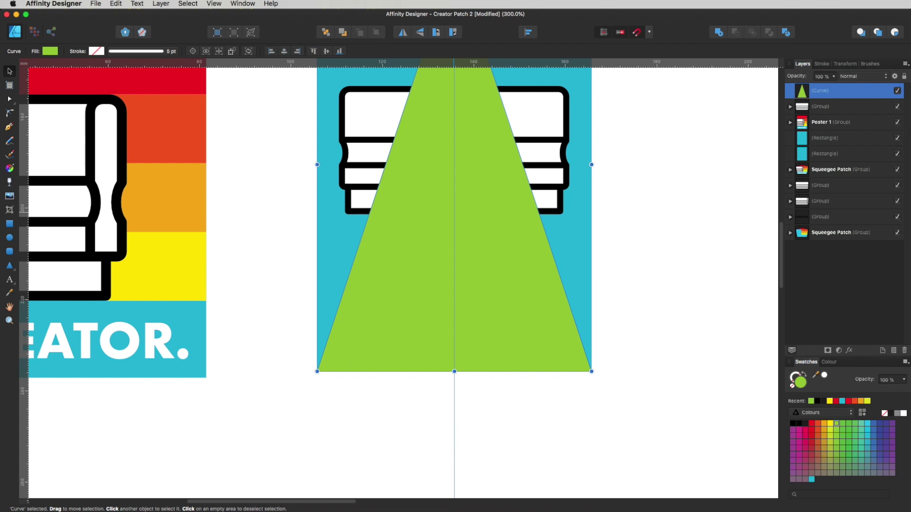
- Draw a rectangle 60 mm wide and about 8 mm high just below the new poster, and reduce its width to 8.6 mm
left_click(9, 224)
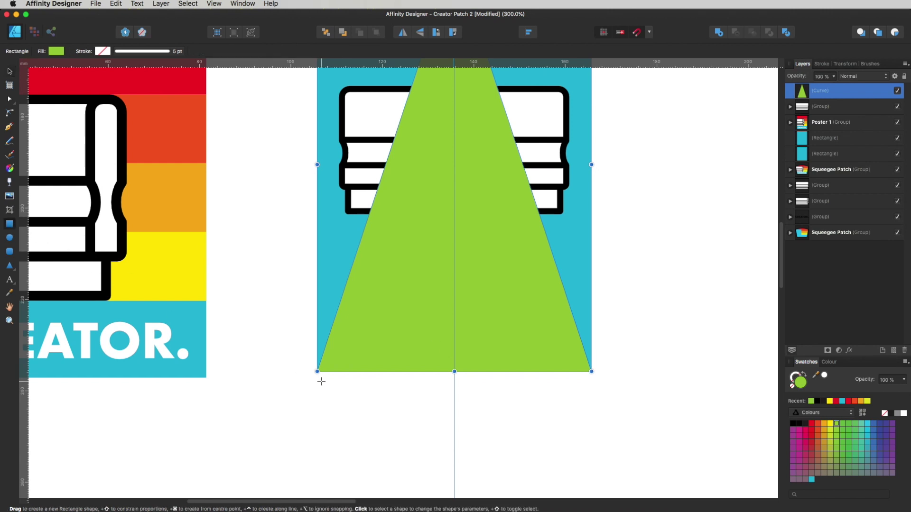
left_click_drag(317, 384, 591, 423)
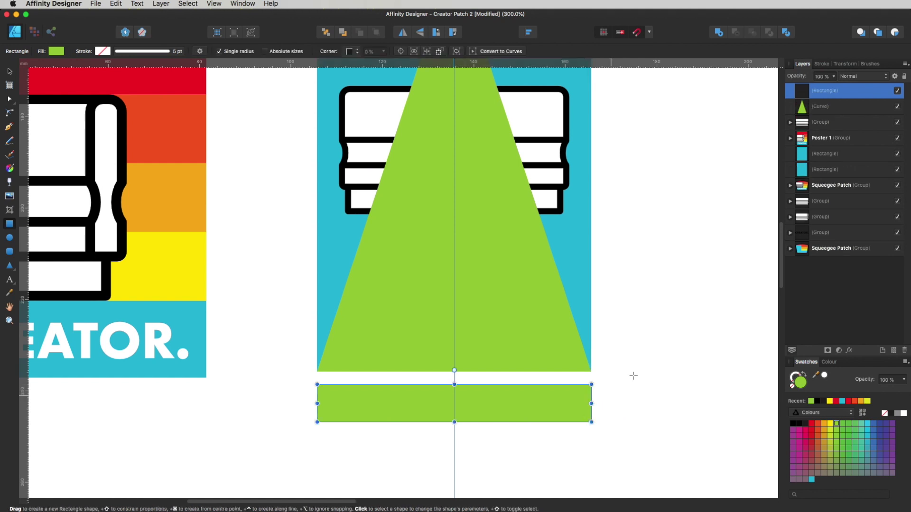
left_click(845, 64)
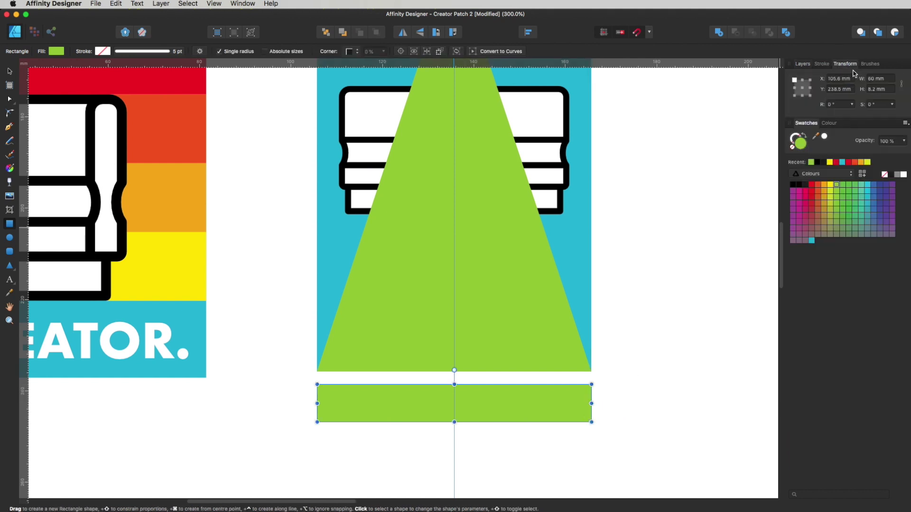
left_click(891, 81)
key("Return")
key("v")
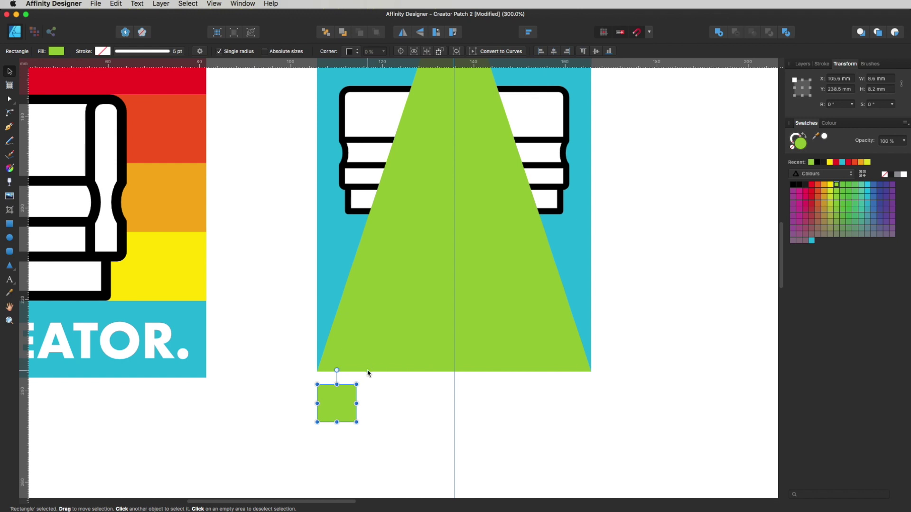
- Place a copy of the small block repeatedly along the triangle's base, adding vertical guides at its edges to mark seven equal divisions
left_click_drag(25, 398, 356, 422)
key("m")
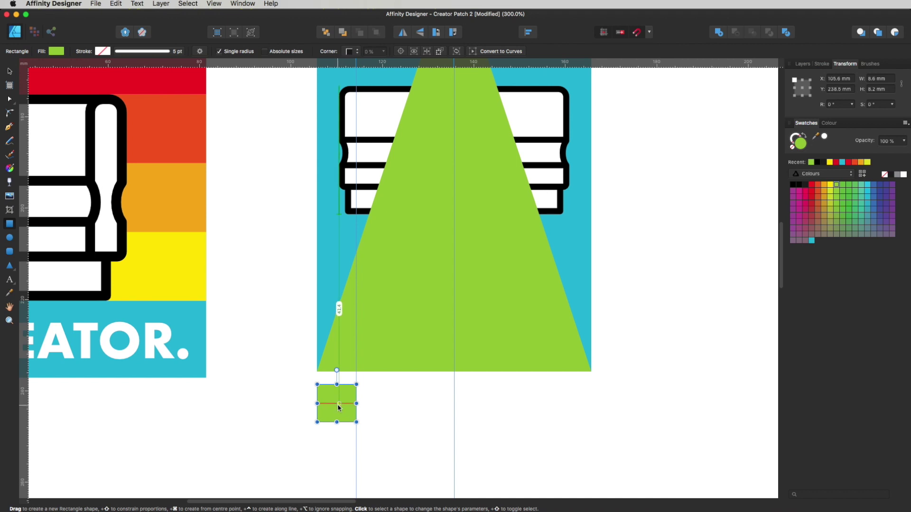
key("v")
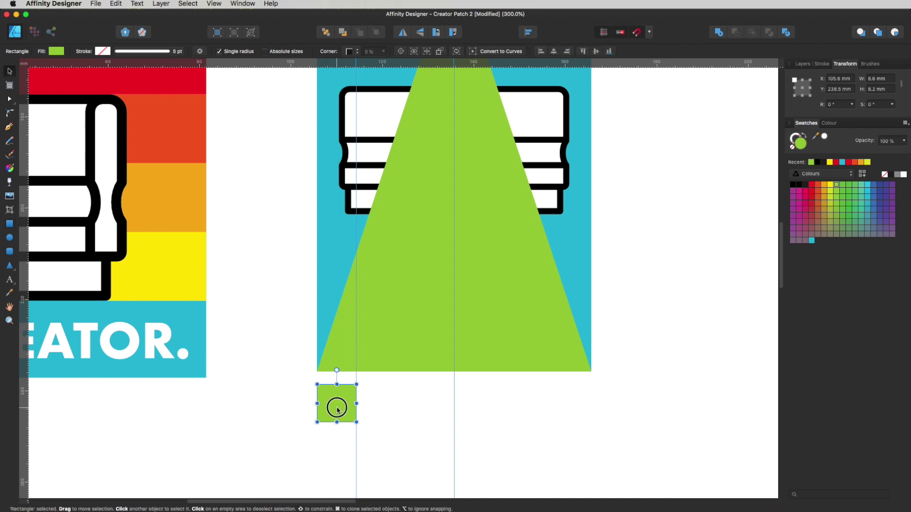
left_click_drag(337, 409, 377, 409)
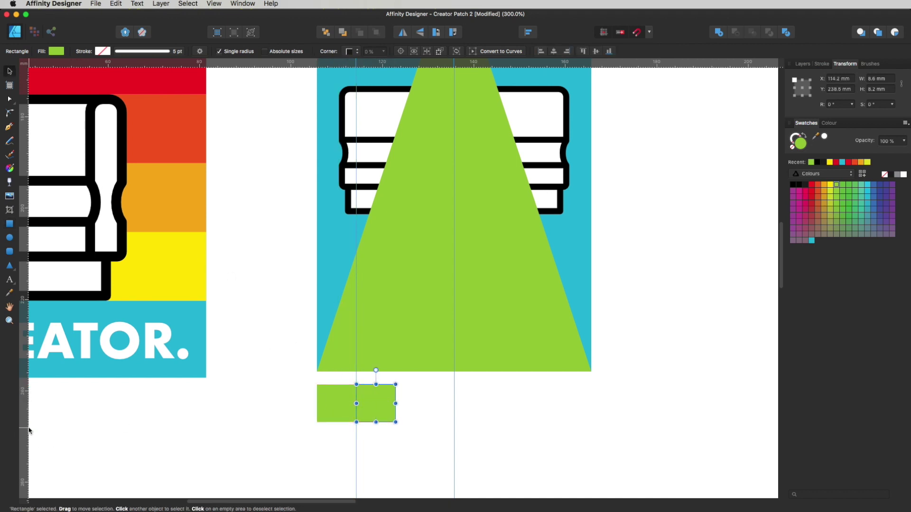
left_click_drag(26, 430, 395, 431)
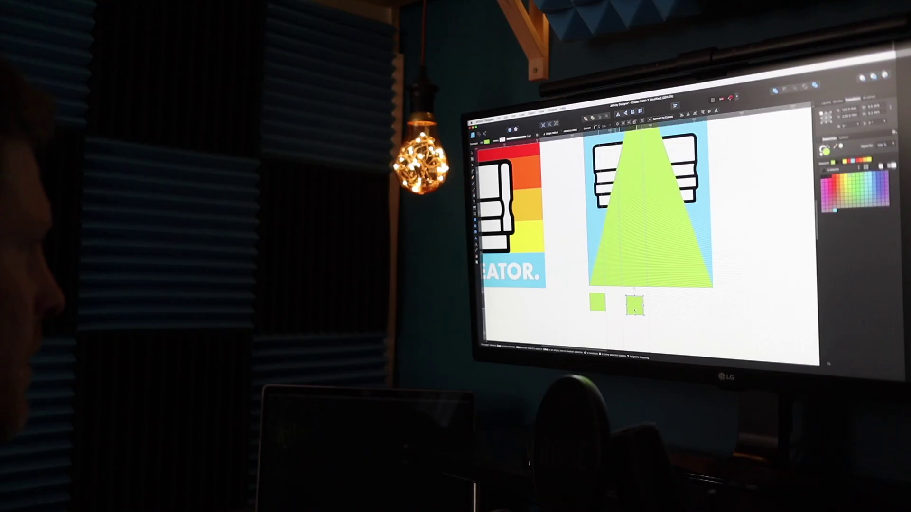
left_click_drag(635, 309, 669, 309)
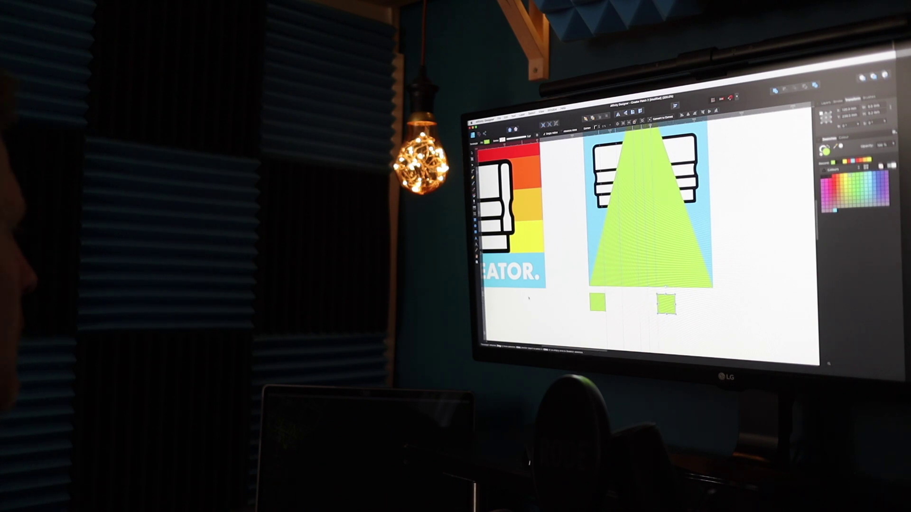
left_click_drag(669, 309, 691, 308)
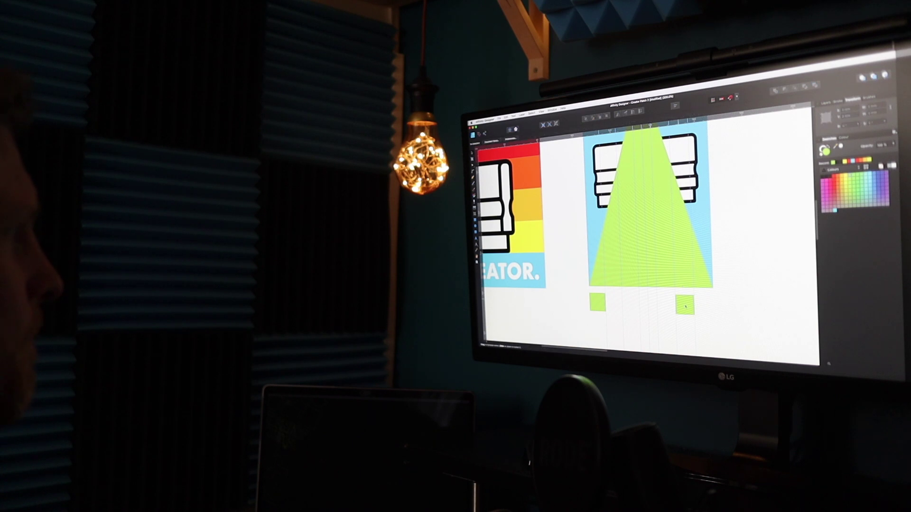
- Delete both small green spacer blocks below the poster
key("Delete")
left_click(596, 302)
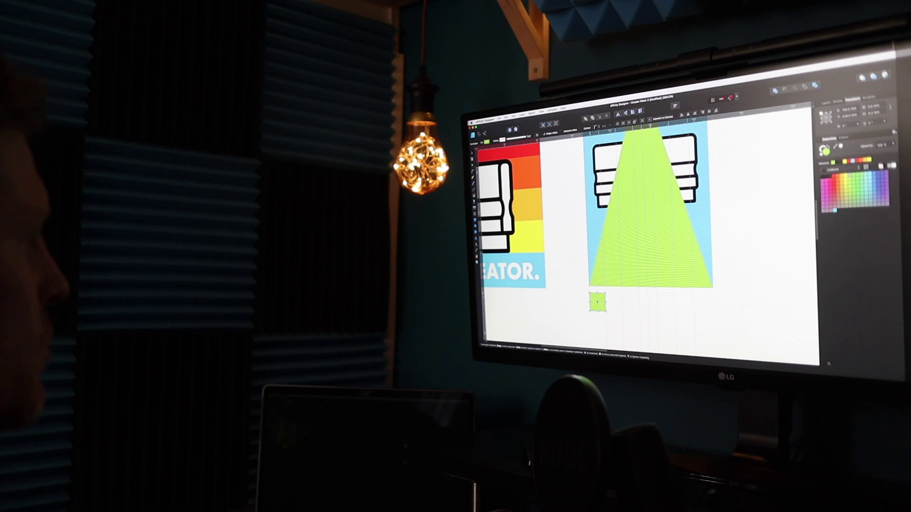
key("Delete")
- Change the green triangle's fill to the red from the recent colours
left_click(620, 280)
scroll(620, 294, "up", 4)
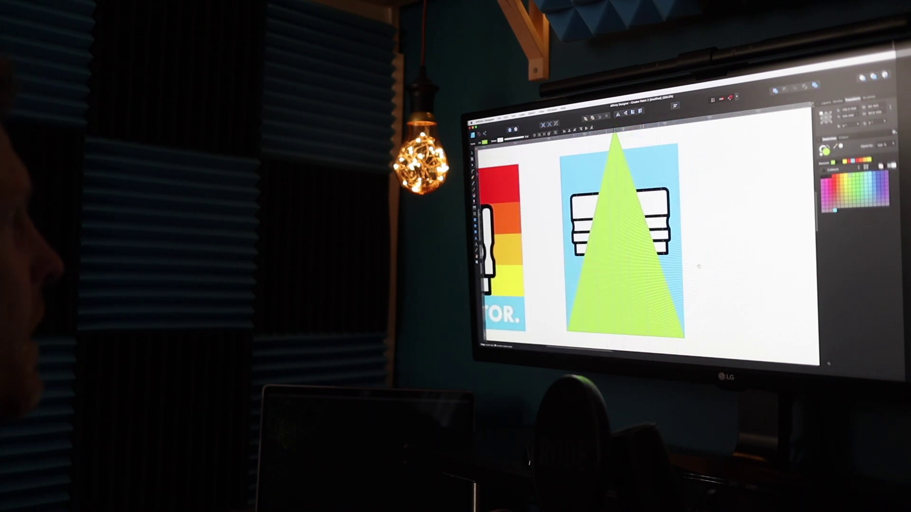
key("super+minus")
scroll(687, 267, "up", 1)
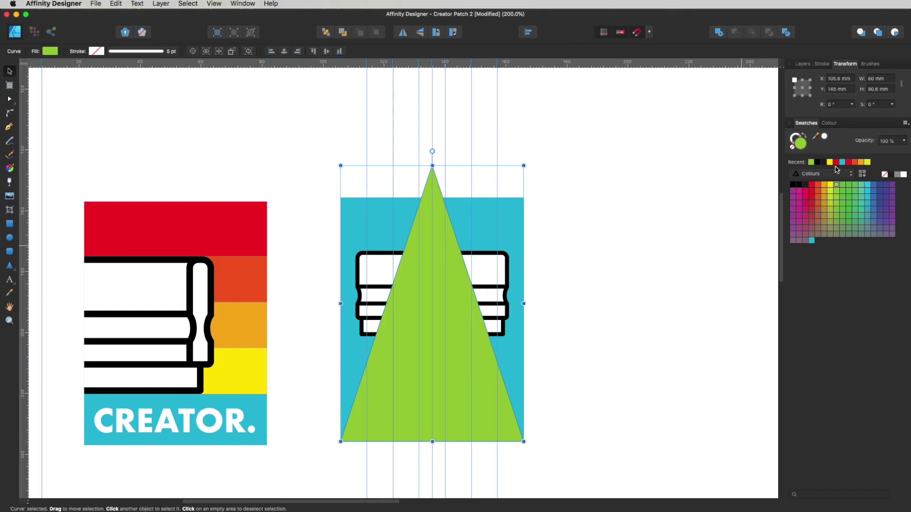
left_click(837, 163)
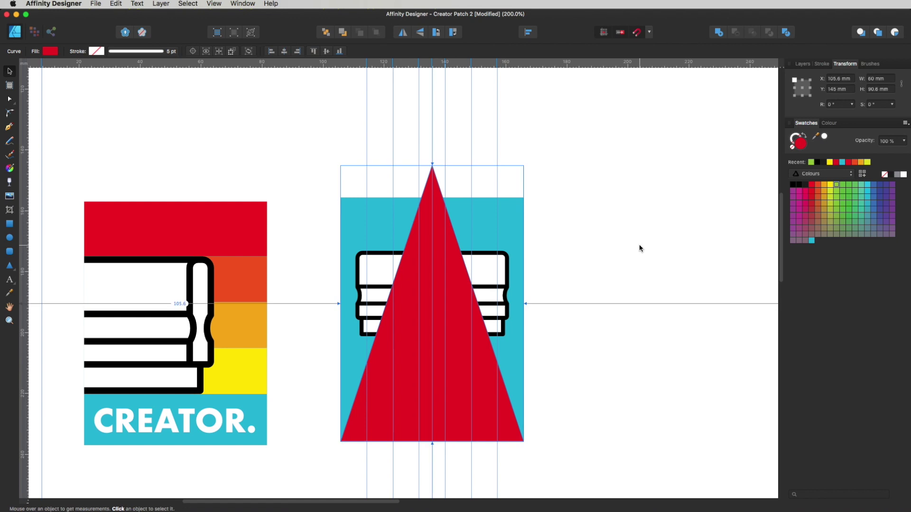
- Duplicate the red triangle, narrow the copy about its centre to 42.9 mm at the outer guides, and fill it with orange-red
left_click(647, 234)
left_click(454, 364)
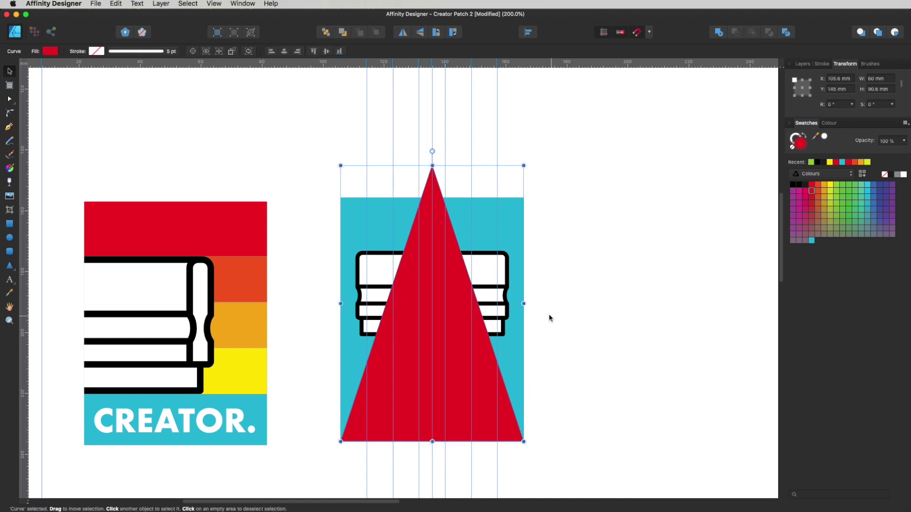
left_click(524, 304)
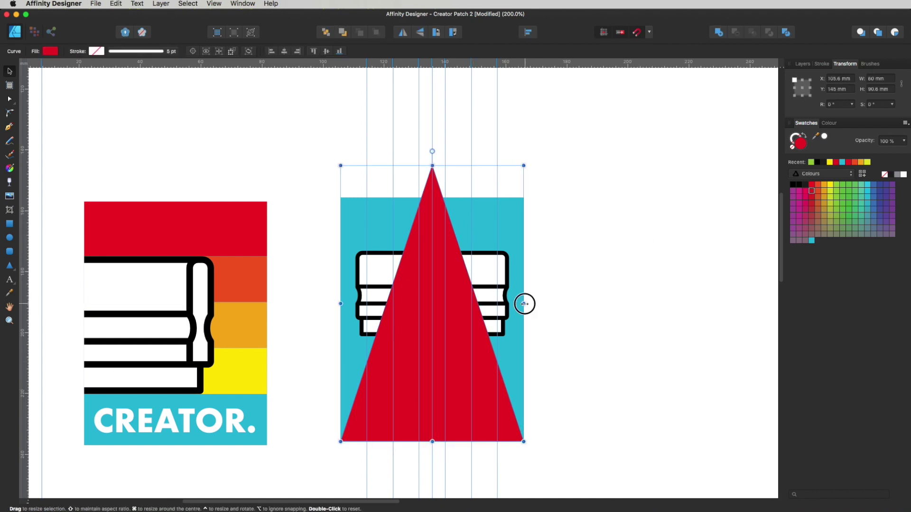
left_click_drag(524, 304, 498, 304)
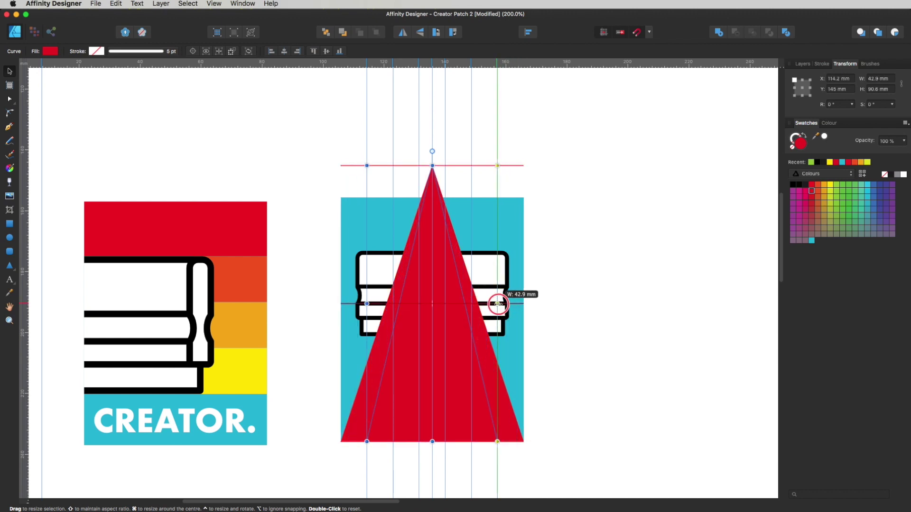
scroll(549, 423, "down", 4)
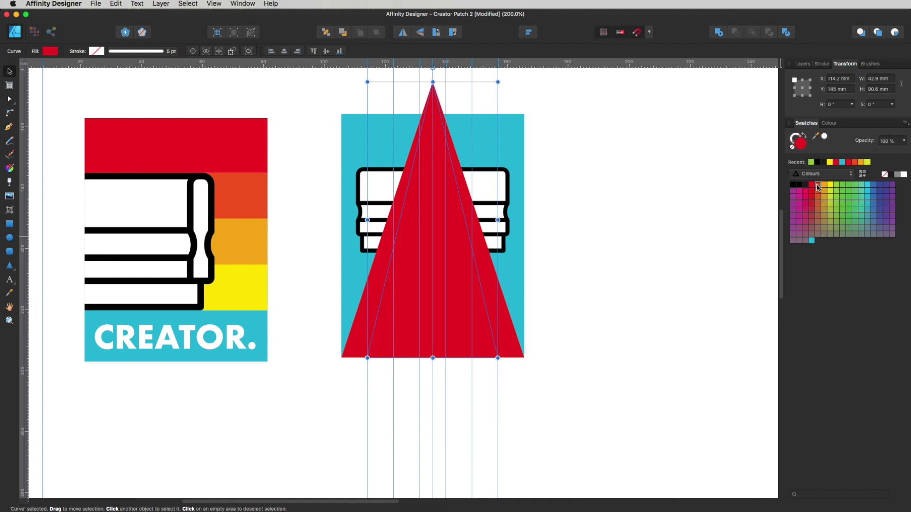
left_click(818, 185)
- Duplicate the orange-red triangle, fill the copy with amber and narrow it about its centre to 25.7 mm at the next guides
key("space")
left_click_drag(495, 301, 614, 341)
left_click_drag(603, 380, 497, 308)
left_click_drag(497, 309, 650, 372, "super")
left_click_drag(557, 362, 603, 403)
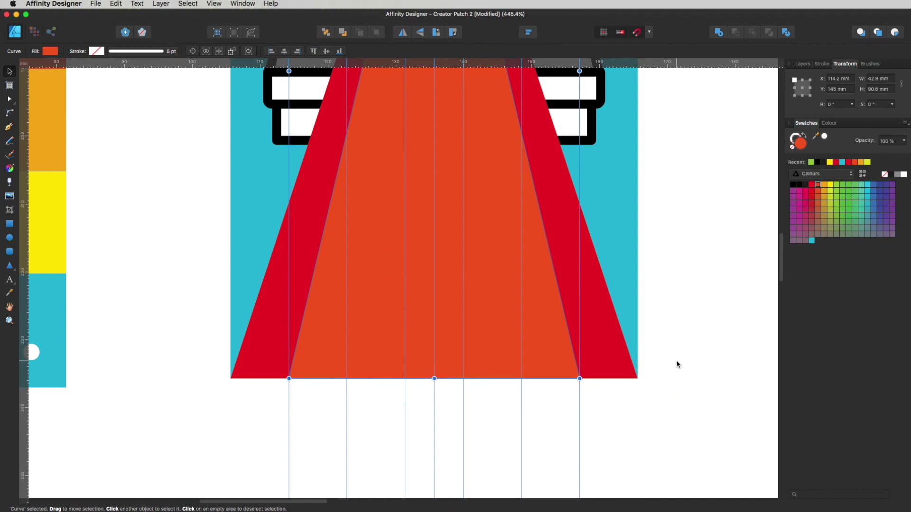
left_click(824, 185)
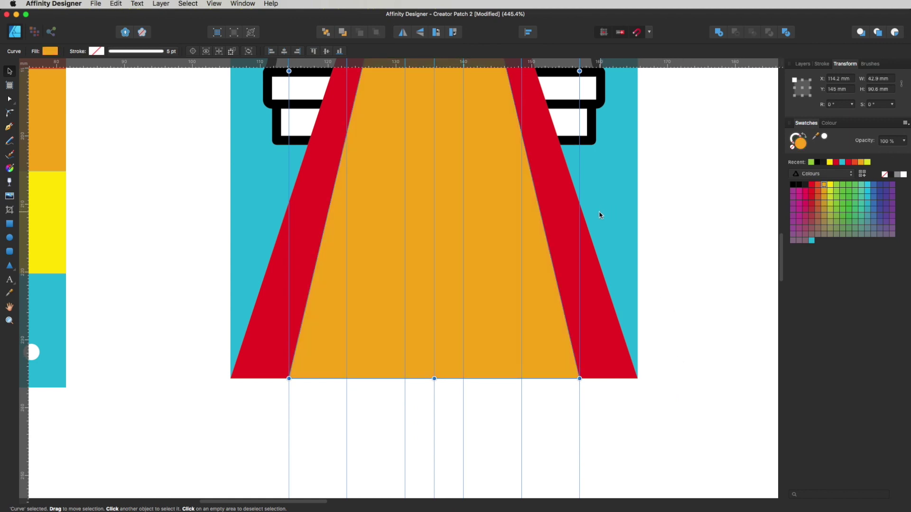
scroll(612, 135, "up", 3)
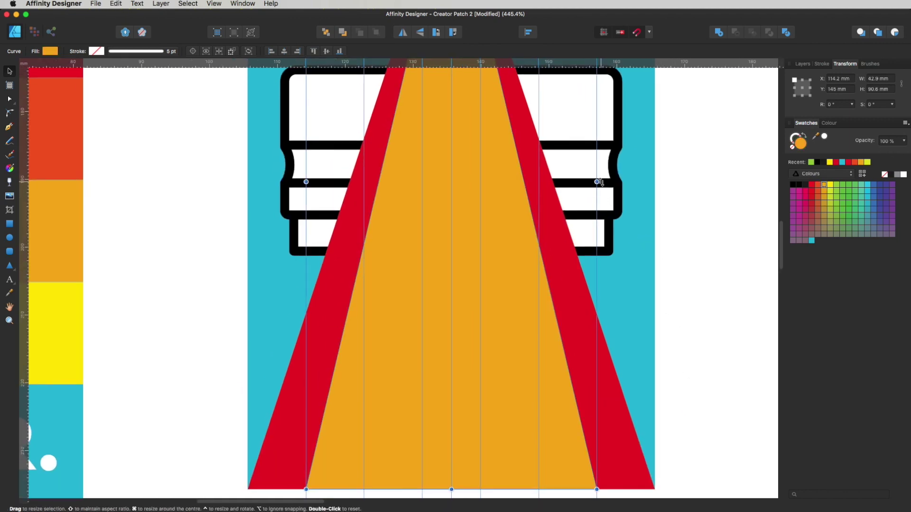
left_click_drag(597, 182, 541, 179)
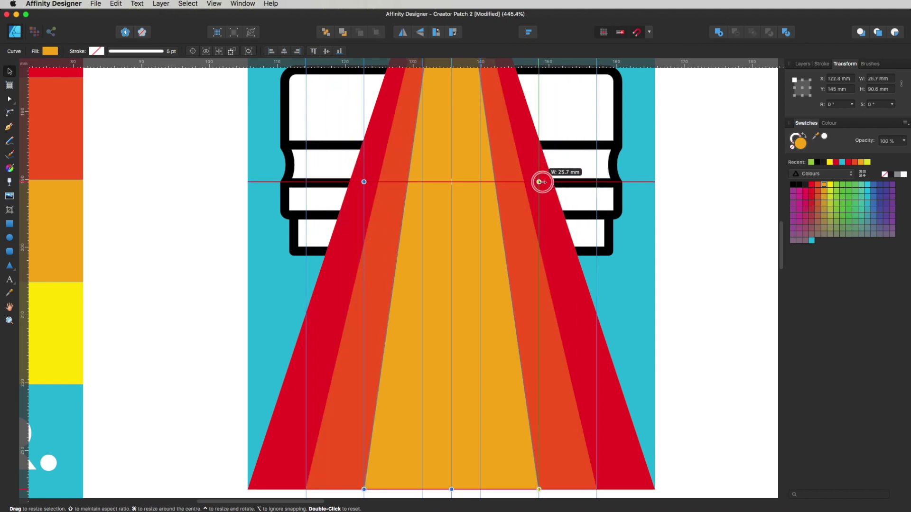
- Duplicate the amber triangle, narrow the copy about its centre to 8.6 mm at the innermost guides, and fill it with yellow
key("space")
left_click_drag(526, 336, 533, 279)
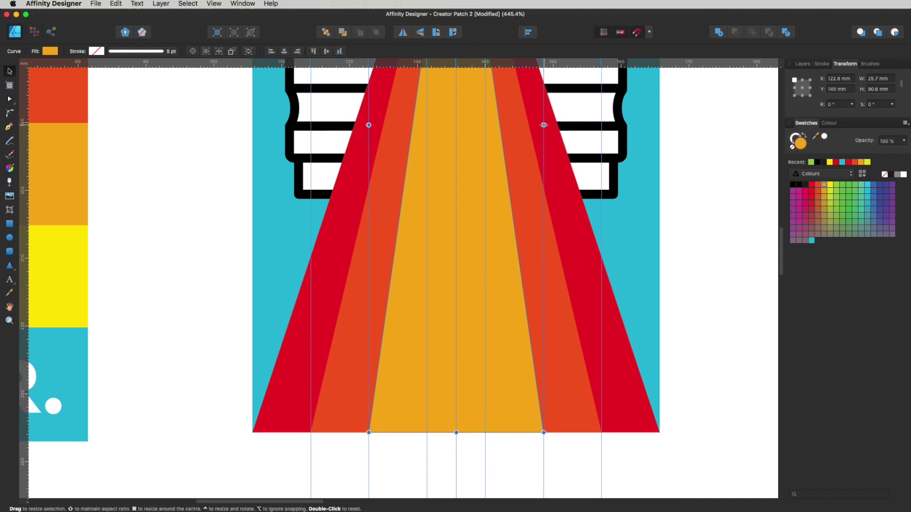
left_click_drag(544, 126, 487, 130)
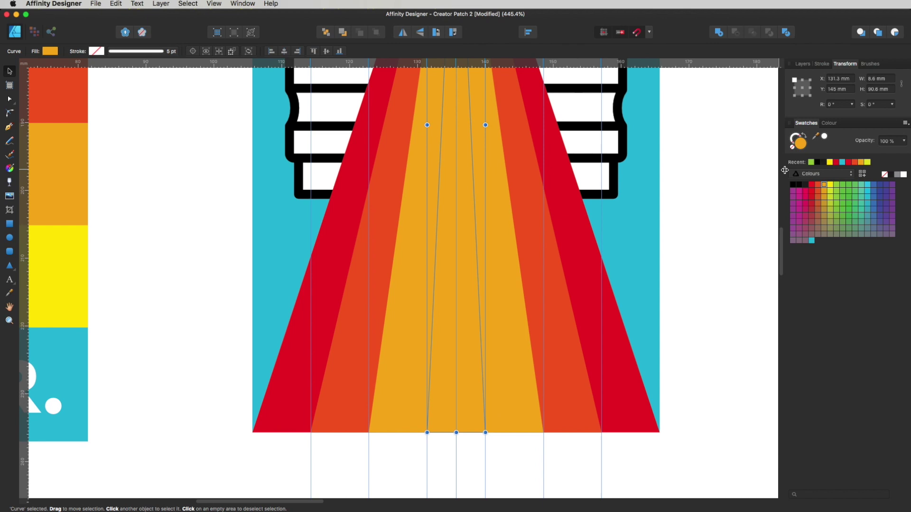
left_click(832, 185)
left_click(686, 368)
- Bring the squeegee group on the turquoise poster to the front of the striped triangles
key("m")
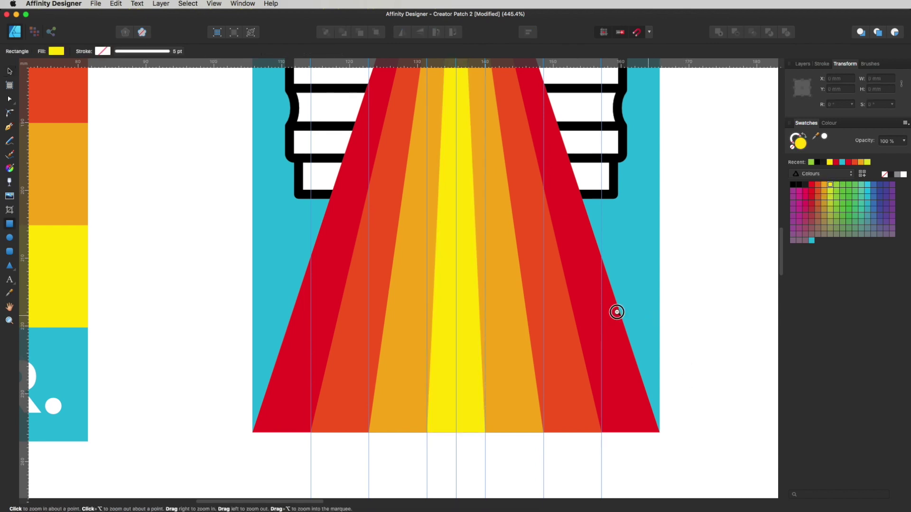
left_click(616, 309, "alt+super")
left_click_drag(617, 313, 573, 404)
key("v")
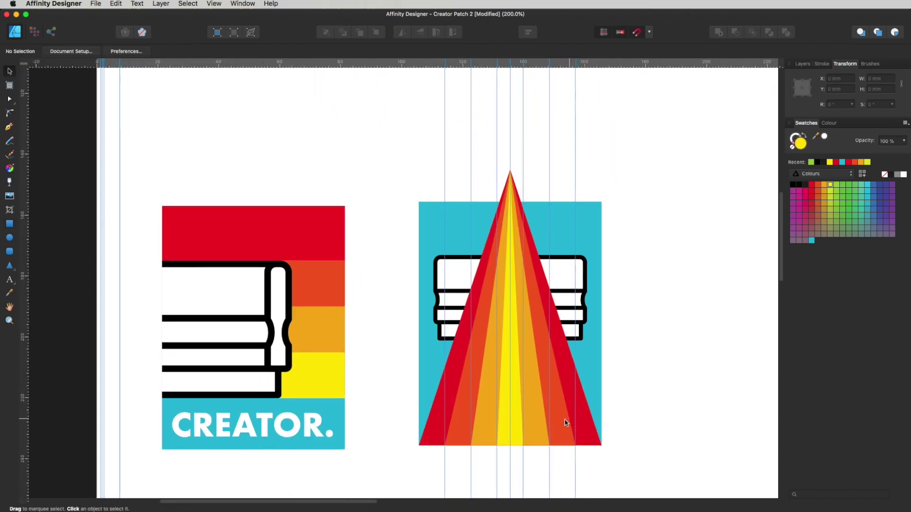
key("m")
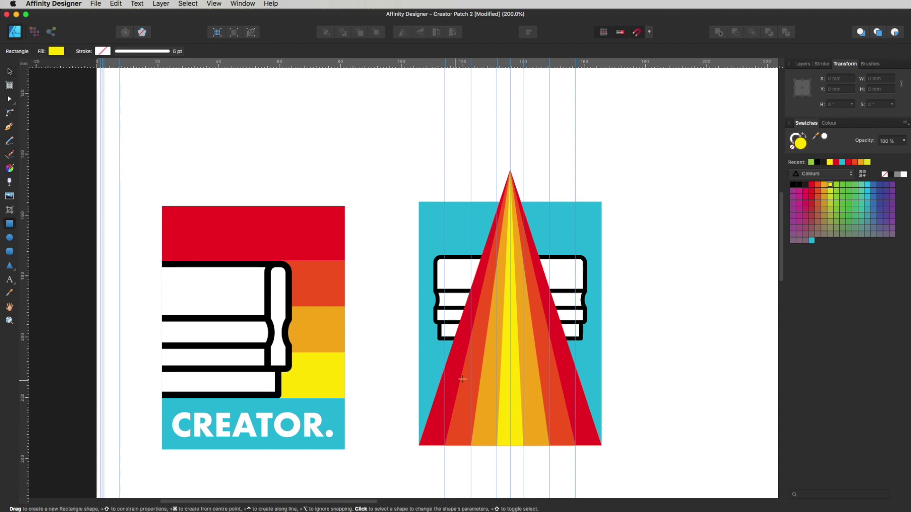
key("v")
left_click(574, 285)
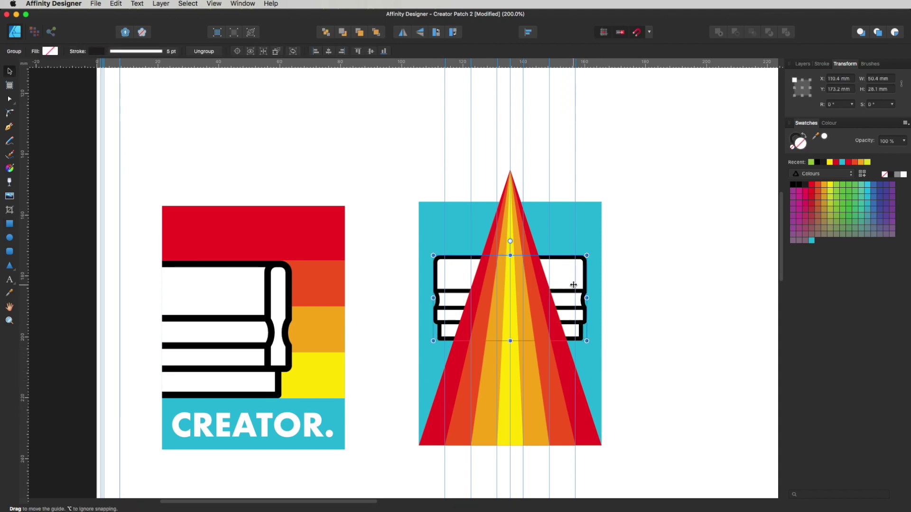
key("super+shift+bracketright")
key("m")
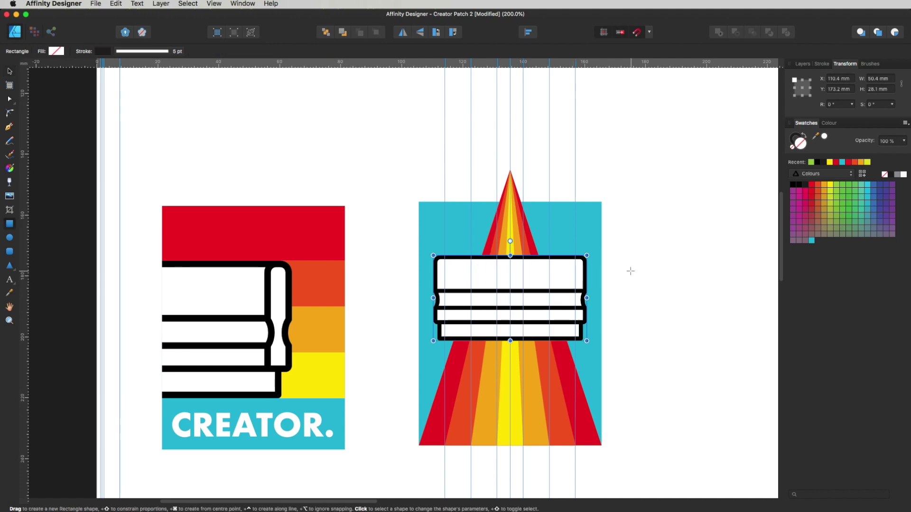
key("v")
left_click(620, 272)
left_click(560, 287)
left_click(660, 316)
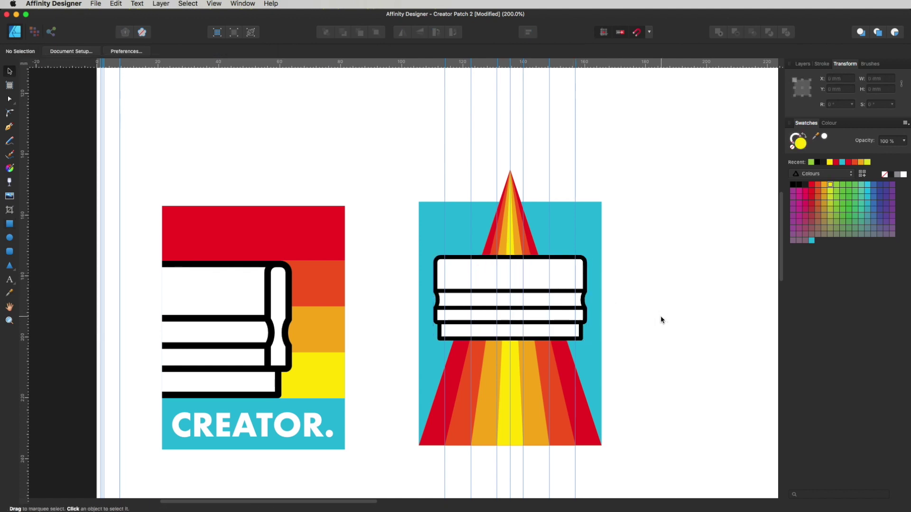
- Turn off guide display to view the poster without guides, and open the layer list
scroll(650, 326, "down", 2)
scroll(651, 325, "right", 1)
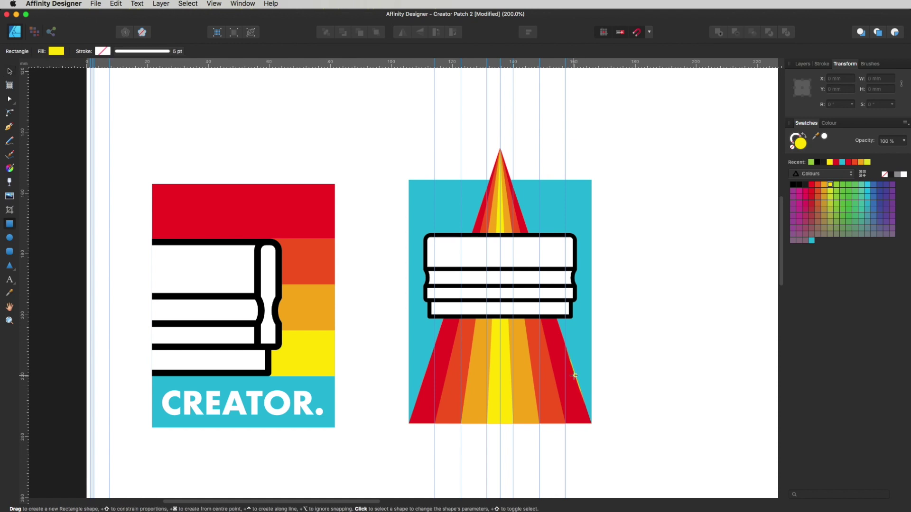
key("m")
key("v")
key("m")
key("v")
left_click(529, 260)
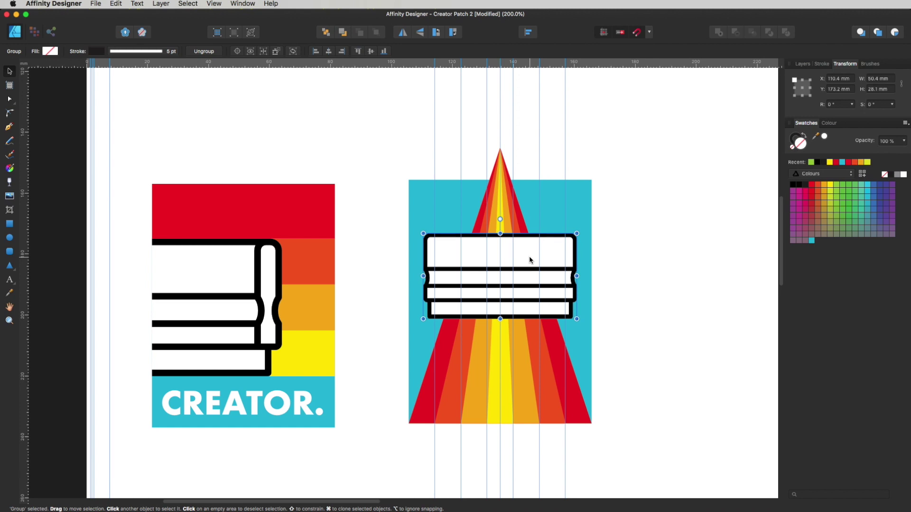
mouse_move(530, 260)
left_mouse_down()
mouse_move(530, 295)
mouse_move(532, 244)
mouse_move(534, 258)
left_mouse_up()
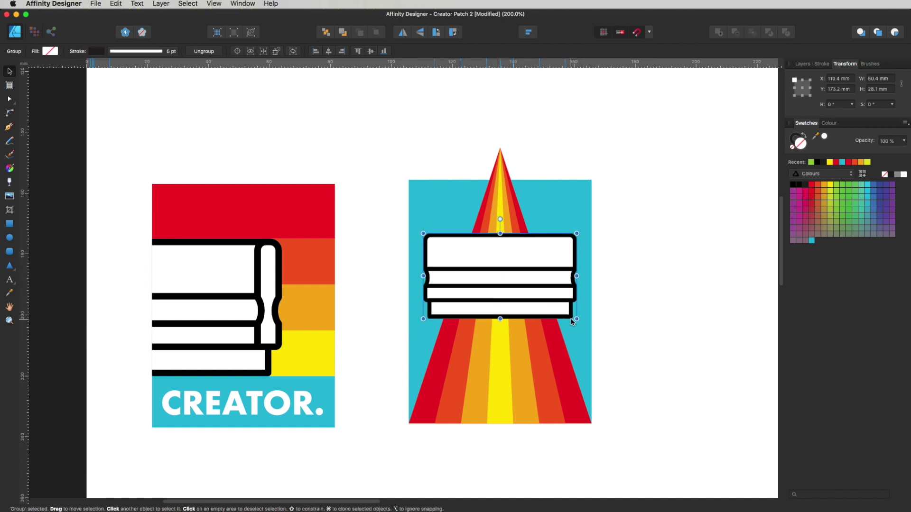
left_click(646, 270)
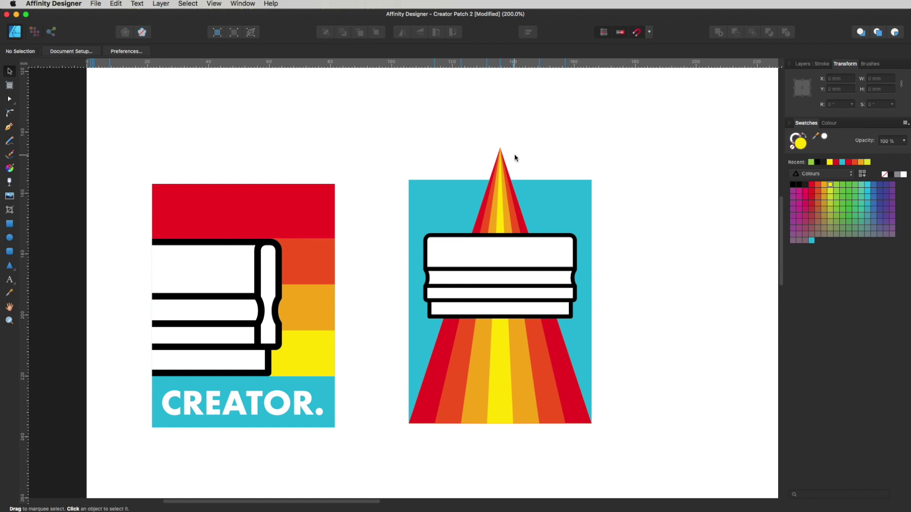
left_click(802, 64)
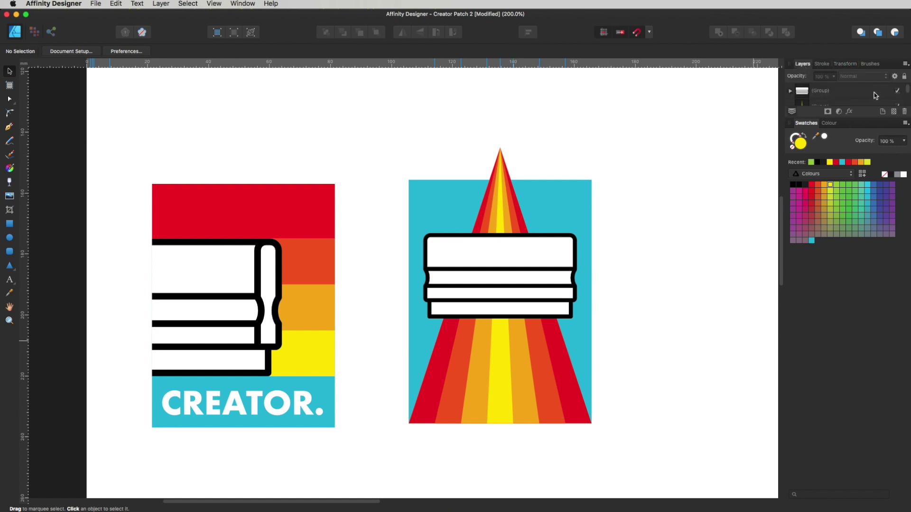
- Raise the shared apex nodes of the four striped triangles far above the poster so their outer edges meet the corners of the squeegee's base
left_click_drag(862, 117, 863, 299)
left_click(823, 154)
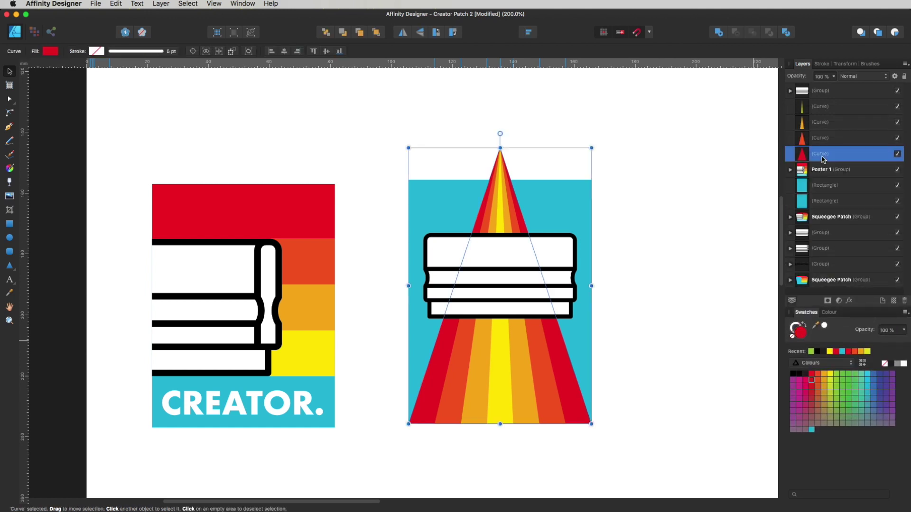
left_click(832, 112, "shift")
scroll(576, 168, "up", 3)
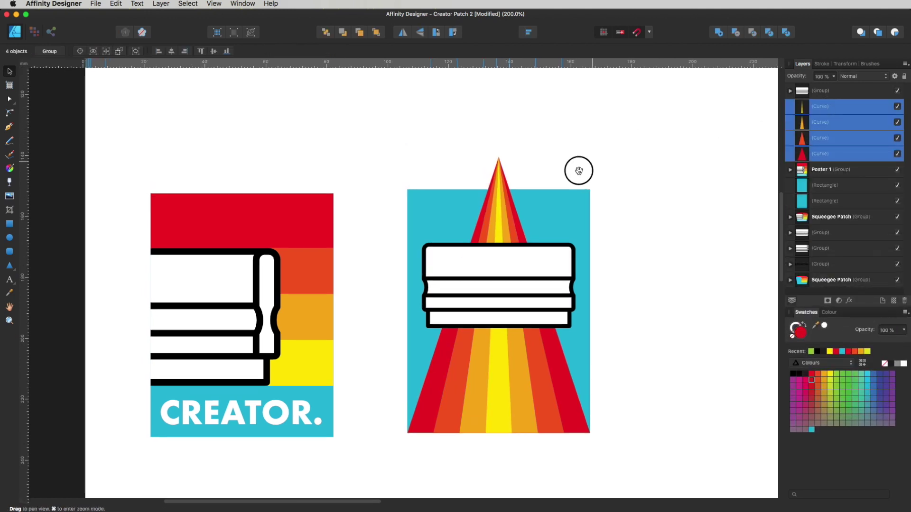
key("a")
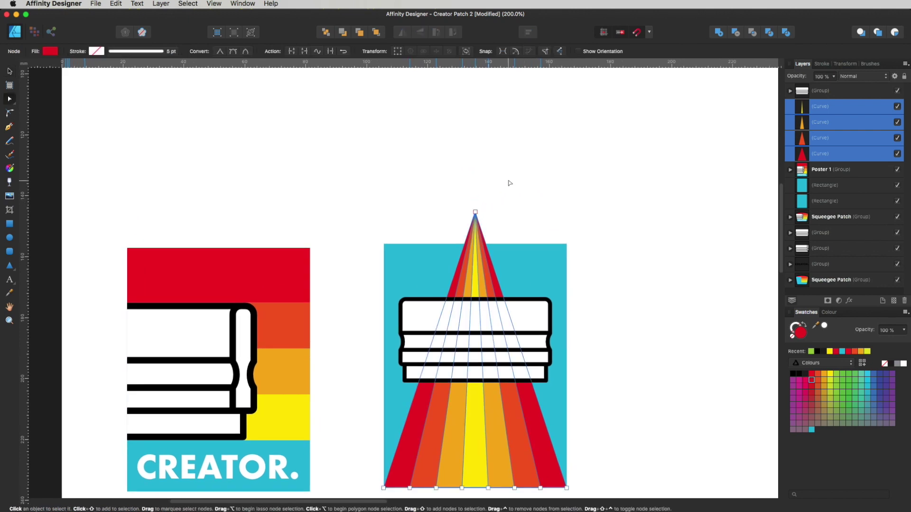
left_click_drag(507, 181, 446, 225)
left_click_drag(476, 212, 471, 82)
scroll(525, 185, "up", 5)
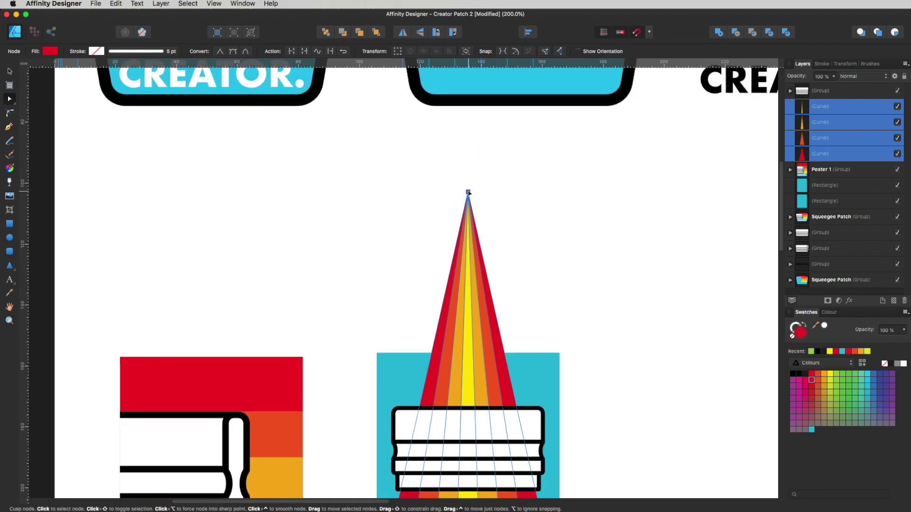
left_click_drag(468, 191, 470, 130)
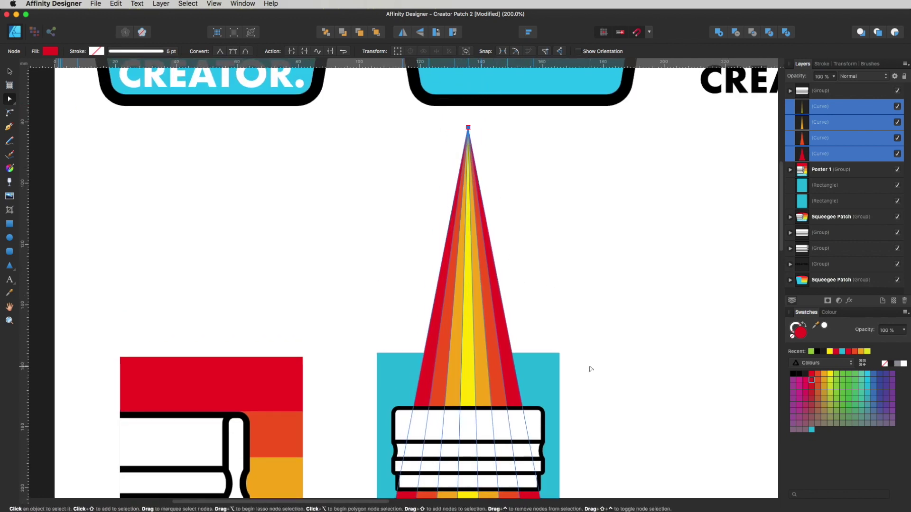
- Examine how the stripes meet the squeegee's lower edge, and deselect the triangles to view the whole poster
scroll(588, 238, "down", 10)
key("z")
left_click_drag(587, 132, 724, 324)
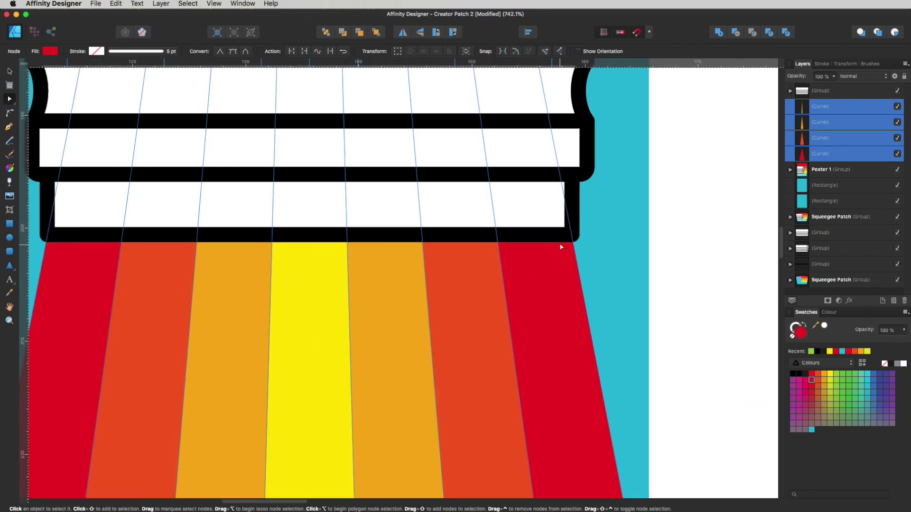
scroll(536, 235, "down", 10)
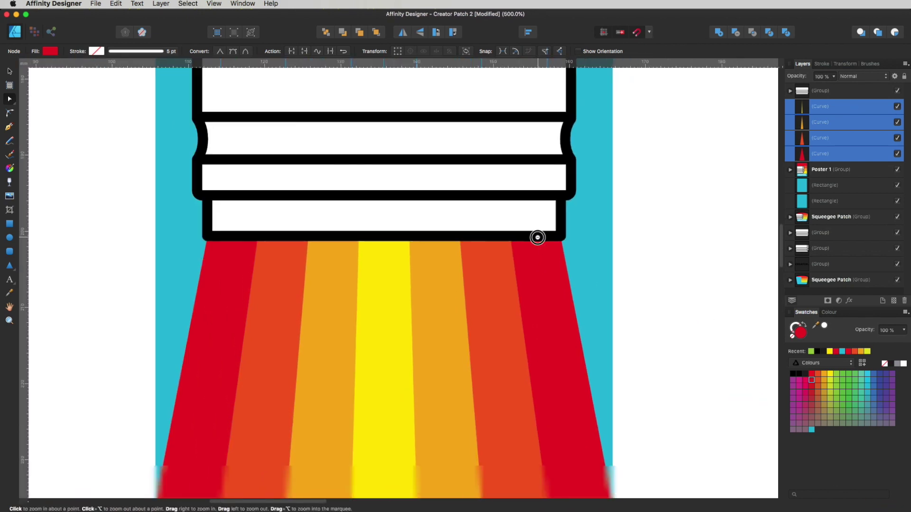
key("super+d")
key("v")
scroll(512, 349, "up", 3)
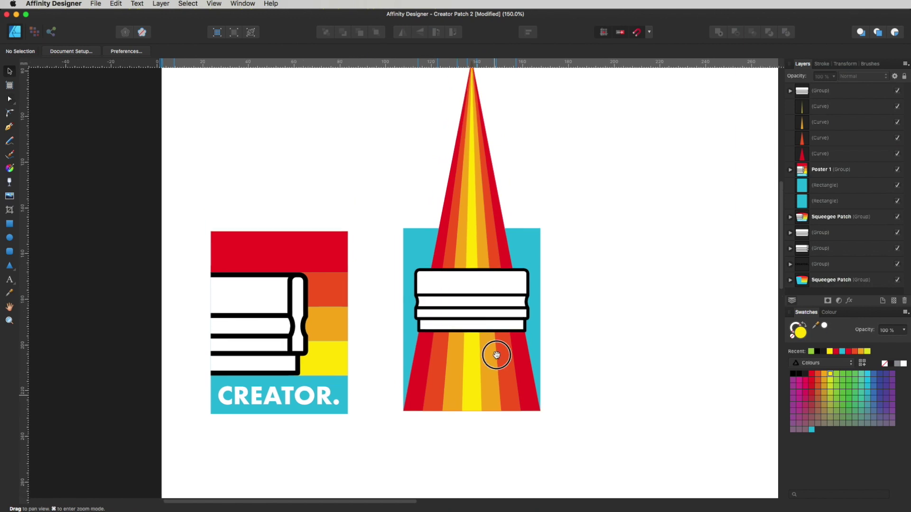
scroll(502, 338, "up", 4)
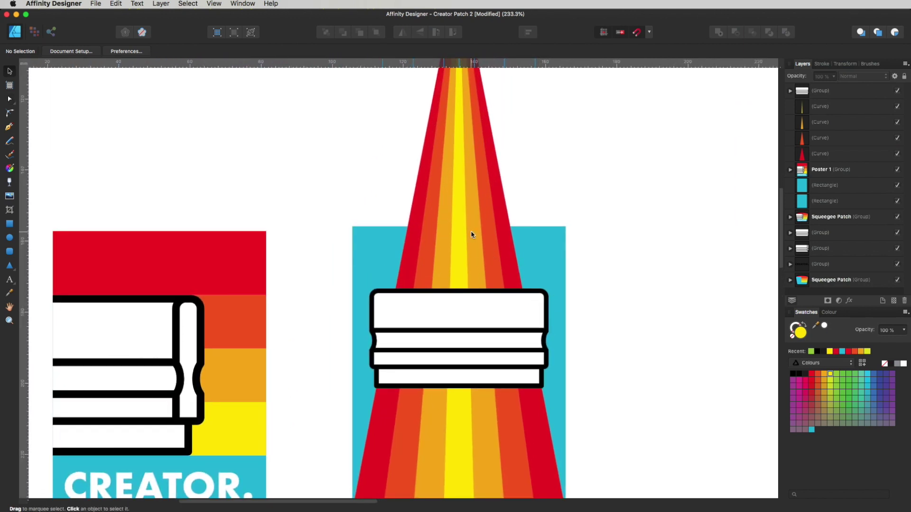
scroll(530, 231, "down", 3)
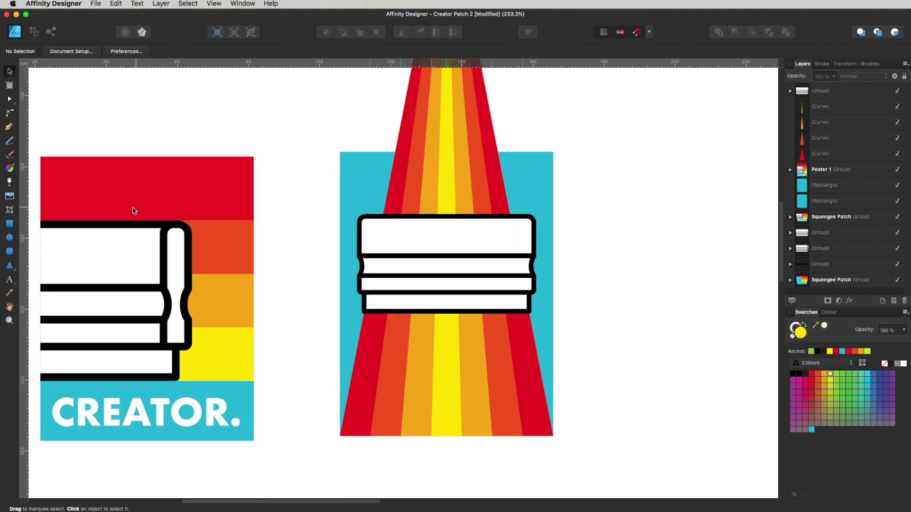
- Draw a rectangle from the poster's top edge down to the squeegee's base at full poster width, and fill it with turquoise
left_click(10, 224)
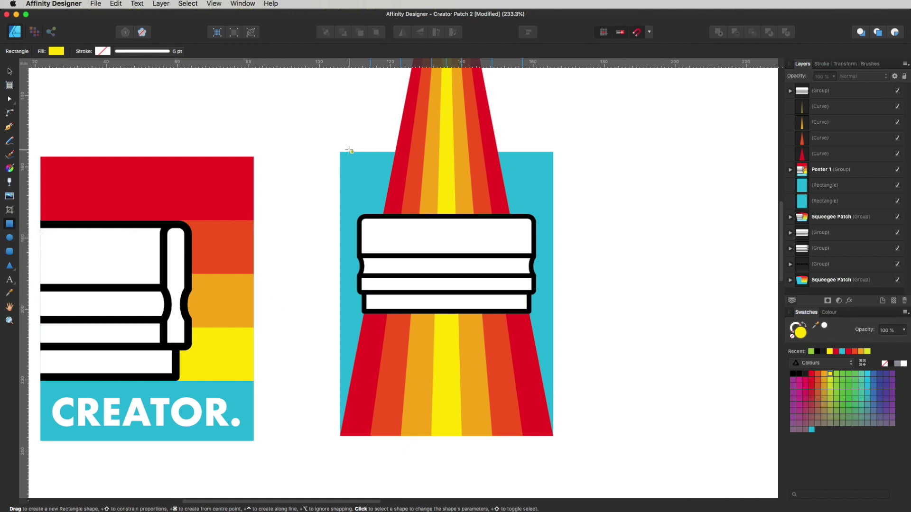
left_click_drag(340, 152, 553, 314)
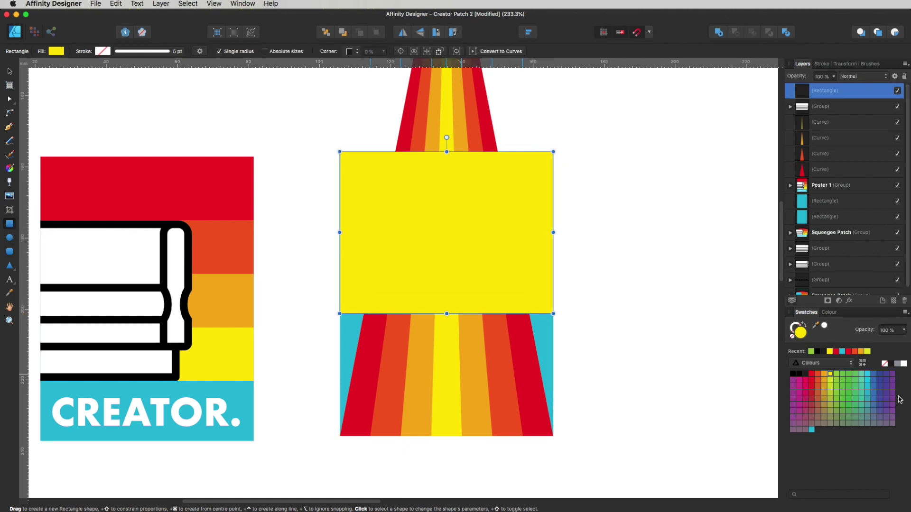
left_click(843, 351)
key("v")
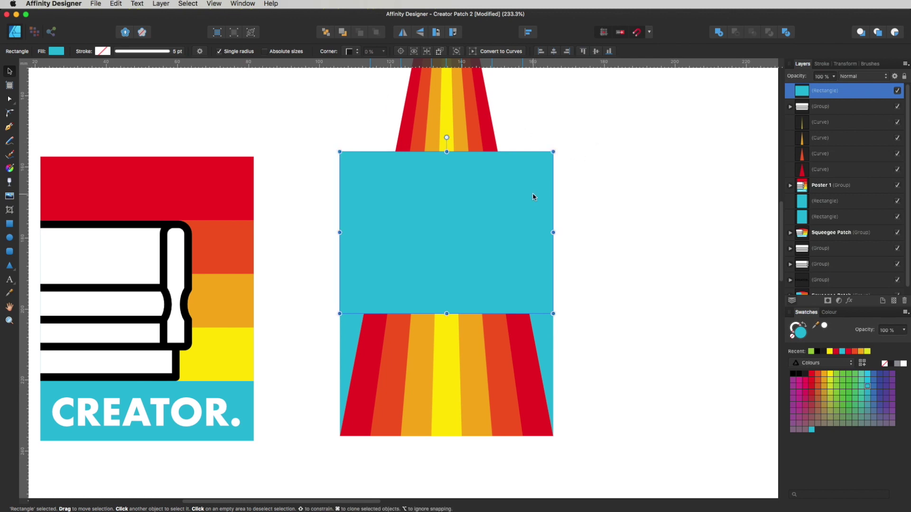
- Move the new turquoise rectangle directly beneath the squeegee group in the layer order, covering the stripes above the squeegee's base
left_click_drag(821, 91, 792, 121)
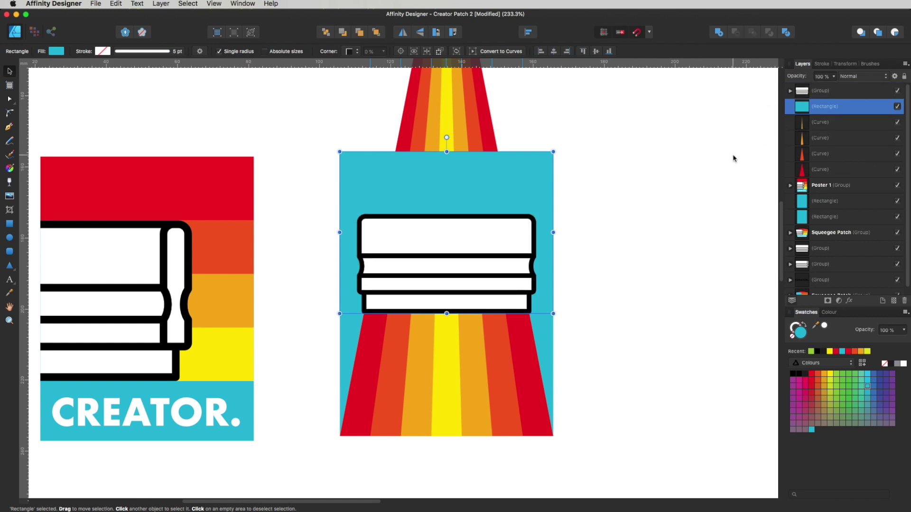
left_click(545, 132)
left_click_drag(552, 159, 615, 160)
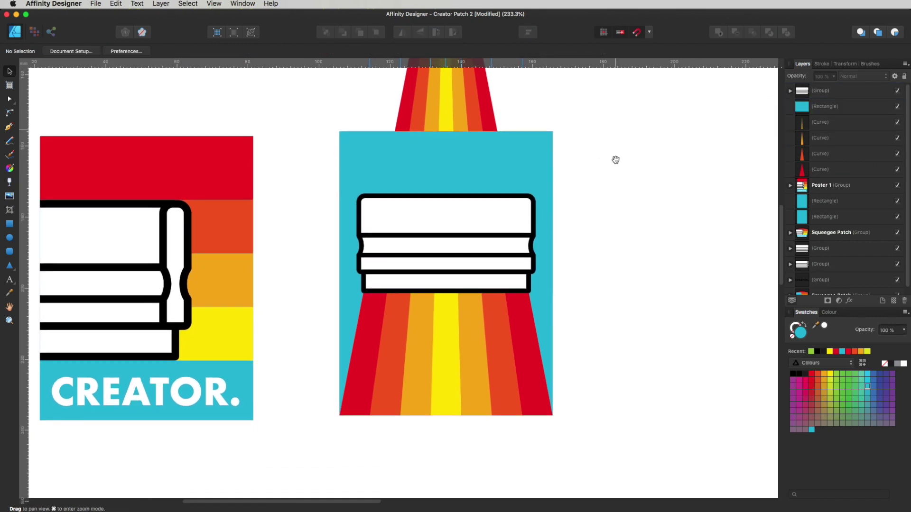
left_click_drag(592, 213, 593, 230)
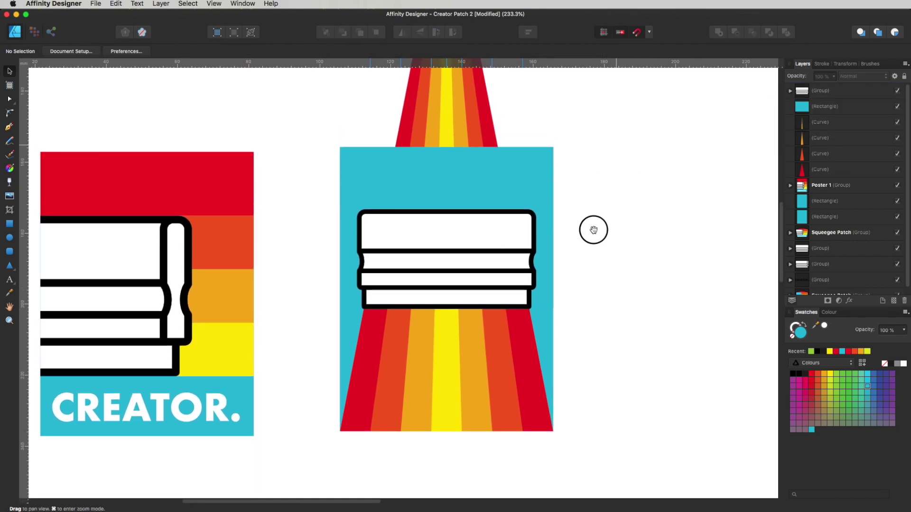
- Move the poster's full-size turquoise background rectangle to the top of the layer order
left_click(826, 170)
left_click(823, 124, "shift")
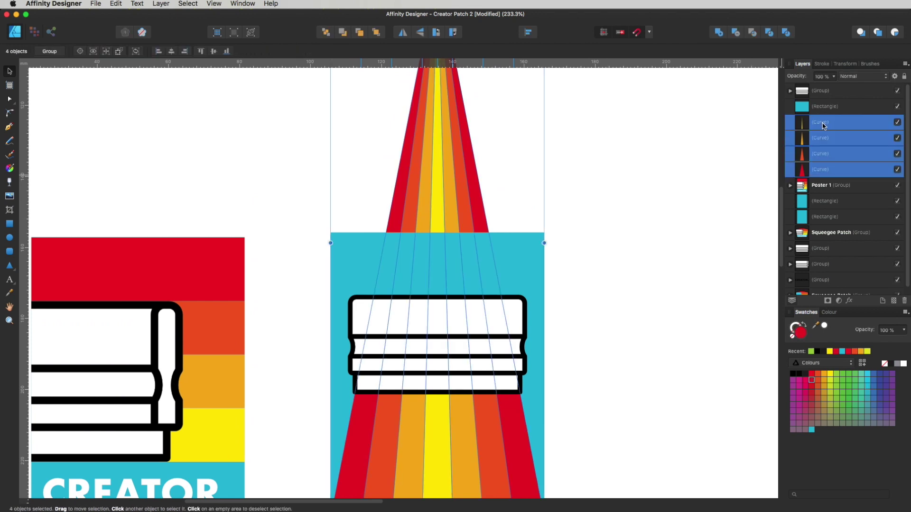
left_click(822, 124)
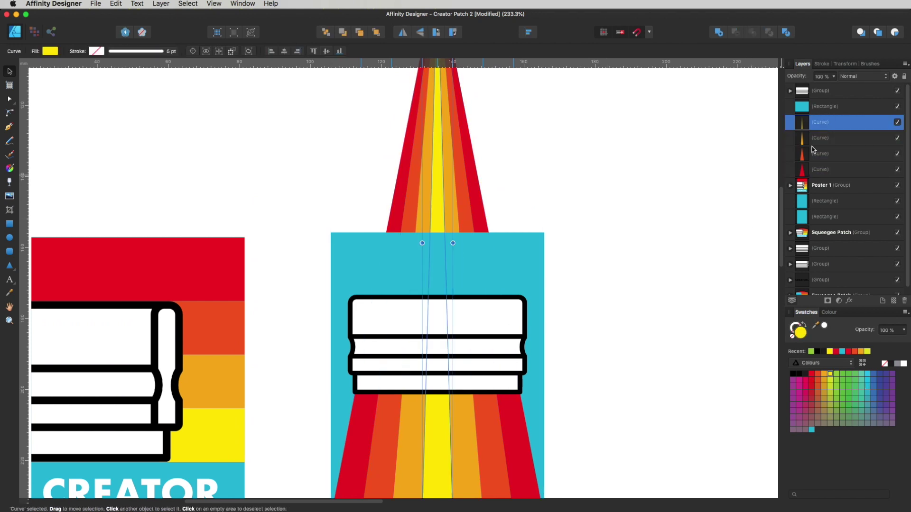
left_click(529, 244)
left_click(546, 410)
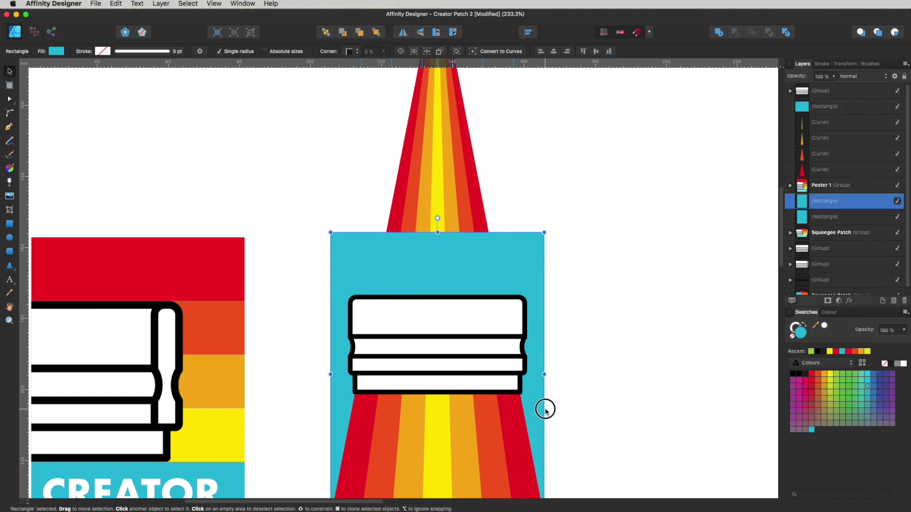
left_click_drag(826, 203, 793, 92)
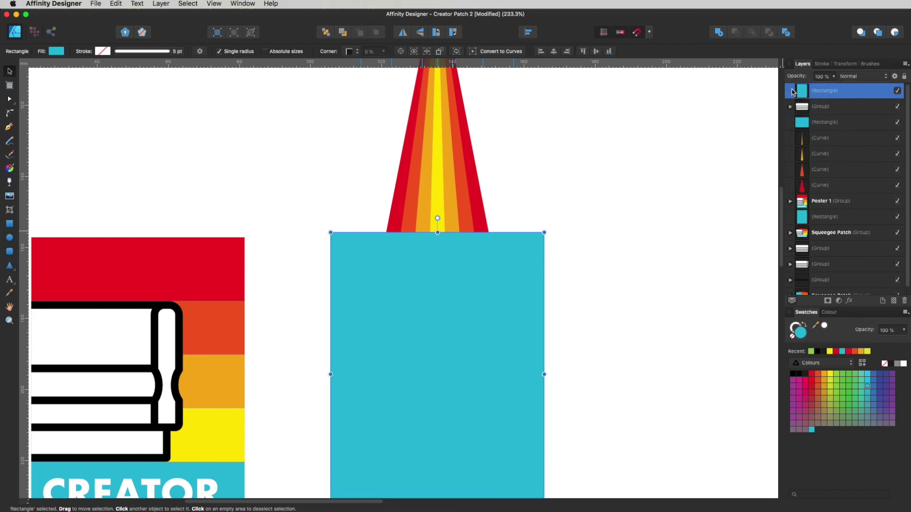
- Clip the squeegee group, the covering rectangle and the four triangle curves inside the full-size turquoise rectangle
left_click(826, 113)
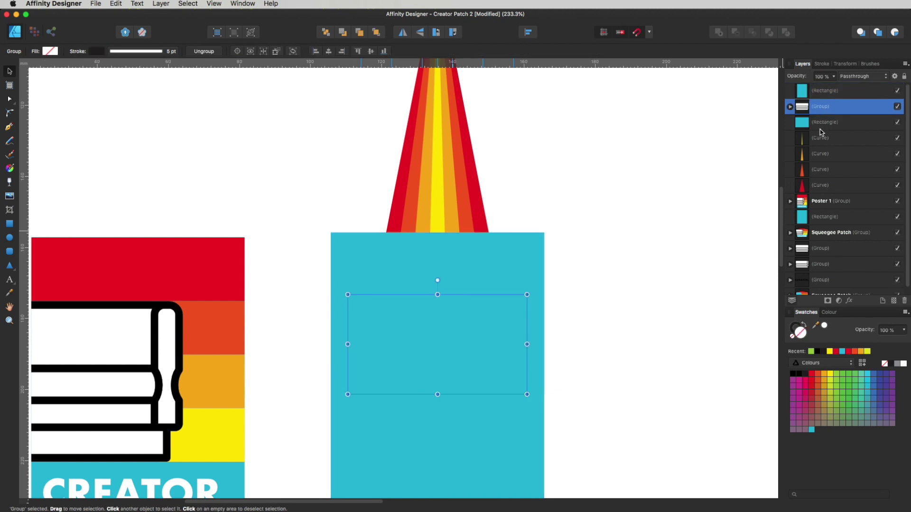
left_click(820, 187, "shift")
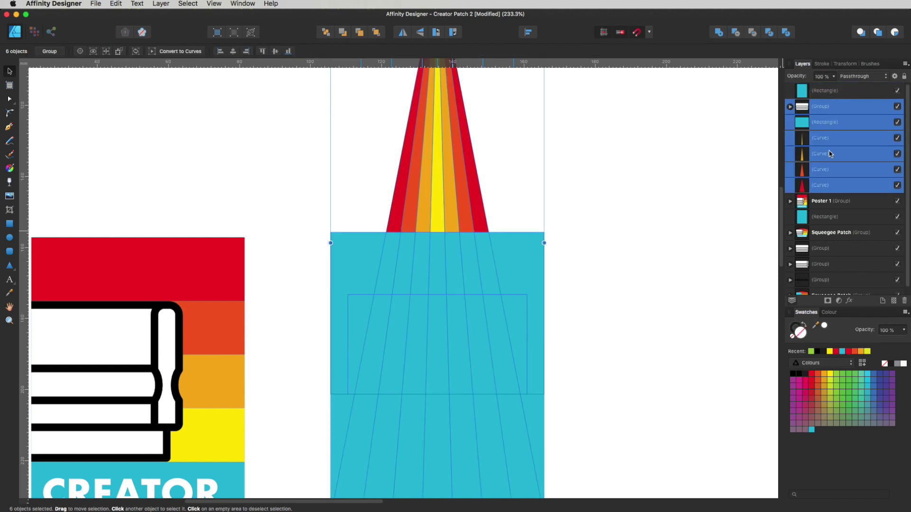
left_click_drag(820, 108, 815, 94)
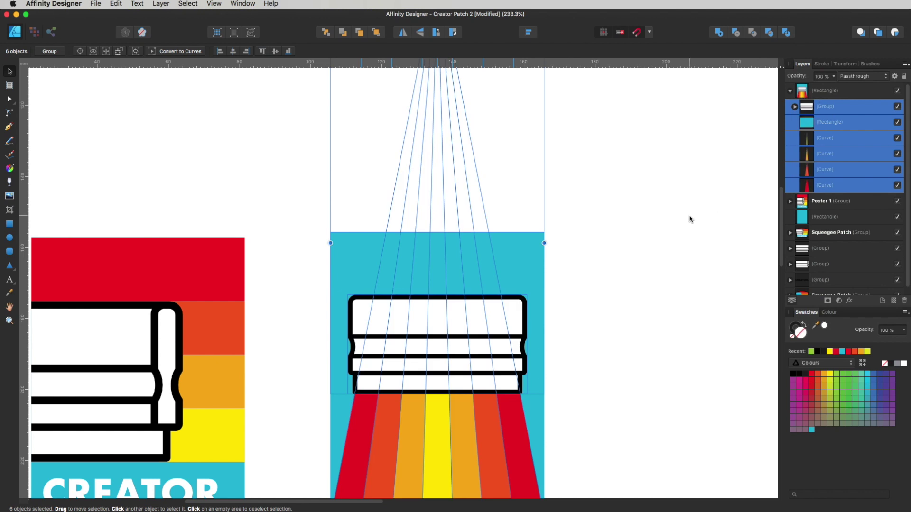
left_click(627, 279)
key("m")
scroll(621, 308, "down", 3)
scroll(621, 309, "left", 1)
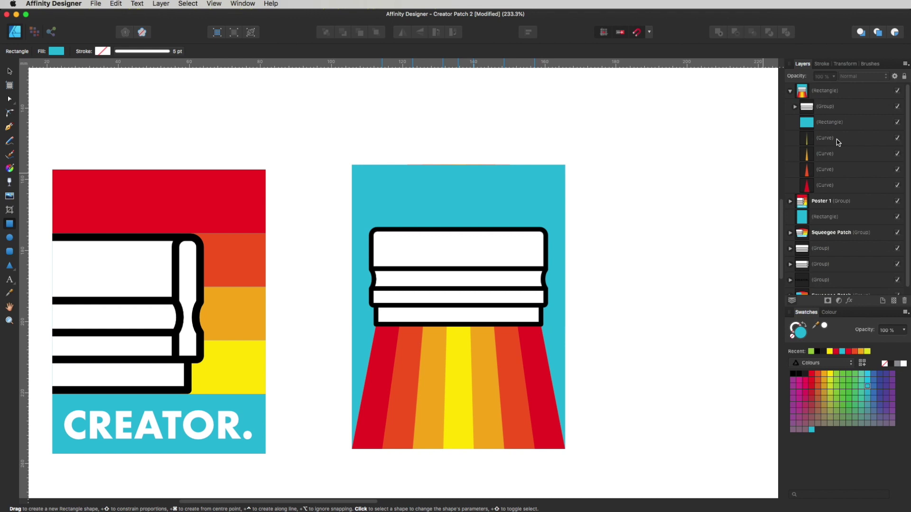
- Rename the clipping rectangle layer as Poster 2 and deselect it
left_click(826, 107)
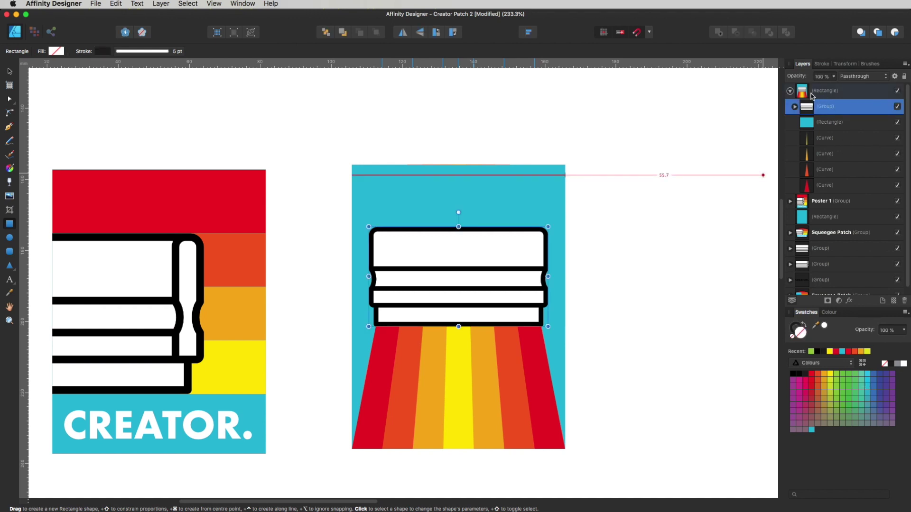
left_click(790, 91)
left_click(790, 90)
double_click(813, 90)
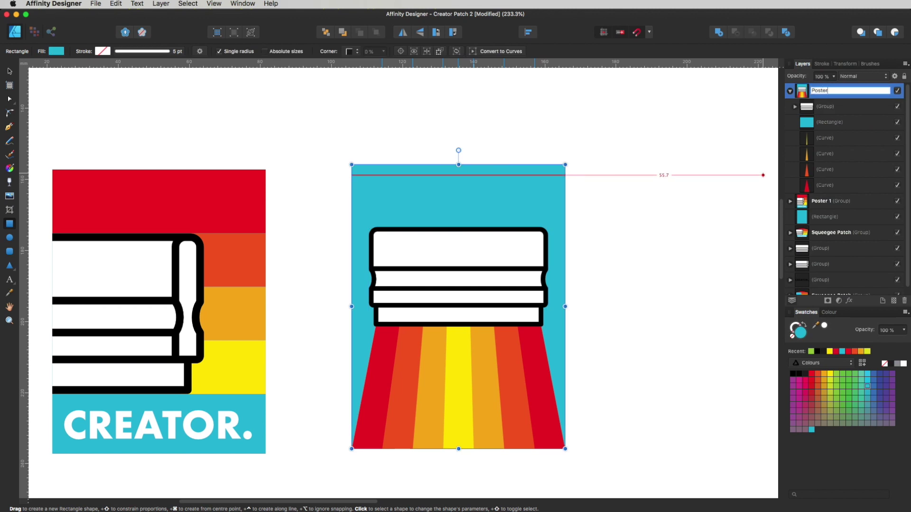
type("Poster 2")
key("Return")
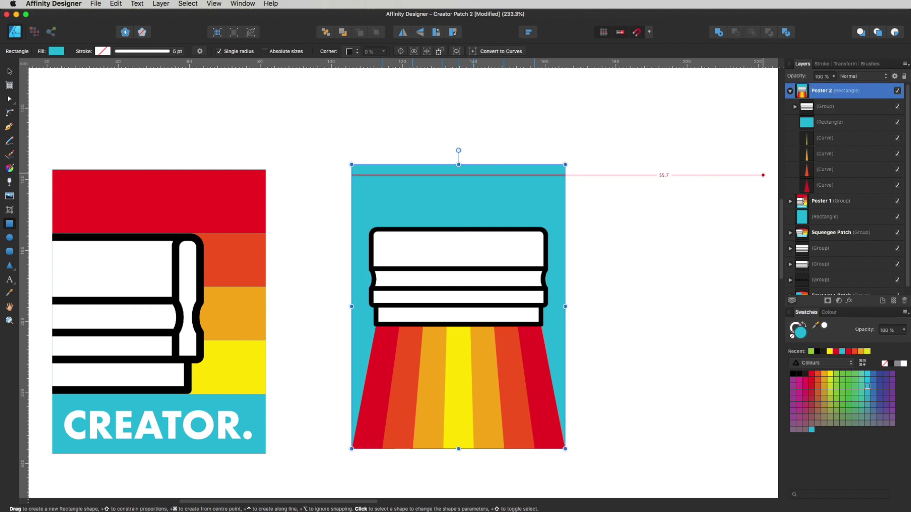
left_click(624, 207)
key("v")
- Copy the black CREATOR. wordmark from the patch elements onto the turquoise poster above the squeegee, and bring the copy to the front
left_click(227, 435)
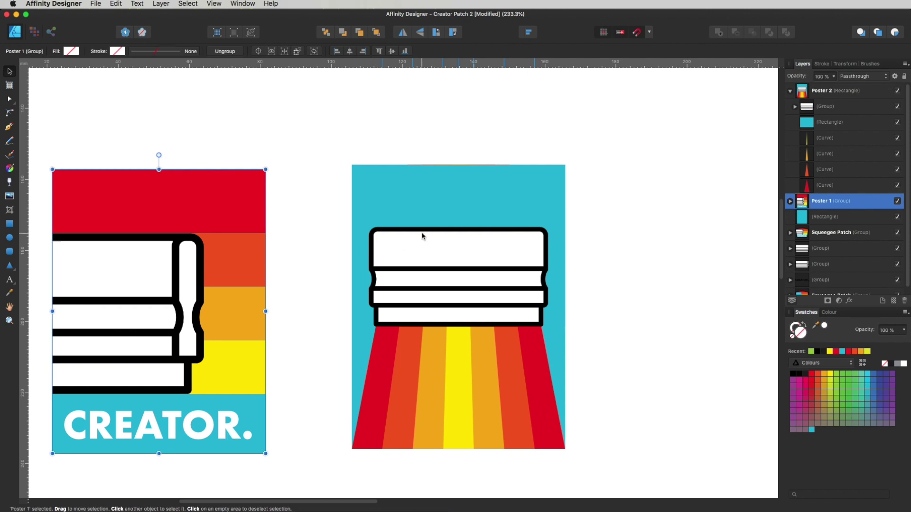
scroll(520, 278, "down", 3)
scroll(568, 248, "up", 2)
scroll(633, 171, "up", 3)
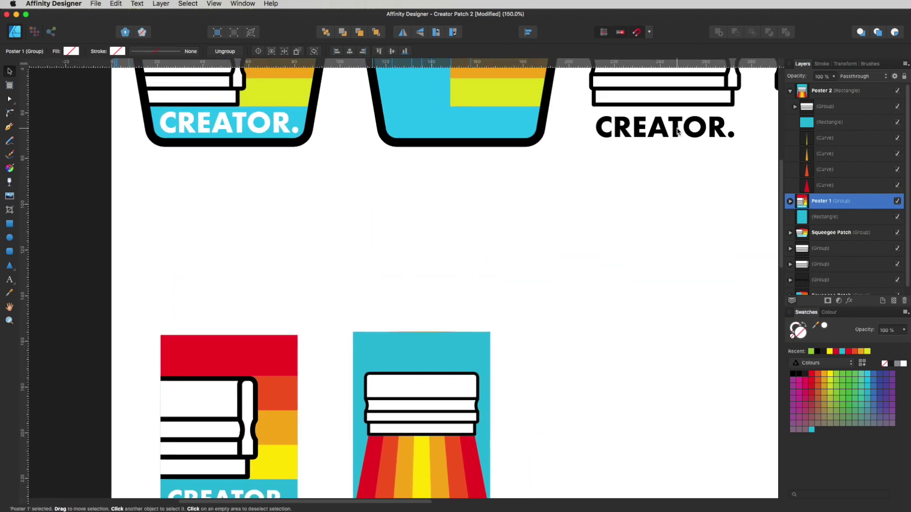
left_click(678, 131)
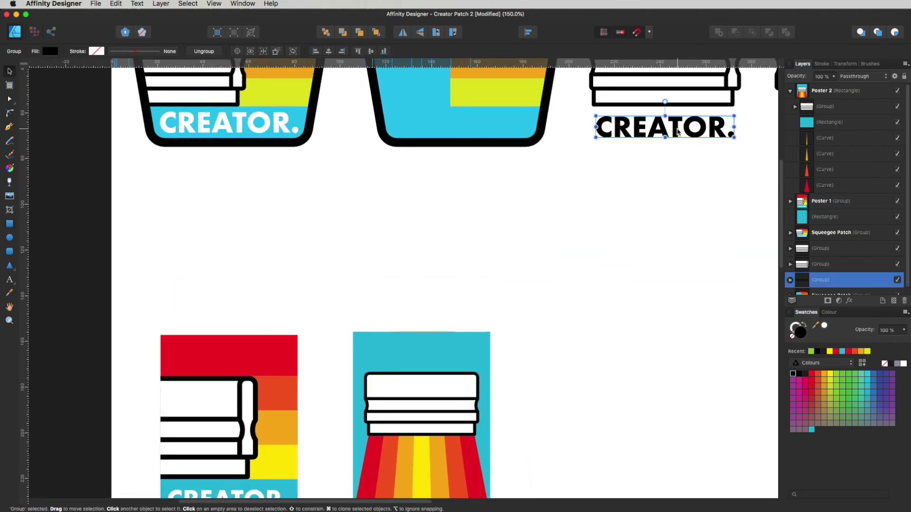
mouse_move(677, 132)
left_mouse_down()
mouse_move(576, 307)
mouse_move(522, 351)
mouse_move(449, 357)
left_mouse_up()
key("super+shift+bracketright")
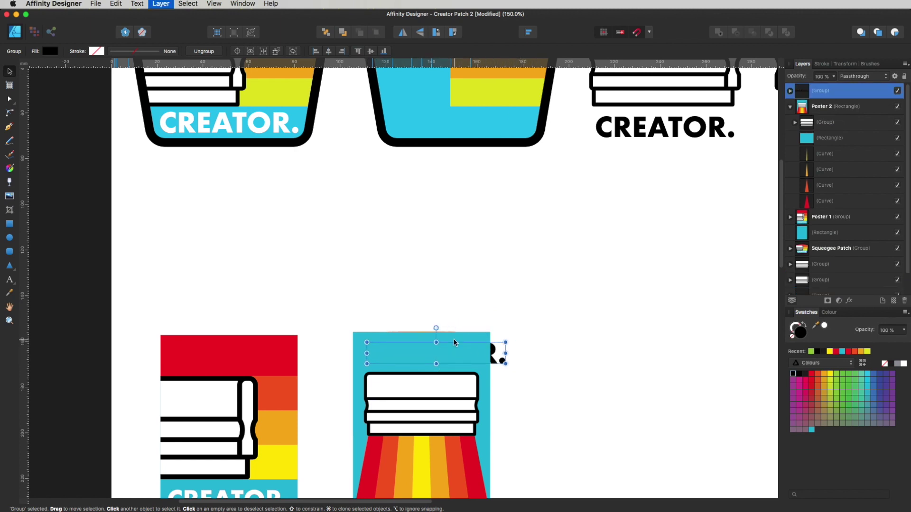
- Scale the copied CREATOR. wordmark proportionally to match the squeegee's width
left_click_drag(505, 343, 482, 346)
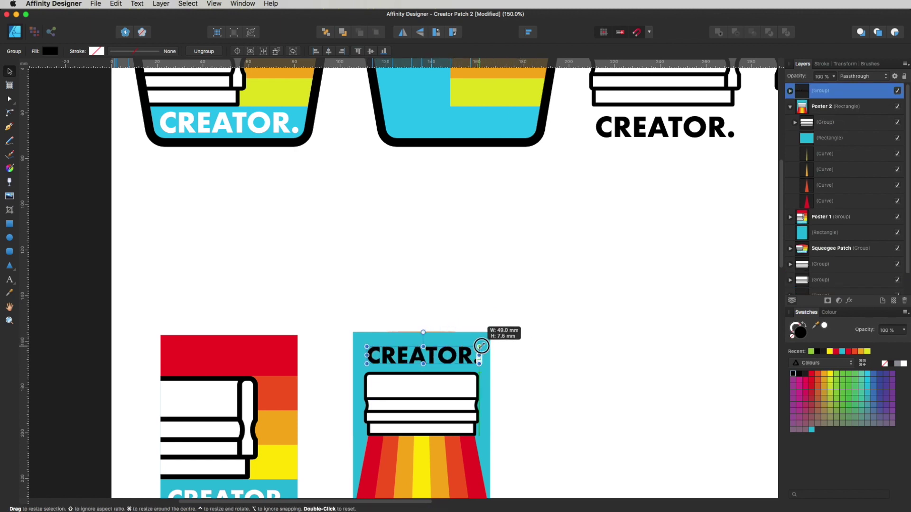
scroll(433, 383, "up", 3)
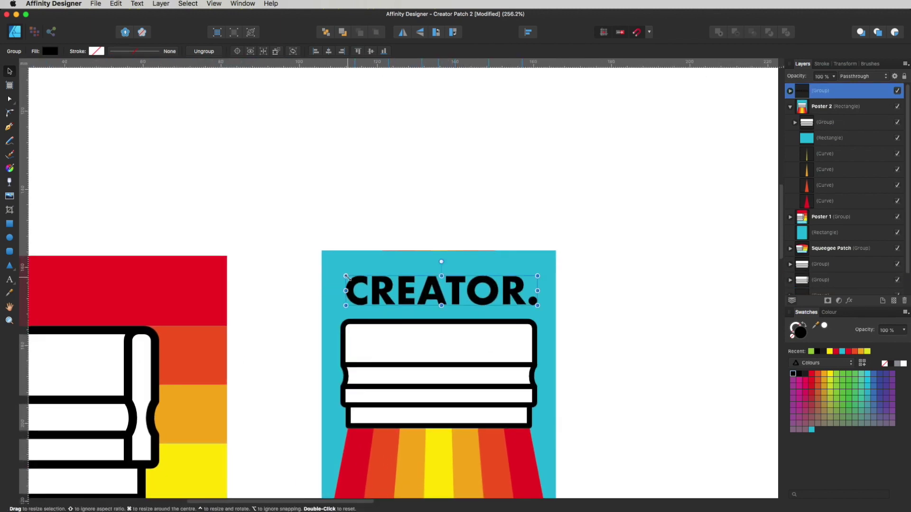
left_click_drag(346, 276, 340, 274)
left_click(402, 239)
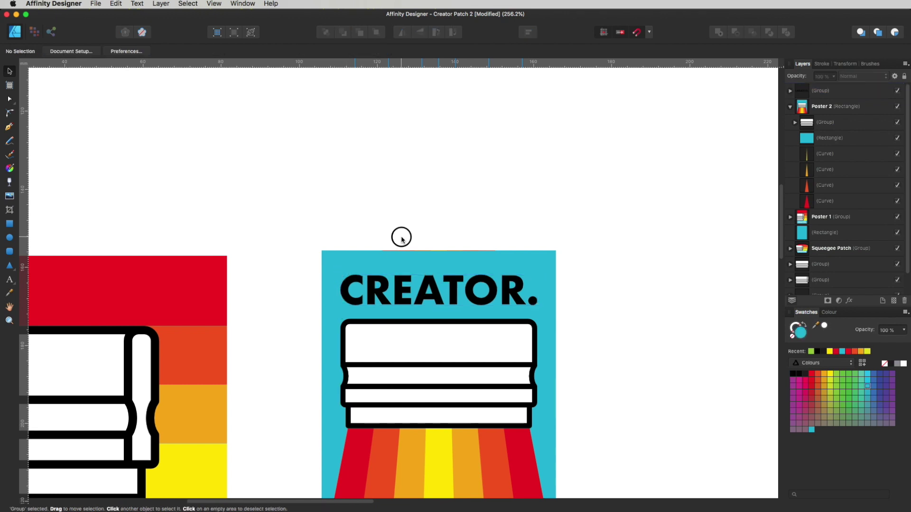
- Fill the copied CREATOR. wordmark on the turquoise Poster 2 with white and deselect it
left_click(481, 284)
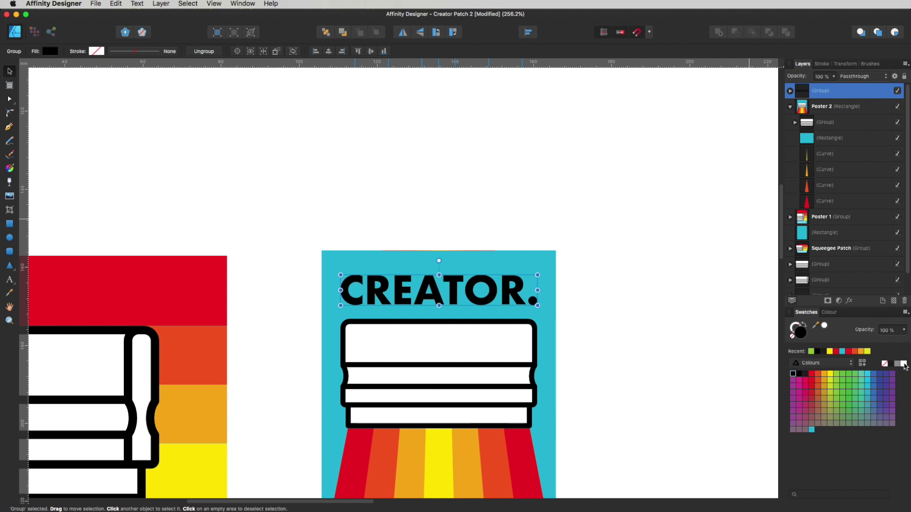
left_click(904, 364)
left_click(614, 325)
scroll(520, 341, "down", 3)
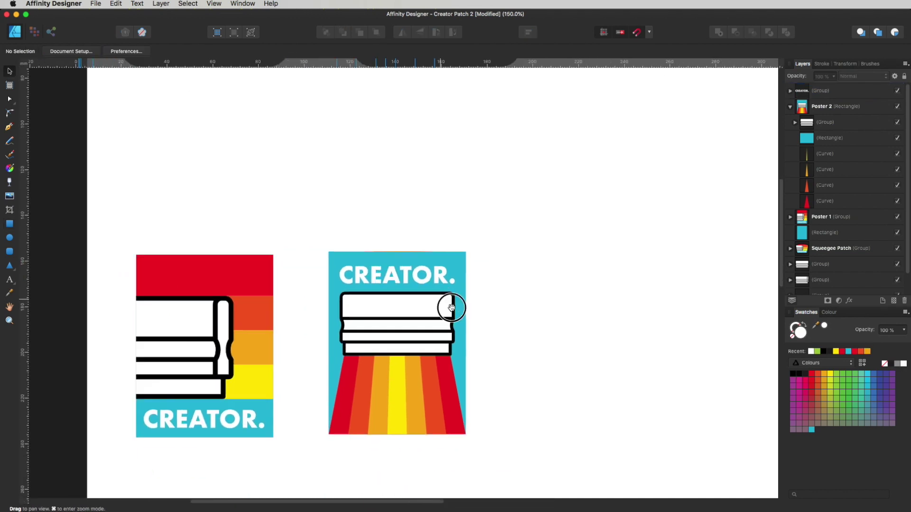
left_click_drag(451, 307, 440, 308)
key("m")
left_click_drag(493, 230, 484, 257)
key("v")
key("Delete")
key("Delete")
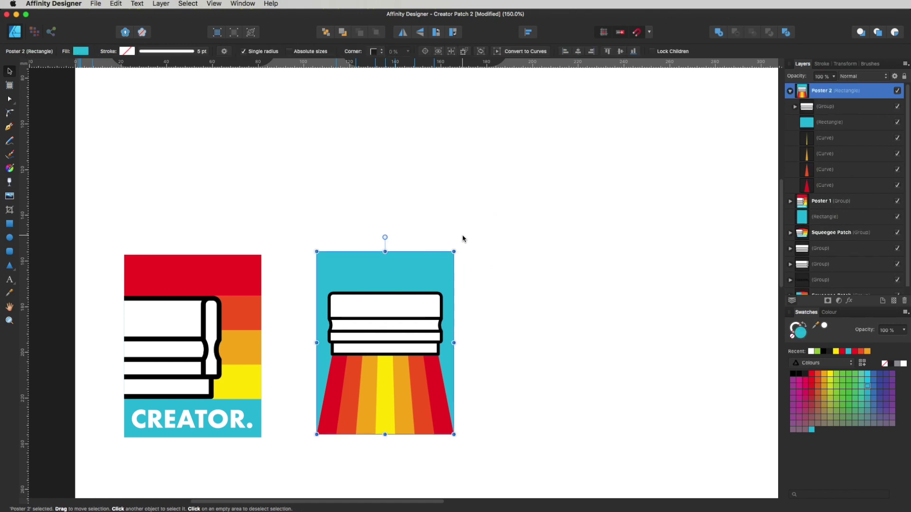
key("super+z")
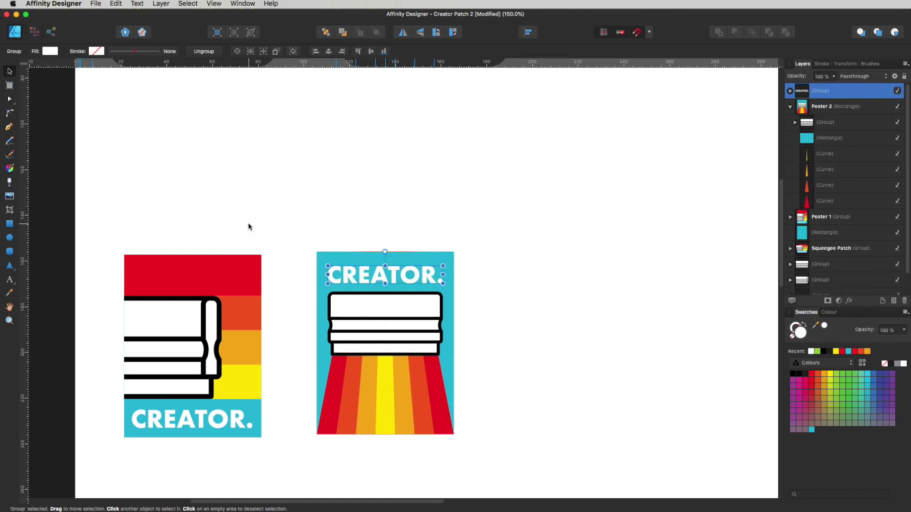
- Group the white CREATOR. wordmark with the clipped Poster 2 rectangle and name the group Poster 2
left_click(287, 222)
left_click_drag(287, 213, 554, 489)
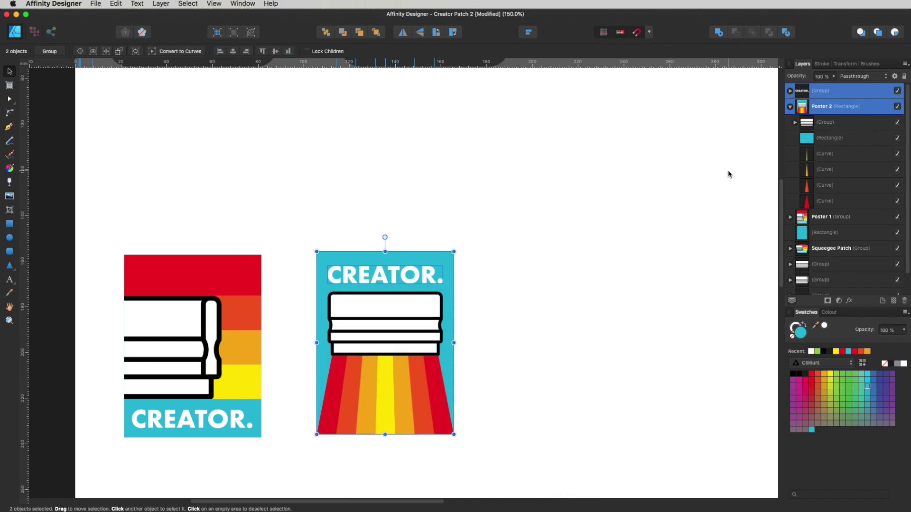
key("super+g")
double_click(820, 90)
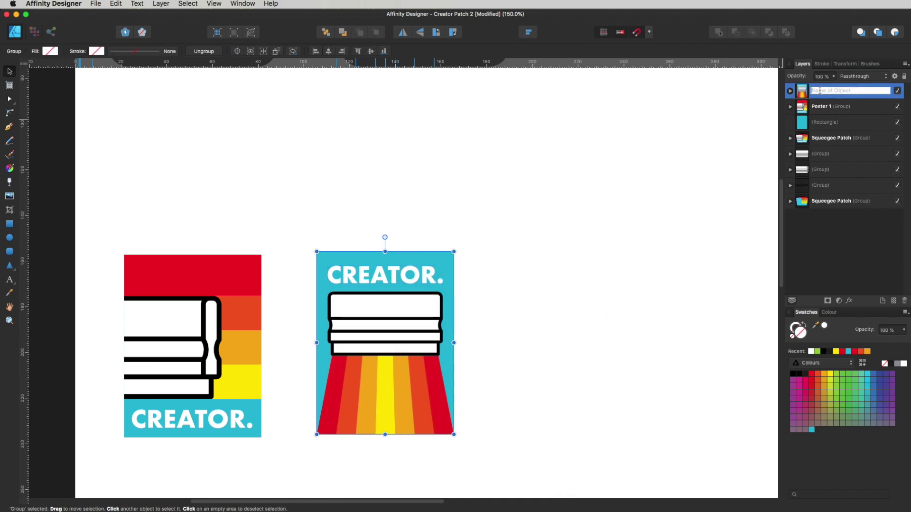
type("Poster 2")
key("Return")
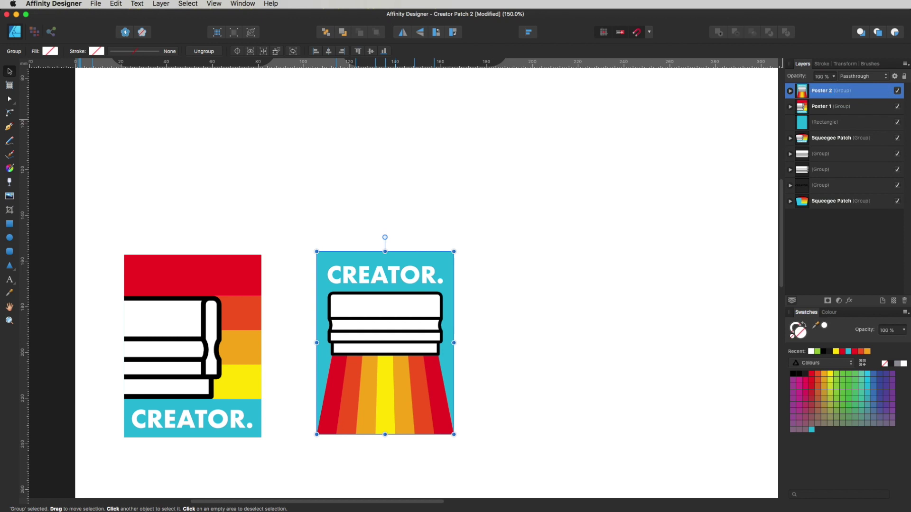
left_click(791, 91)
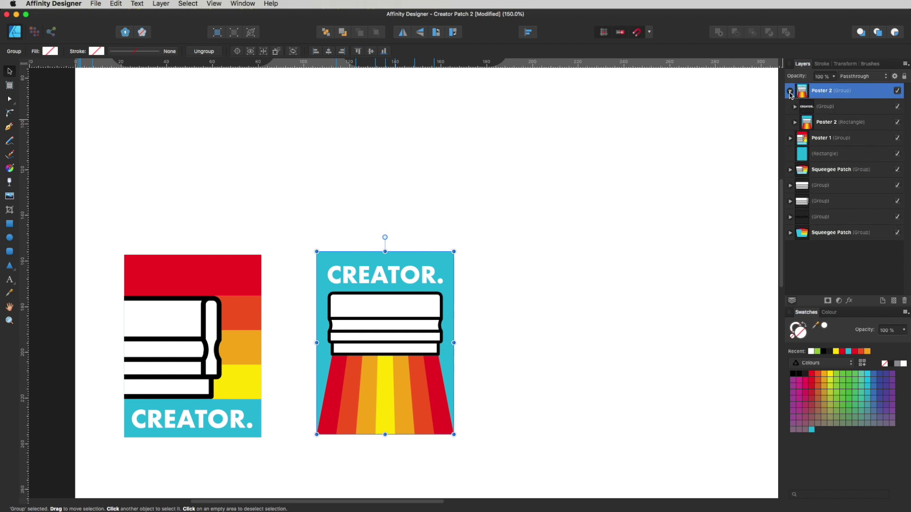
left_click(790, 92)
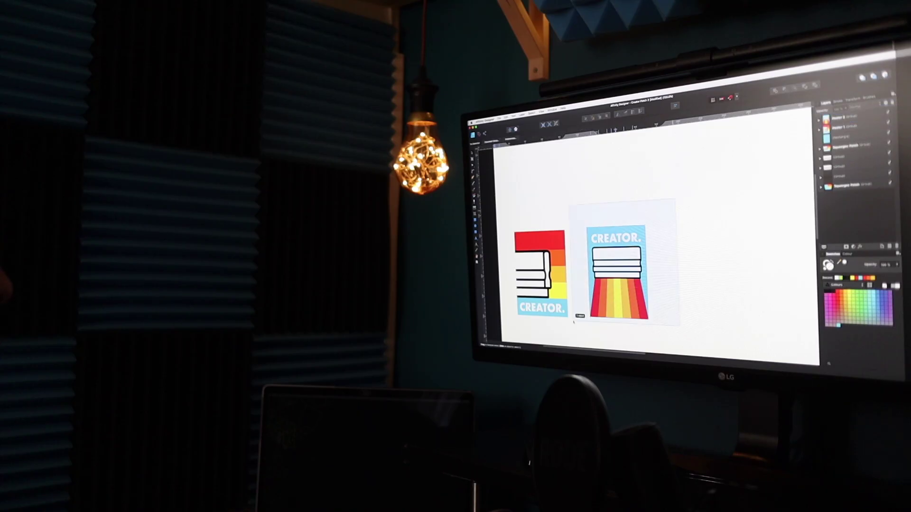
- Move the Poster 2 group closer to Poster 1 and deselect it
left_click_drag(573, 322, 573, 329)
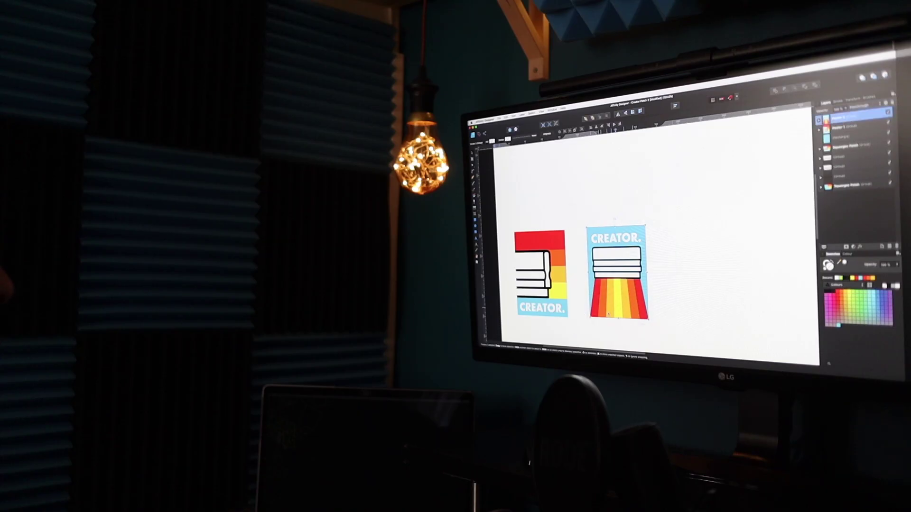
left_click_drag(618, 285, 605, 286)
left_click(641, 307)
scroll(641, 307, "down", 3)
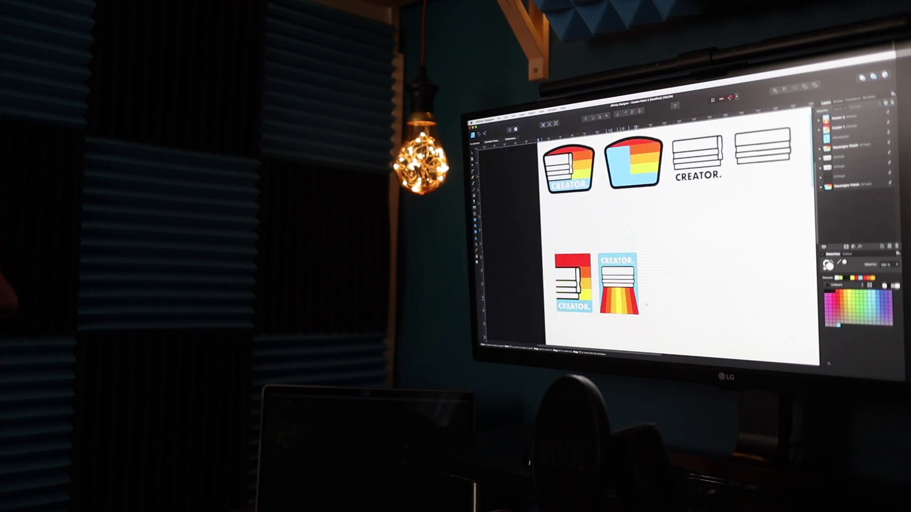
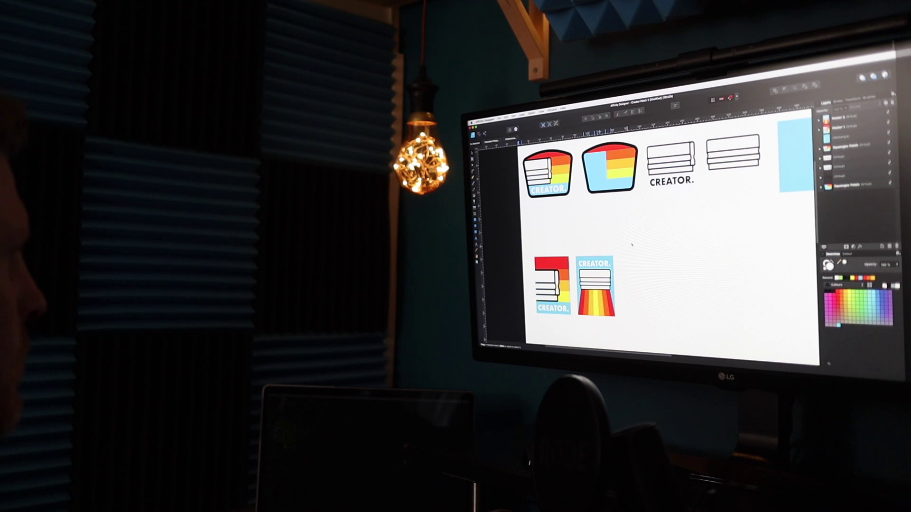
- Duplicate the Poster 2 group into the empty space beside it and name the copy Poster 3
left_click(589, 309)
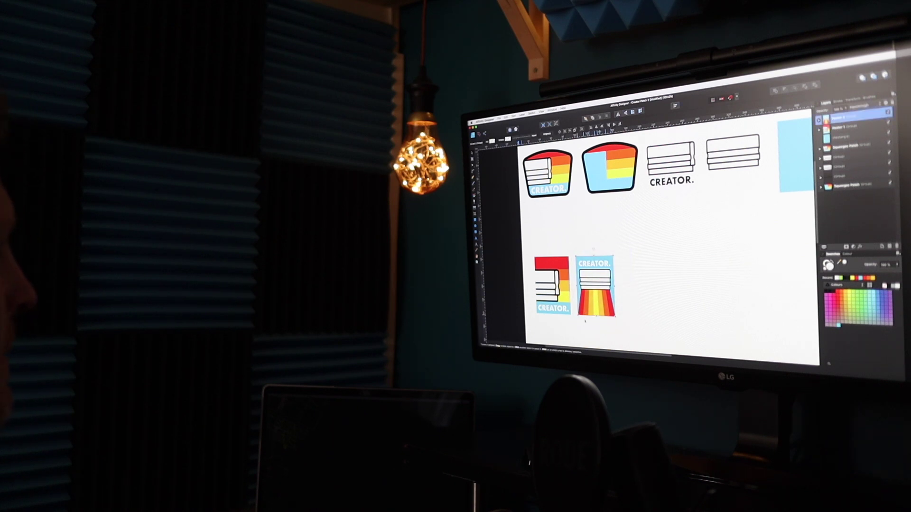
left_click_drag(588, 310, 666, 289)
left_click(685, 287)
scroll(643, 269, "up", 5)
left_click(645, 280)
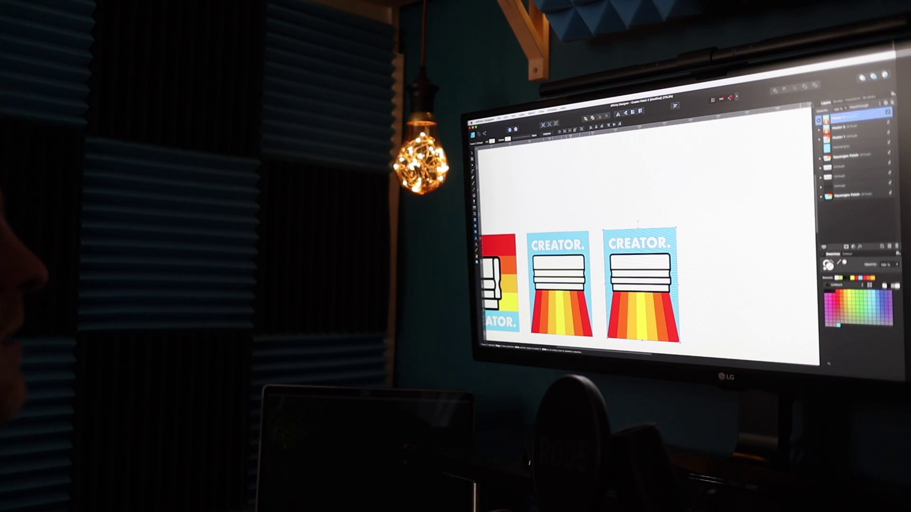
- Rename the clipping rectangle inside the Poster 3 group as Layer and deselect it
left_click(819, 120)
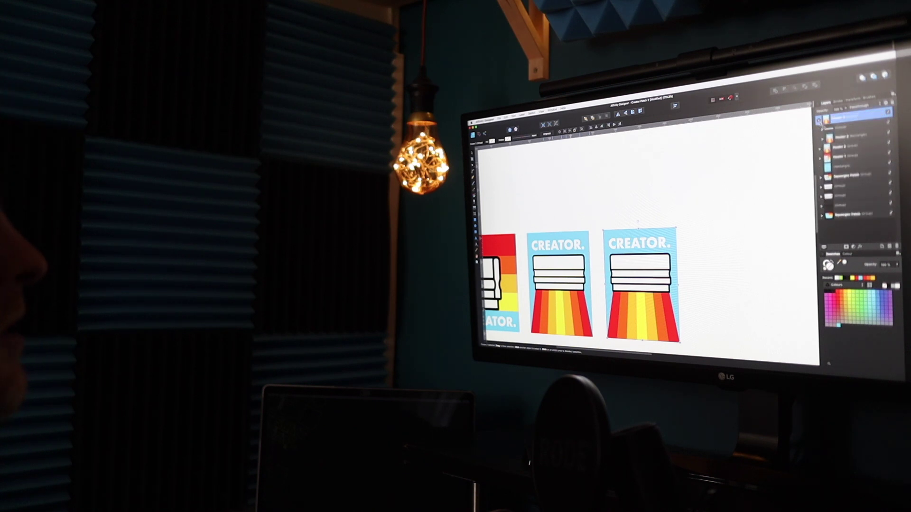
left_click(851, 135)
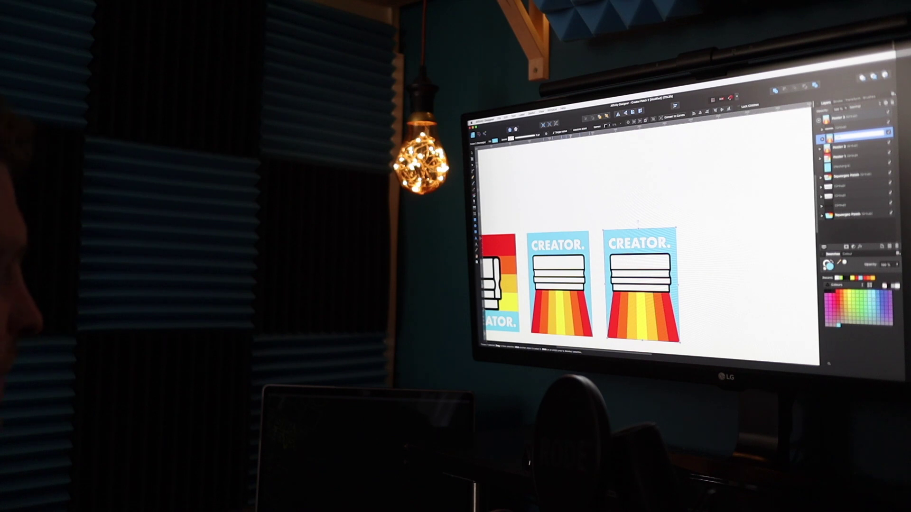
left_click(722, 173)
scroll(716, 196, "down", 2)
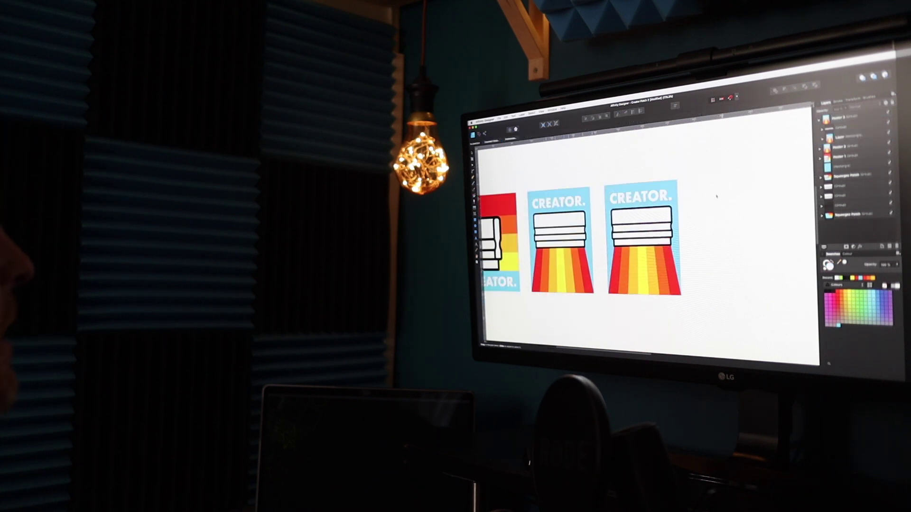
key("m")
key("v")
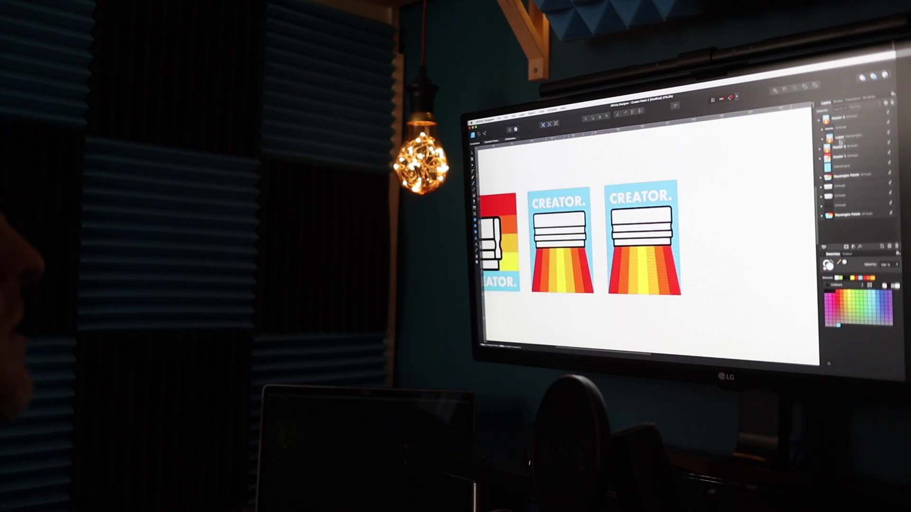
- Enlarge the squeegee group inside Poster 3 proportionally so it nearly fills the poster's width
left_click(822, 139)
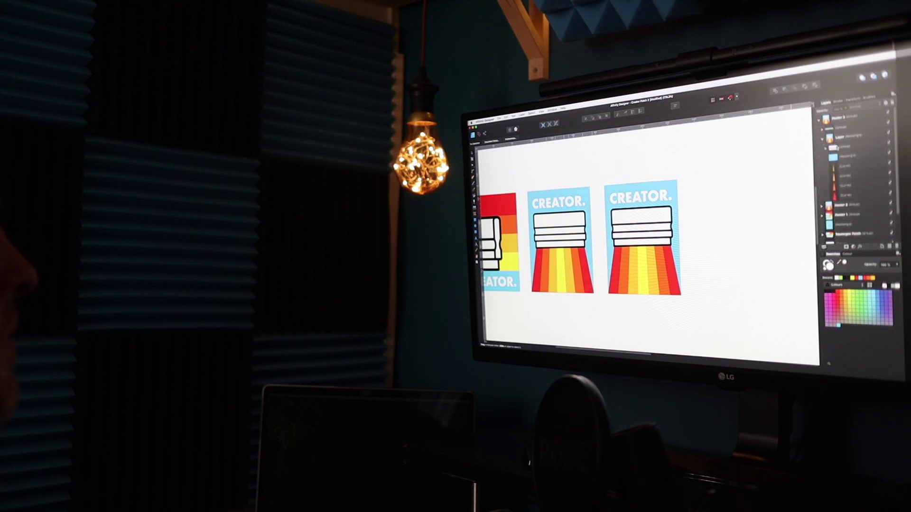
left_click(836, 146)
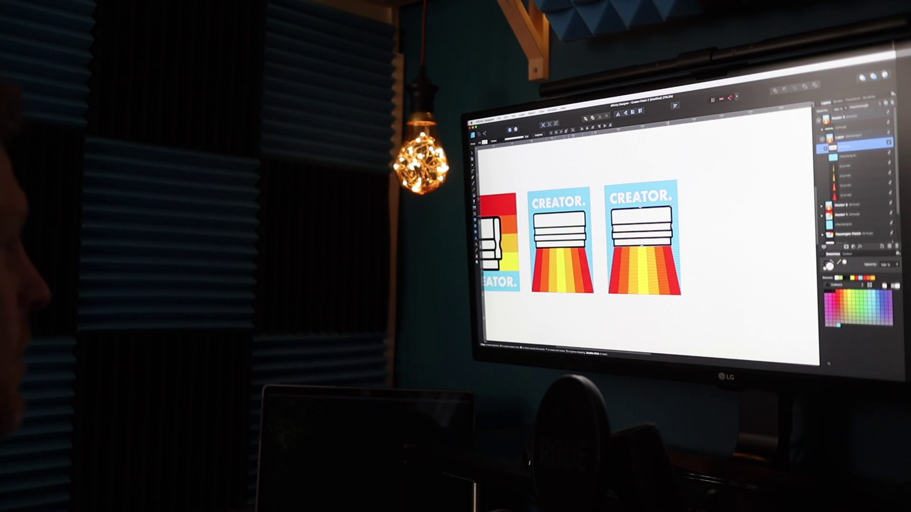
left_click_drag(672, 207, 666, 213)
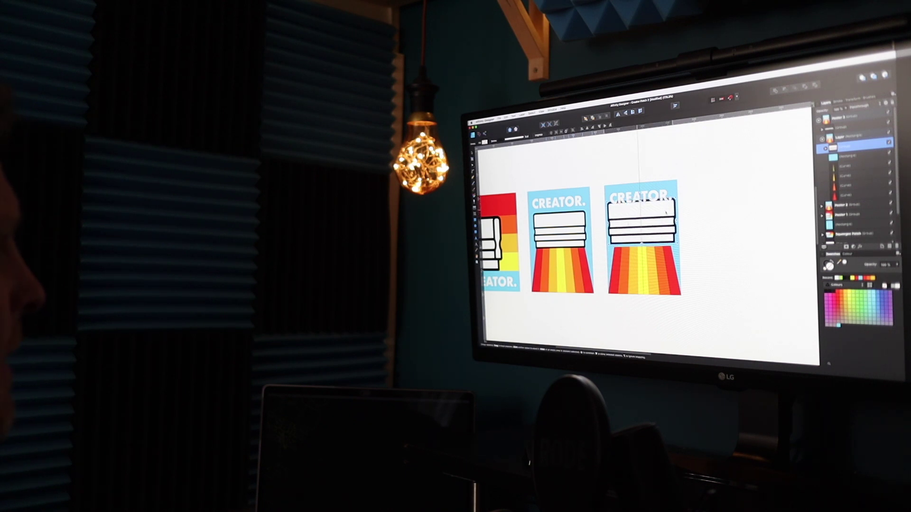
- Move Poster 3's CREATOR. wordmark up above the enlarged squeegee and shorten the turquoise covering rectangle to the squeegee's lower edge
key("super+bracketright")
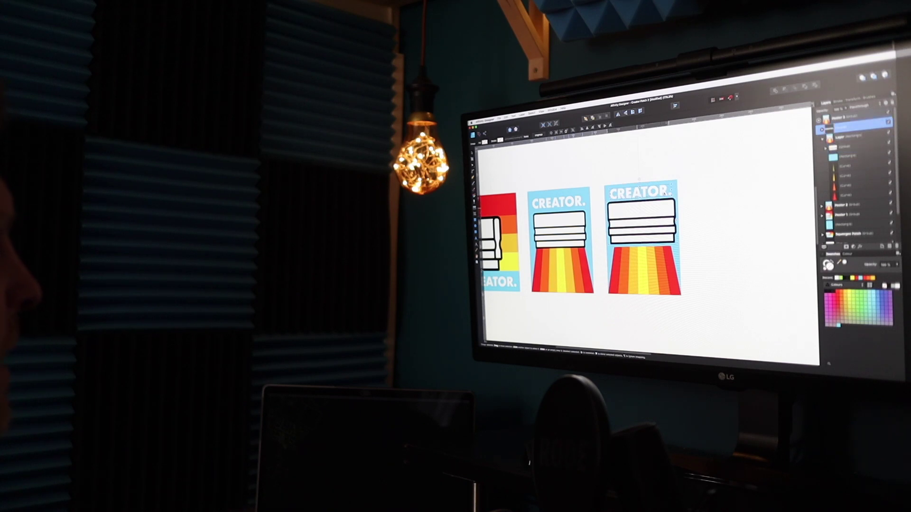
left_click(731, 226)
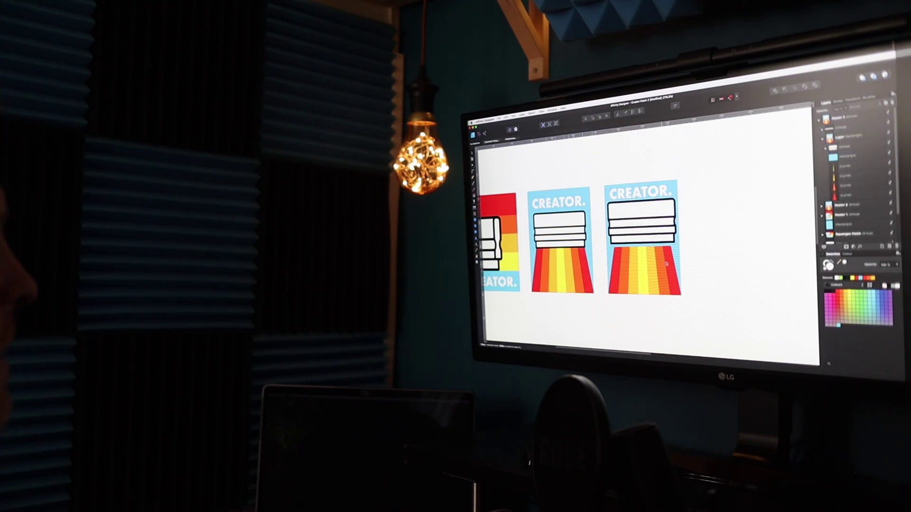
left_click(857, 156)
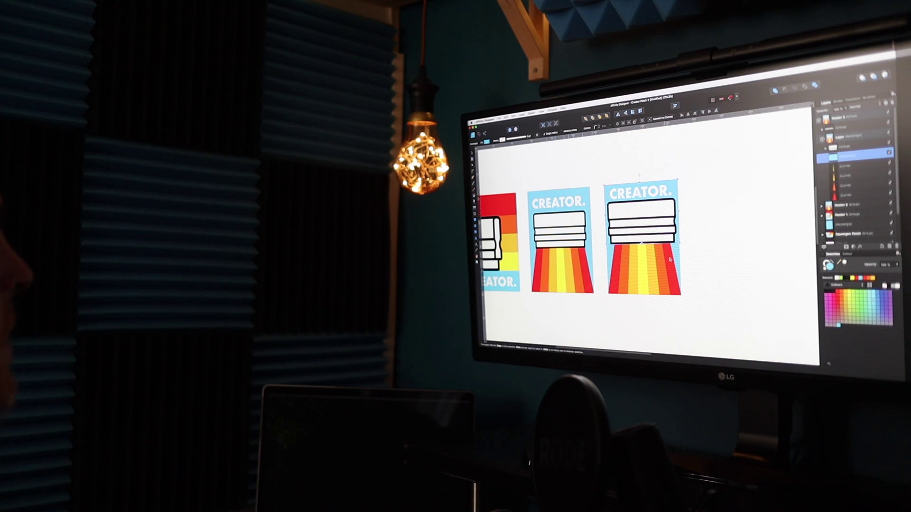
- Select the four triangle curves in Poster 3 and widen them evenly about their centre beyond the poster's sides
left_click(671, 259)
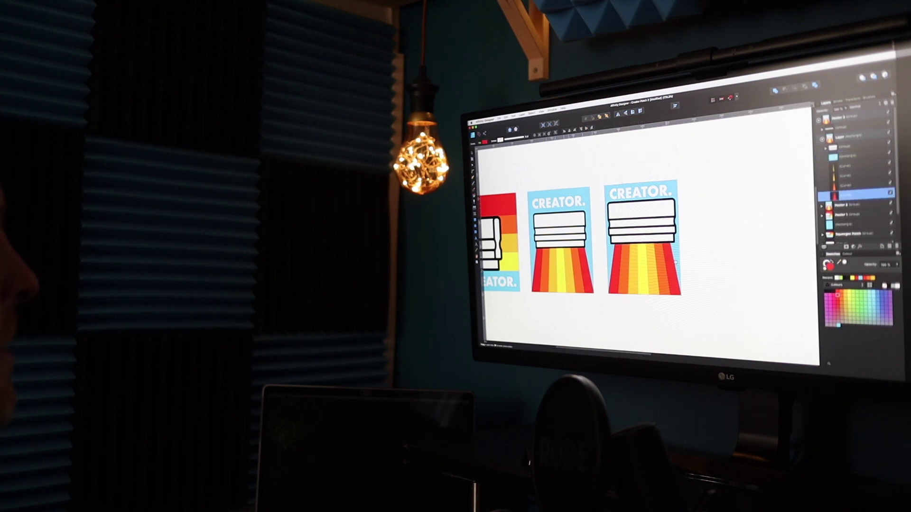
scroll(670, 259, "down", 5)
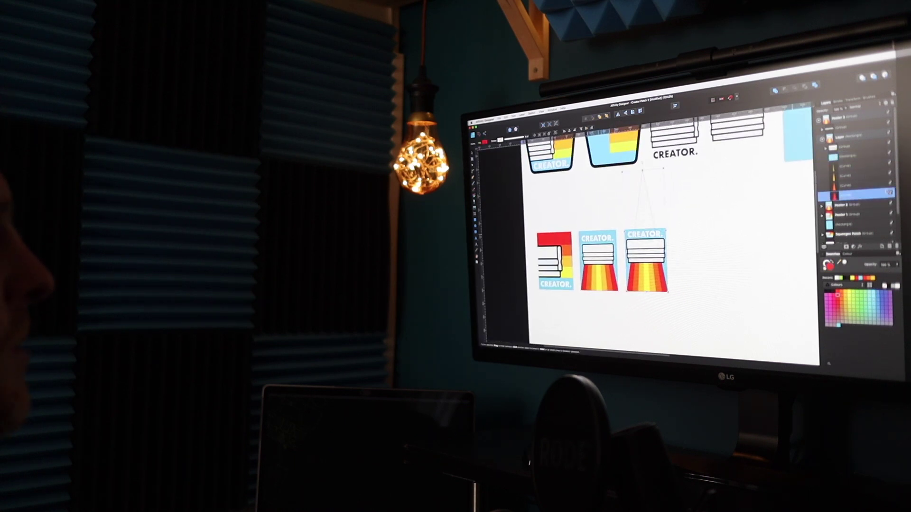
left_click(850, 167)
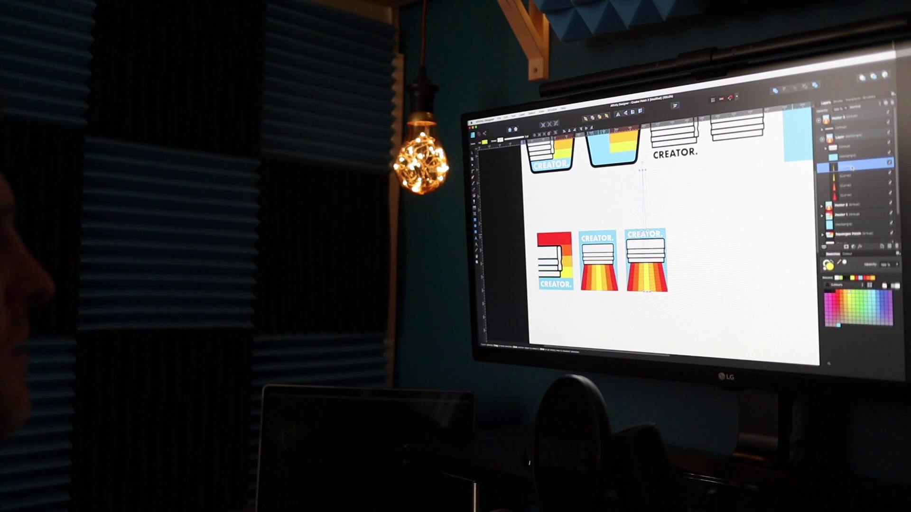
left_click(853, 194, "shift")
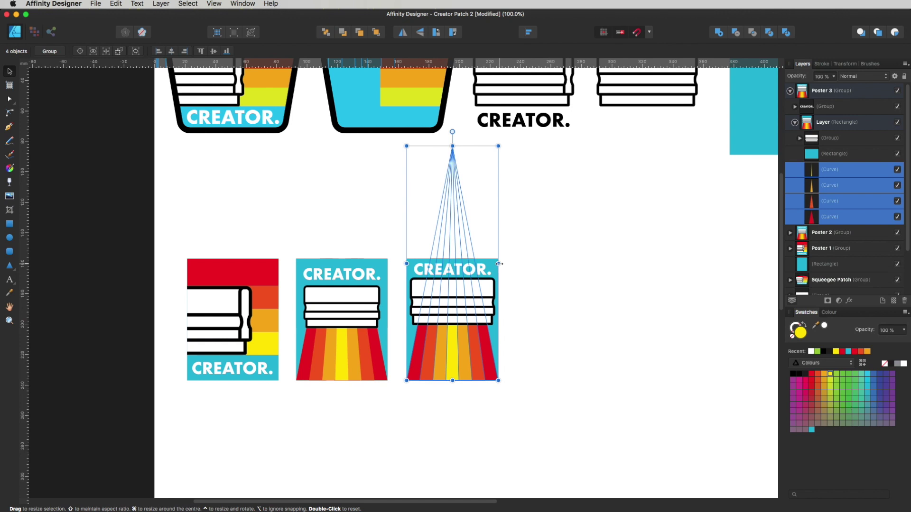
left_click_drag(499, 264, 534, 260)
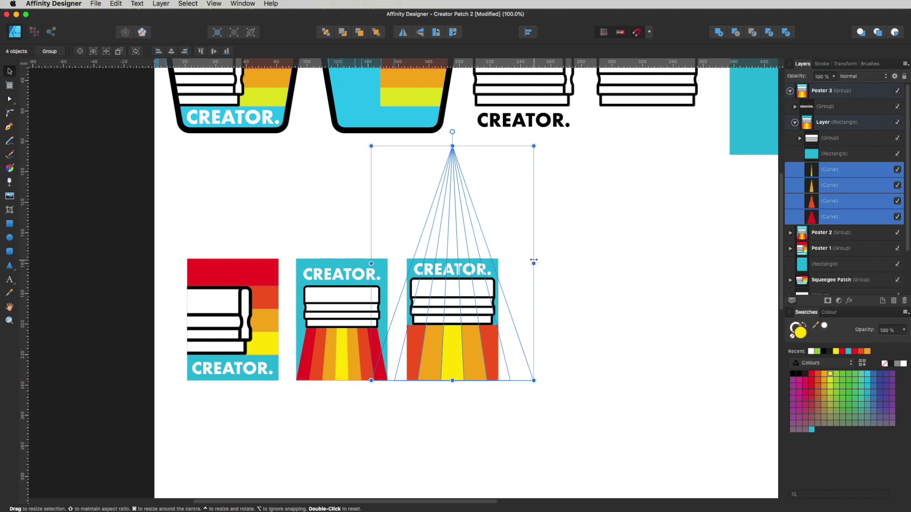
- Lower the apex of Poster 3's four triangle curves to the CREATOR. wordmark's height, keeping their base in place, and deselect them
left_click_drag(453, 146, 453, 266)
key("super+2")
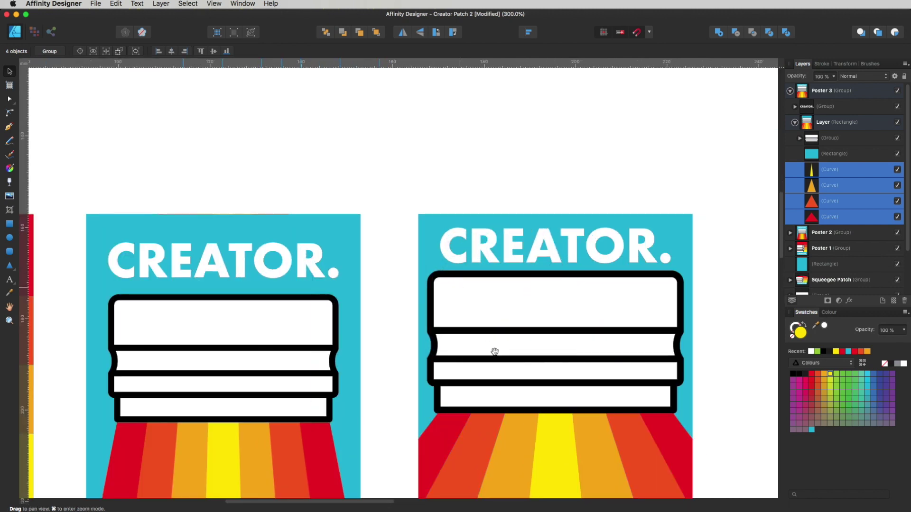
left_click_drag(494, 352, 334, 246)
mouse_move(396, 151)
left_mouse_down()
mouse_move(398, 143)
mouse_move(392, 151)
left_mouse_up()
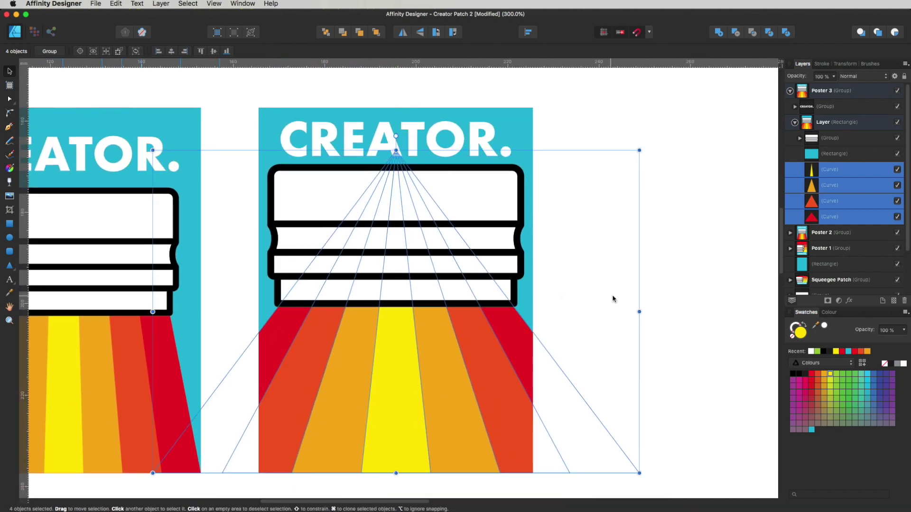
key("m")
key("super+d")
left_click(504, 319, "alt+super")
left_click(504, 319, "alt+super")
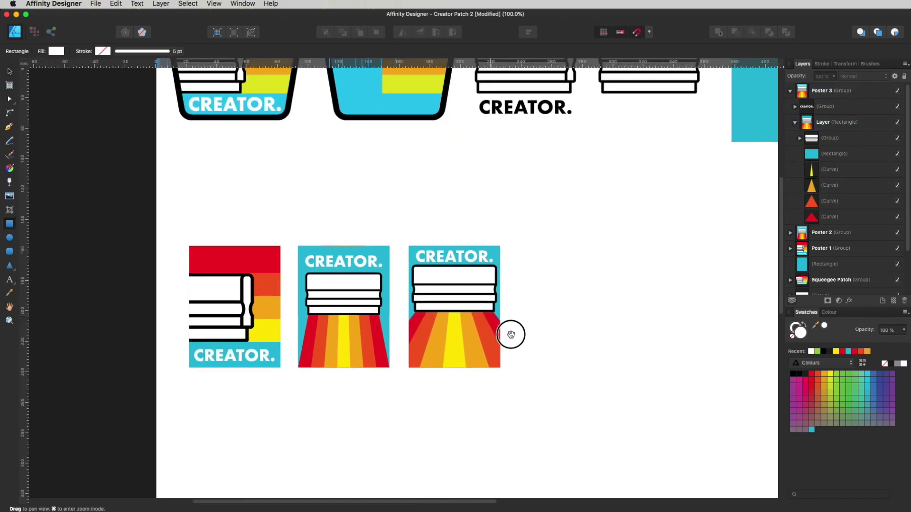
- Fill the narrow bottom rectangle of Poster 3's squeegee with the poster's turquoise and deselect it
key("v")
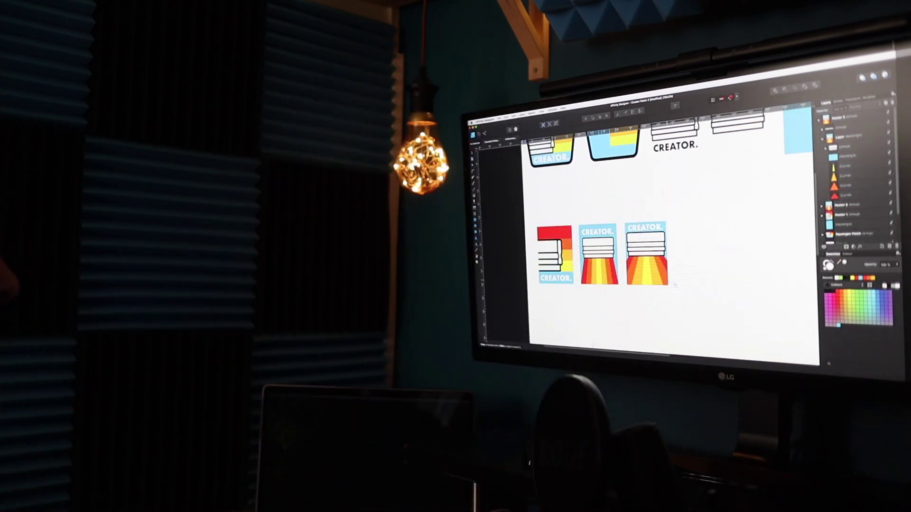
scroll(671, 284, "up", 3)
left_click_drag(661, 267, 654, 266)
scroll(638, 271, "up", 4)
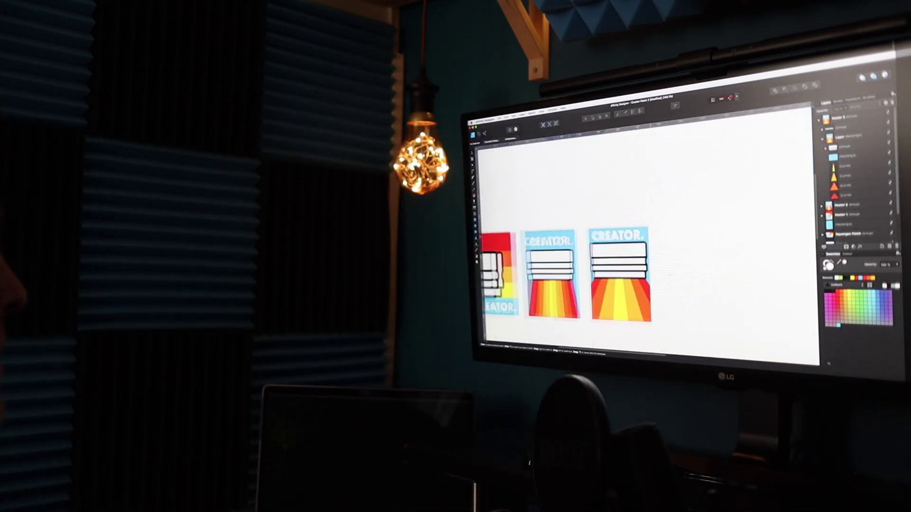
left_click(637, 284)
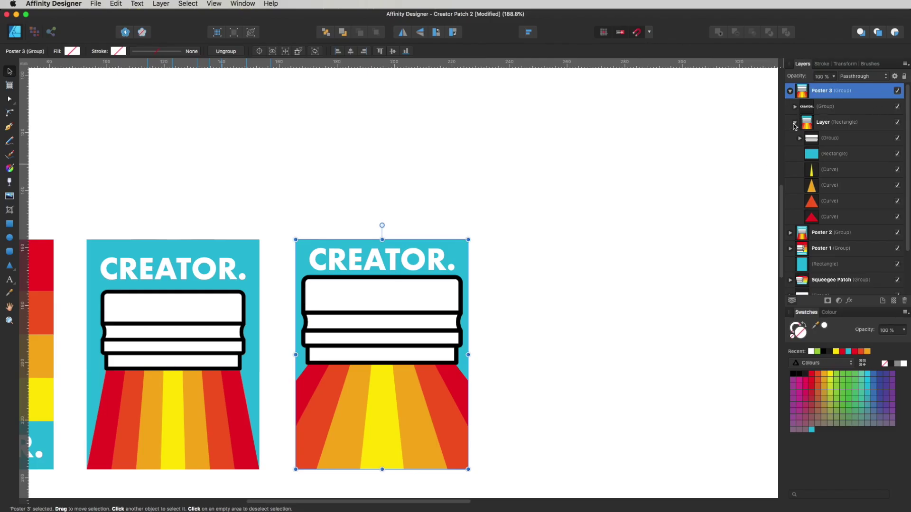
left_click(800, 138)
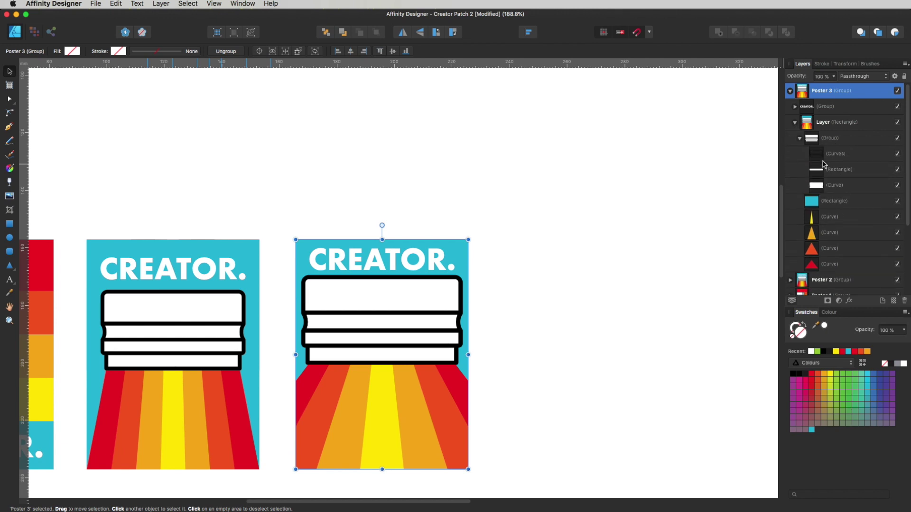
left_click(831, 172)
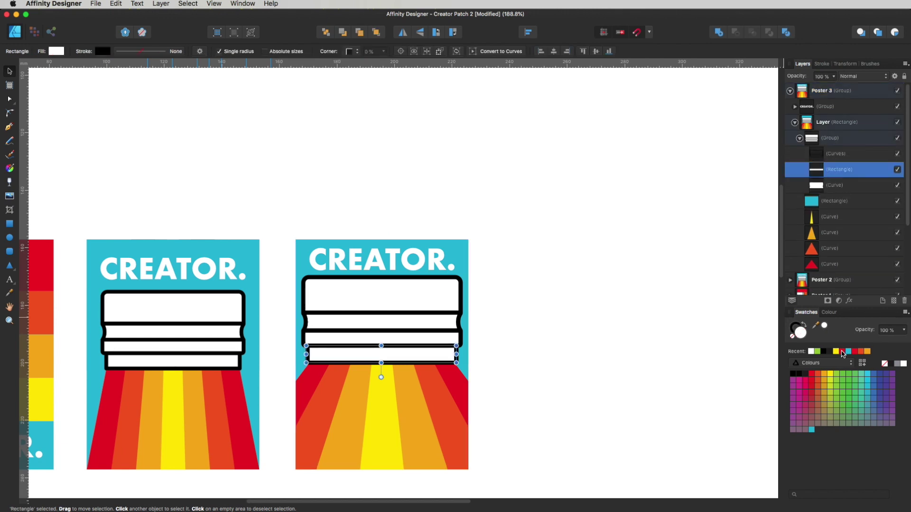
left_click(867, 386)
left_click(636, 357)
scroll(636, 357, "down", 3)
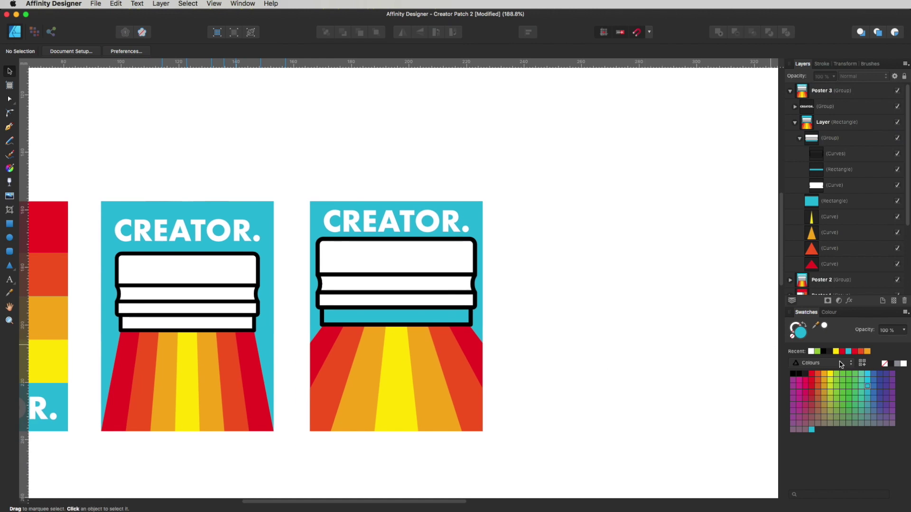
- Try a yellow fill on the bottom rectangle of Poster 3's squeegee, and undo it
left_click(846, 174)
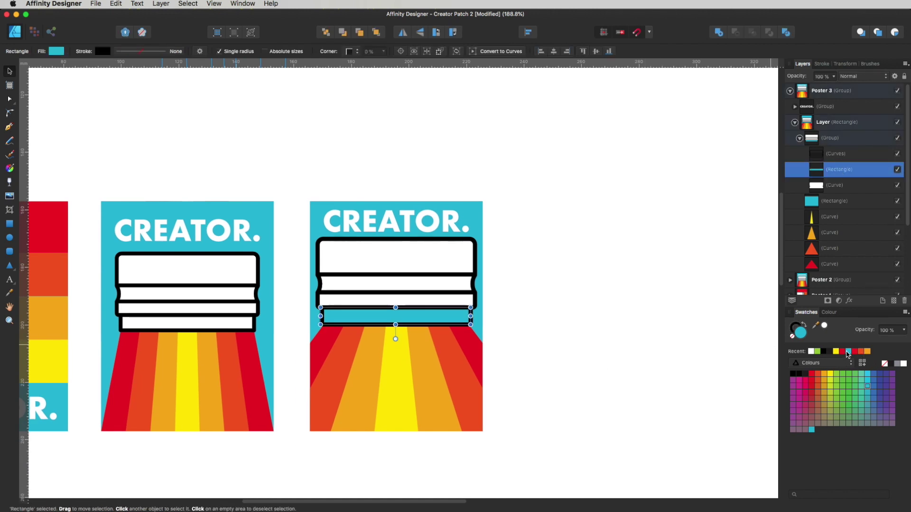
left_click(837, 352)
left_click(636, 366)
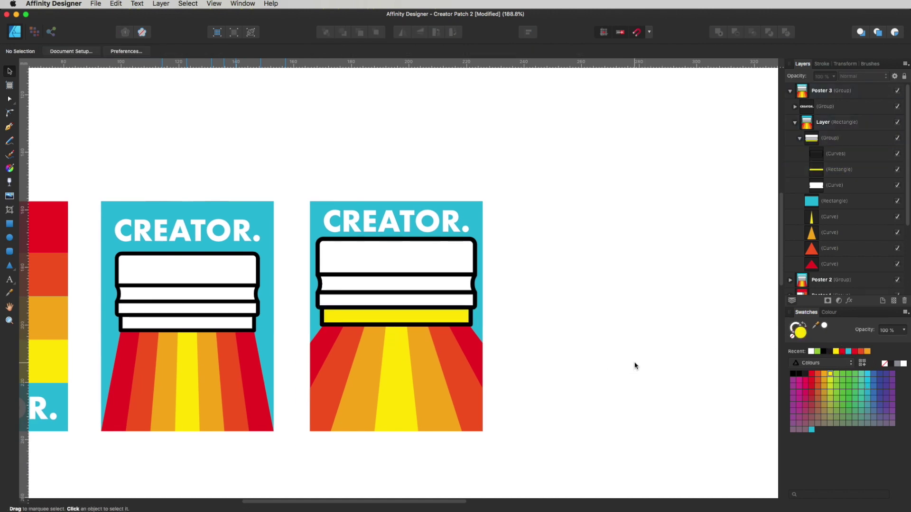
key("cmd+z")
left_click(590, 361)
key("cmd+z")
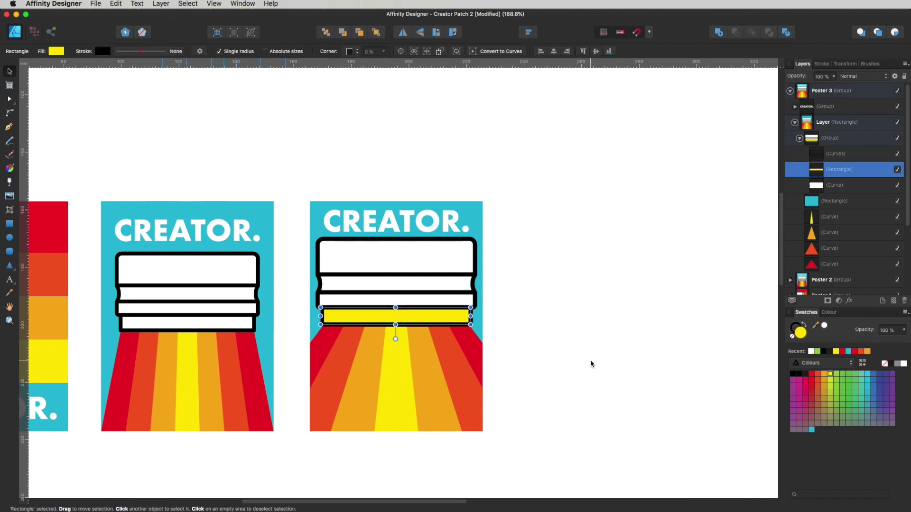
key("cmd+z")
left_click(590, 360)
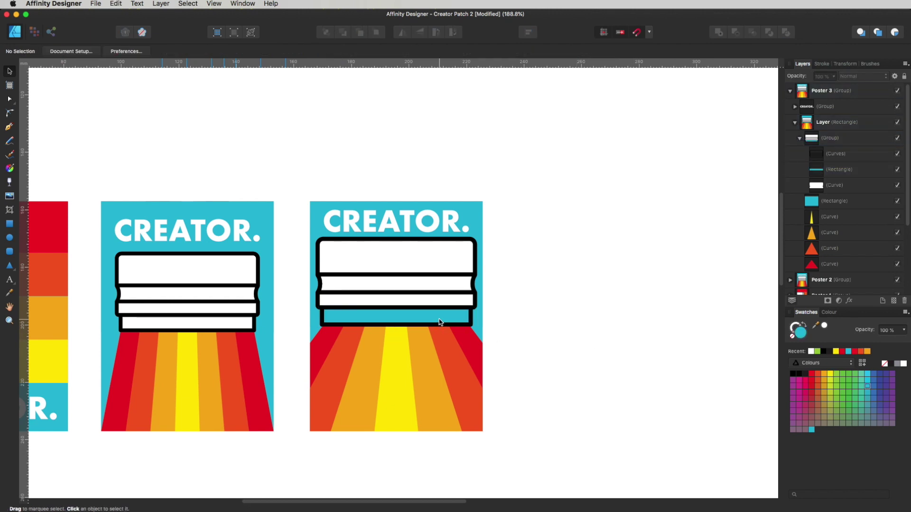
- Place a copy of the blank turquoise poster rectangle in the poster row beside Poster 3, and deselect it
key("cmd+1")
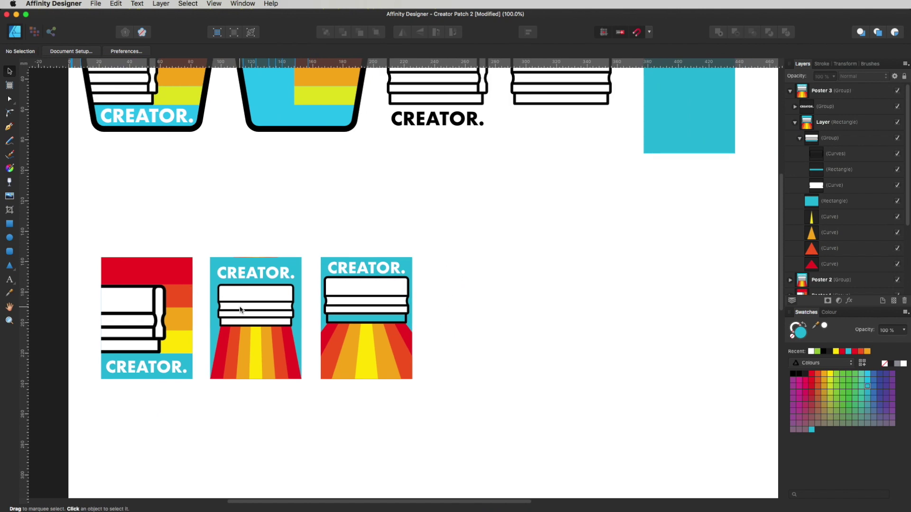
scroll(494, 269, "right", 4)
scroll(494, 269, "up", 1)
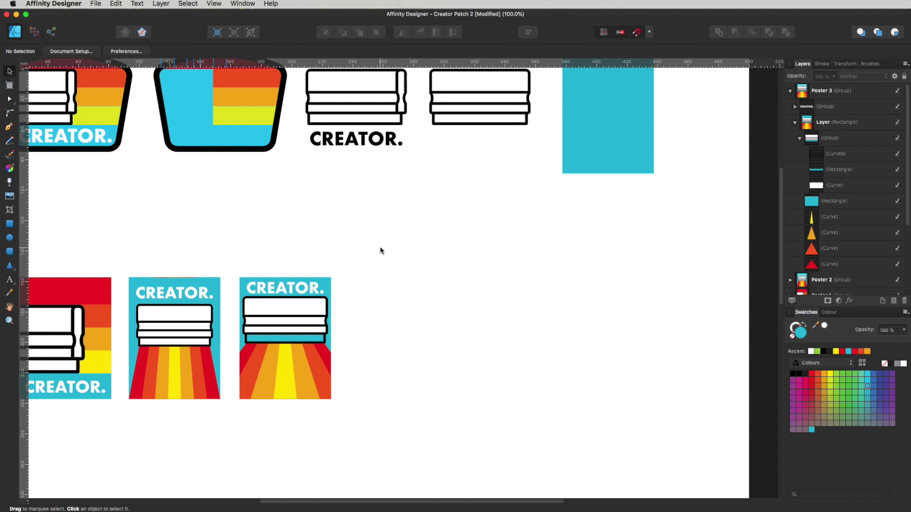
left_click_drag(379, 248, 284, 406)
left_click_drag(84, 338, 120, 334)
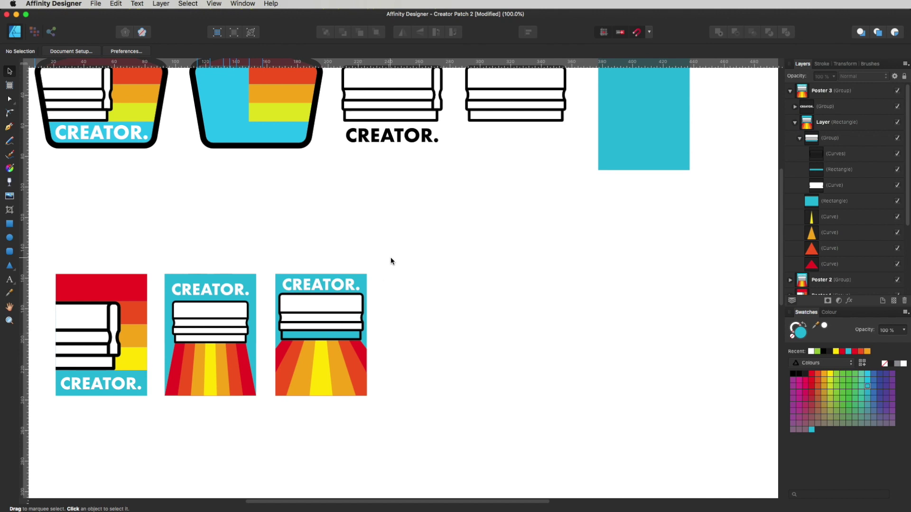
left_click(647, 102)
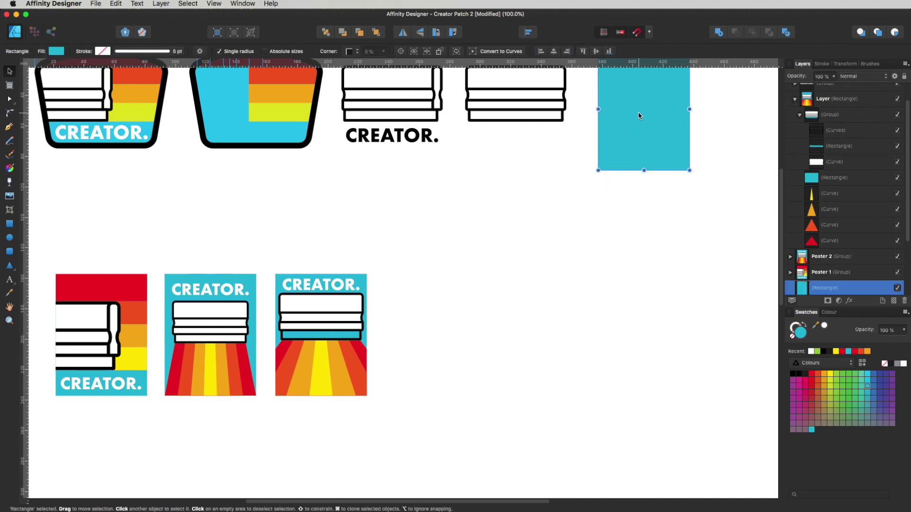
left_click_drag(638, 115, 445, 338)
left_click(543, 280)
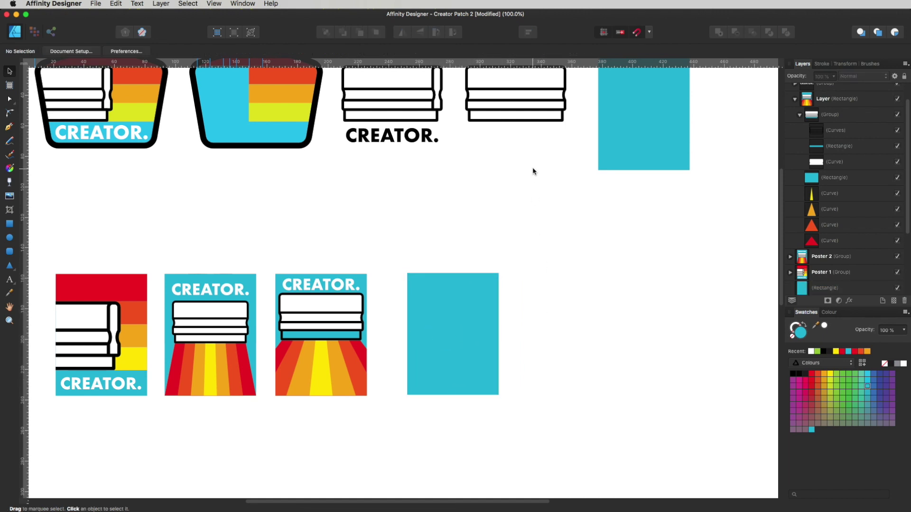
- Copy the front-view squeegee group from the upper row onto the new turquoise rectangle and bring it to the front
scroll(536, 194, "up", 3)
left_click_drag(574, 210, 456, 115)
left_click_drag(505, 156, 439, 385)
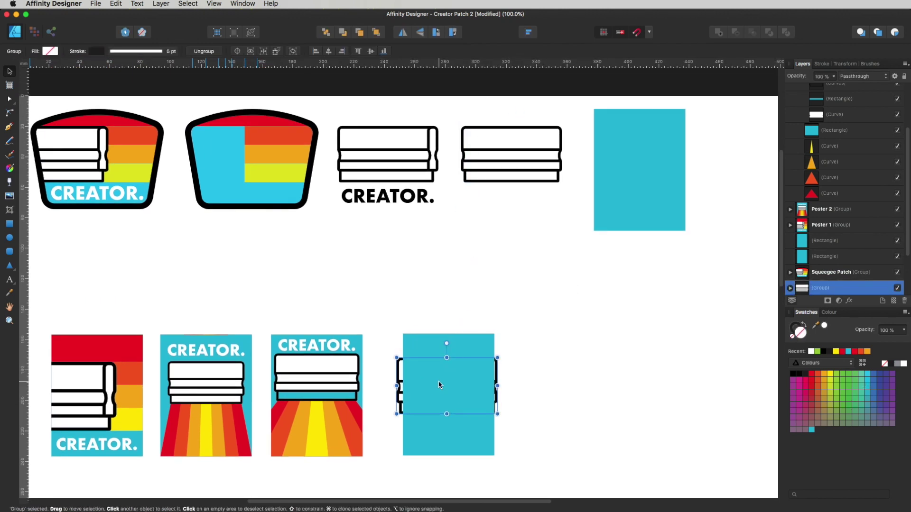
key("super+shift+bracketright")
- Scale the copied squeegee down proportionally to fit within the turquoise rectangle's width and move it slightly upward
scroll(469, 404, "up", 5)
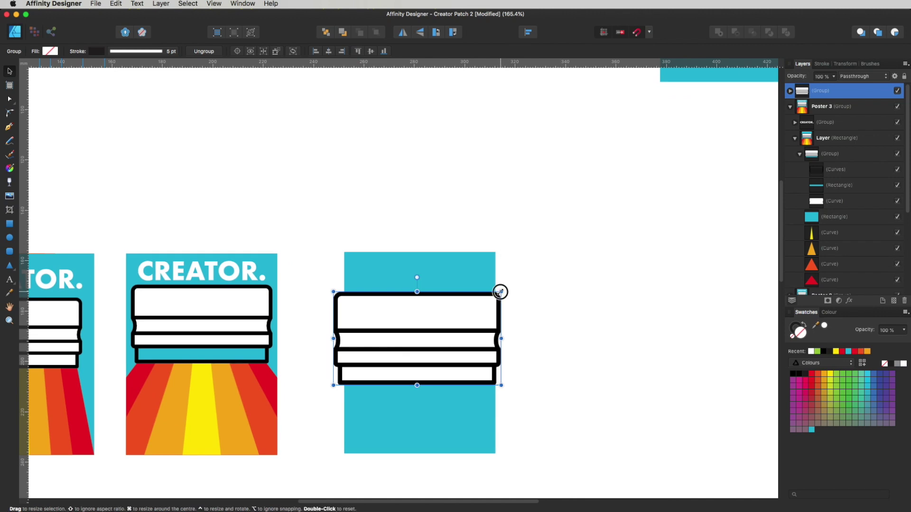
left_click_drag(500, 292, 559, 321)
key("z")
left_click(443, 334, "alt")
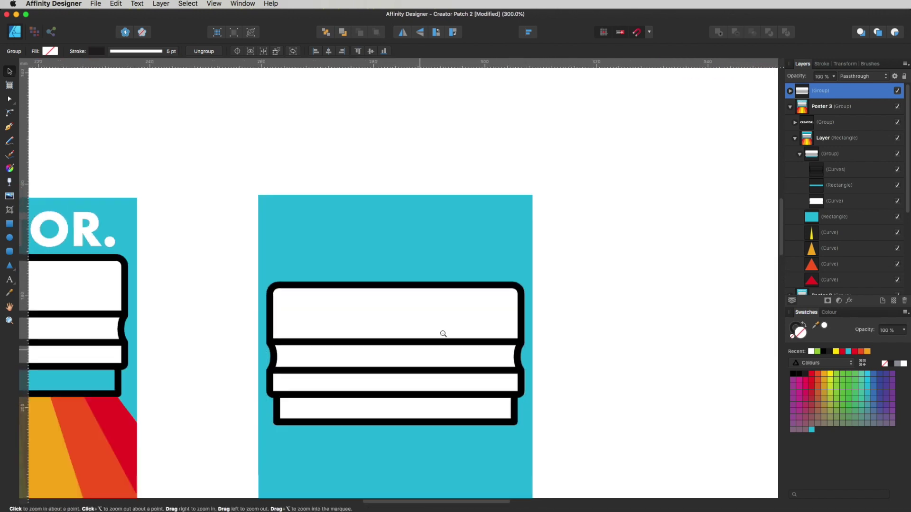
left_click(444, 333, "alt")
key("v")
left_click_drag(436, 318, 436, 302)
- Fill the bottom rectangle inside the new poster's squeegee group with the saved turquoise swatch
left_click(211, 227)
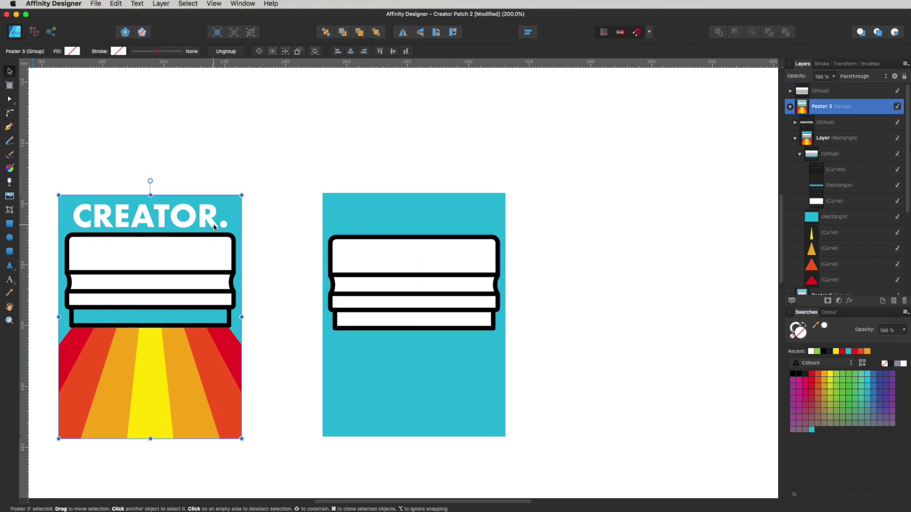
key("space")
left_click_drag(559, 207, 597, 186)
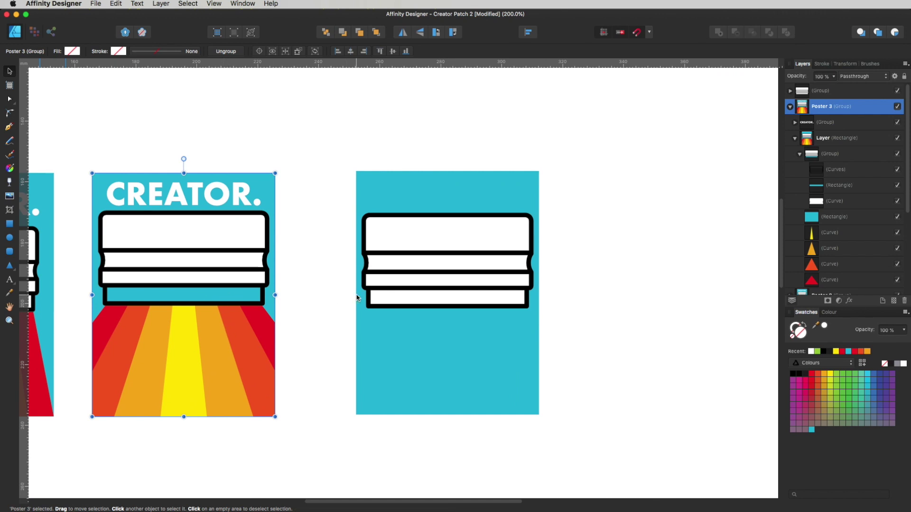
key("z")
left_click_drag(435, 278, 590, 348)
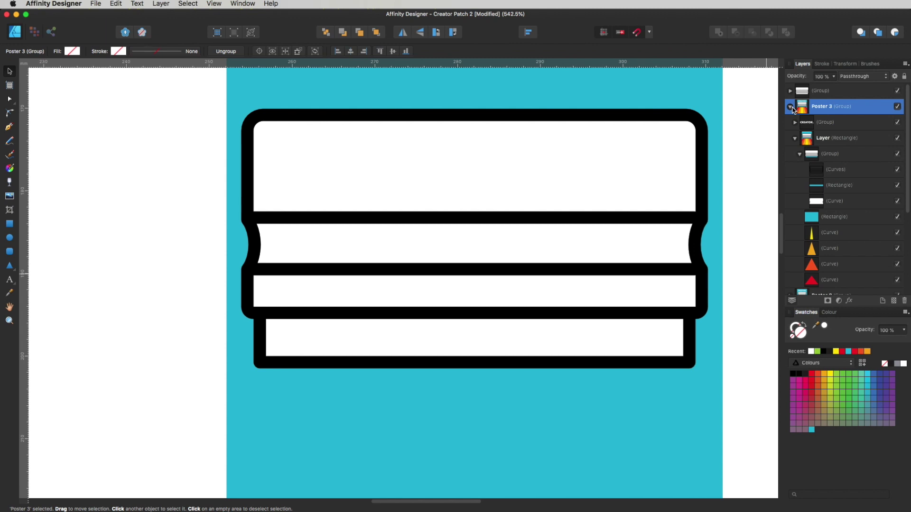
left_click(810, 91)
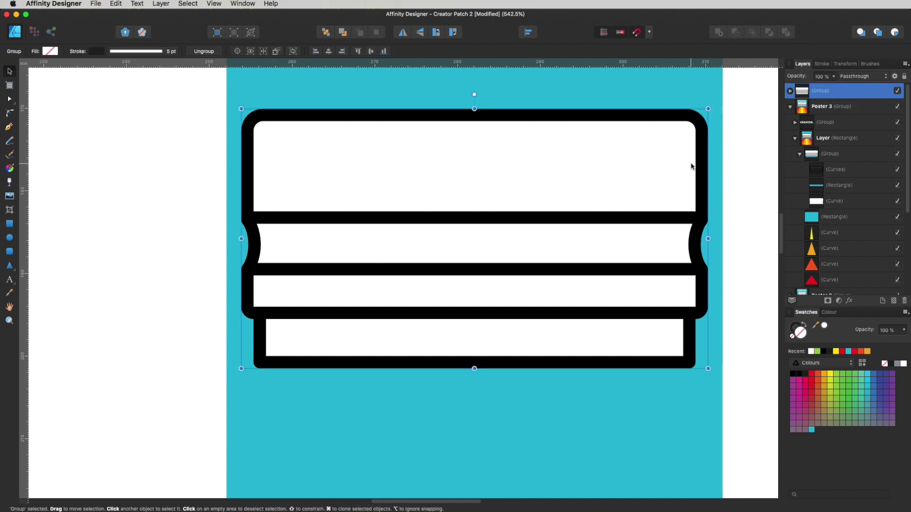
left_click(790, 91)
left_click(826, 121)
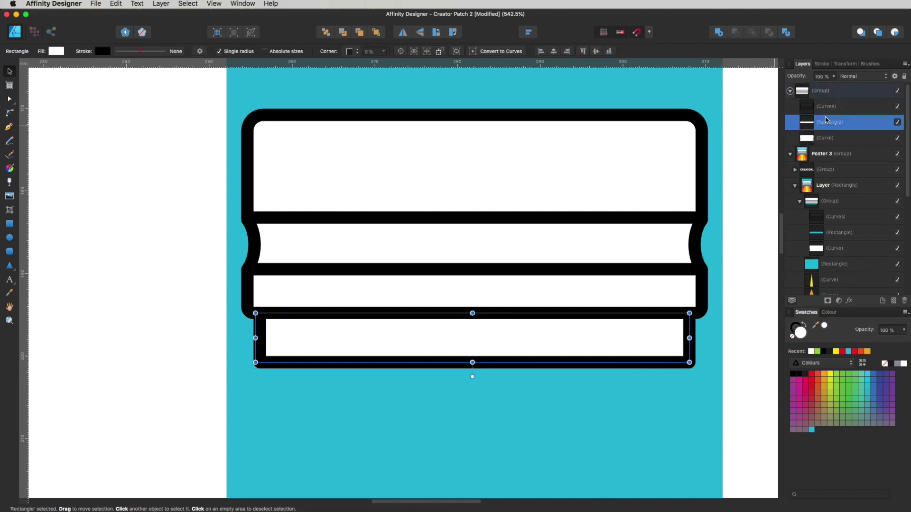
left_click(811, 430)
scroll(415, 342, "up", 2)
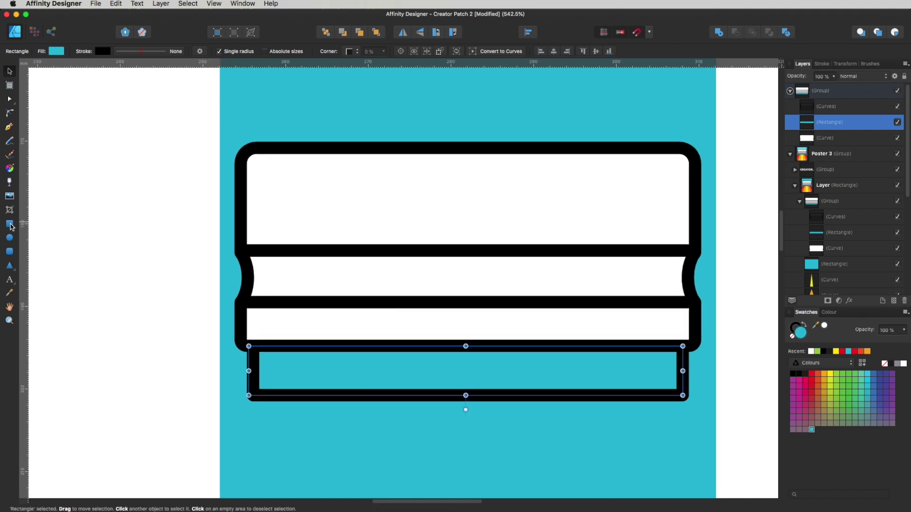
- Draw a rectangle across the squeegee's lower white band, beneath the black outlines, and fill it yellow
left_click(10, 224)
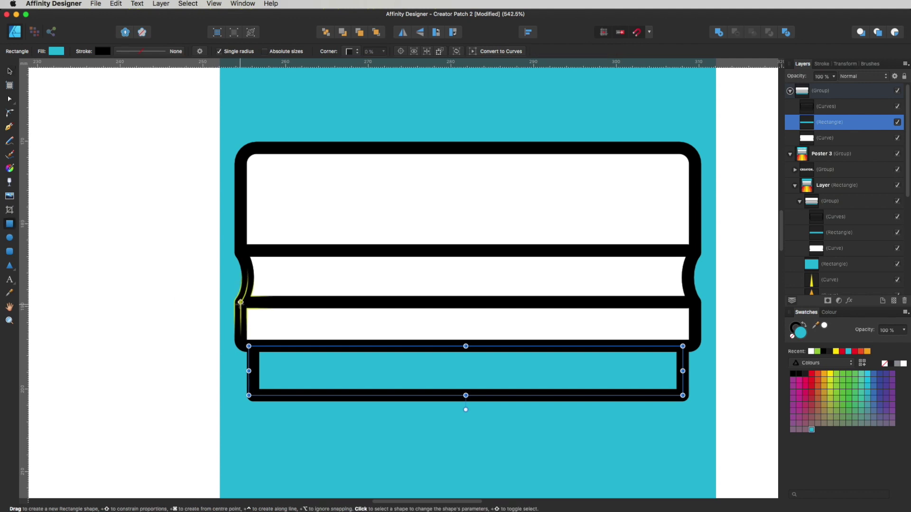
left_click_drag(240, 304, 692, 343)
left_click(837, 351)
key("v")
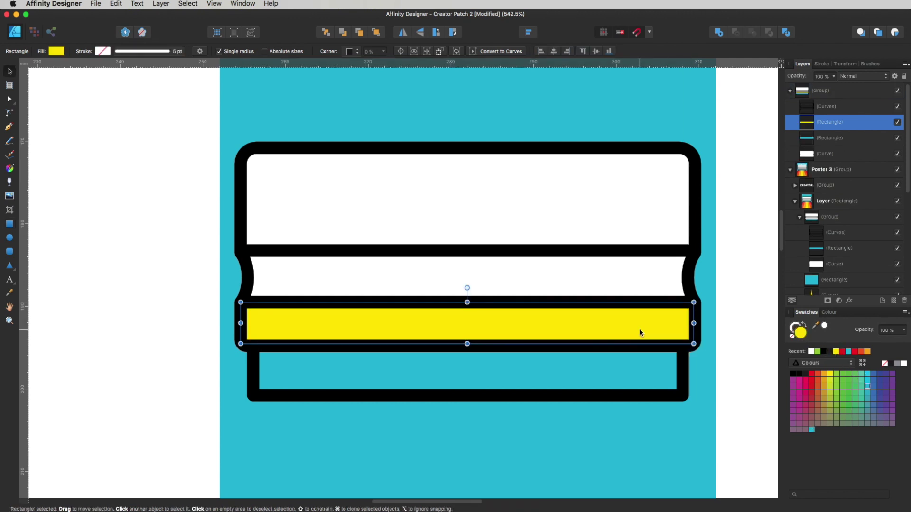
- Duplicate the yellow rectangle onto the middle band above, stretch it to cover that band and fill it orange
left_click_drag(639, 333, 640, 280)
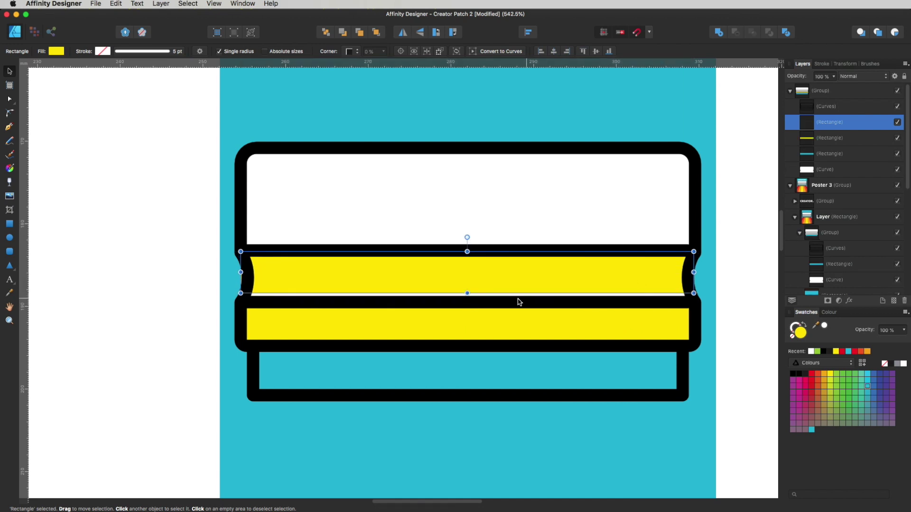
left_click_drag(468, 294, 467, 302)
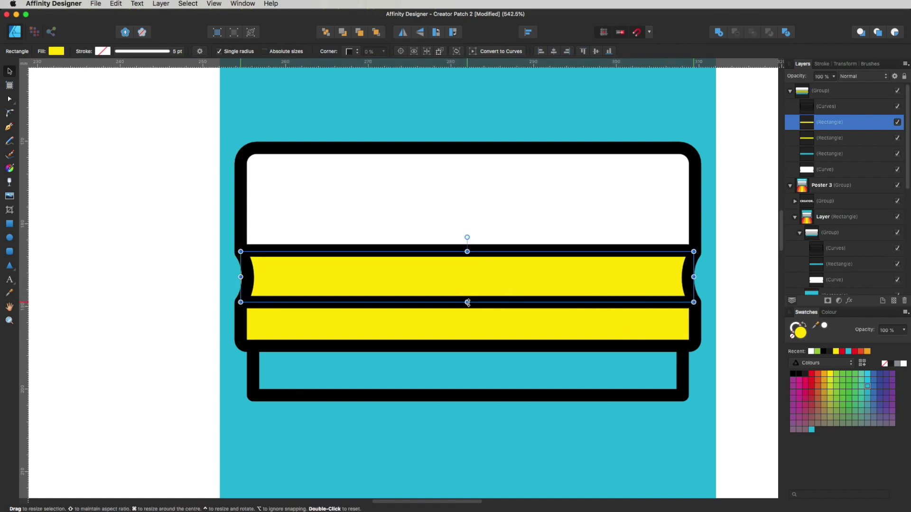
left_click(867, 352)
- Duplicate the orange rectangle onto the squeegee's large top section, stretch it to cover the section and fill it red
left_click_drag(618, 294, 604, 188)
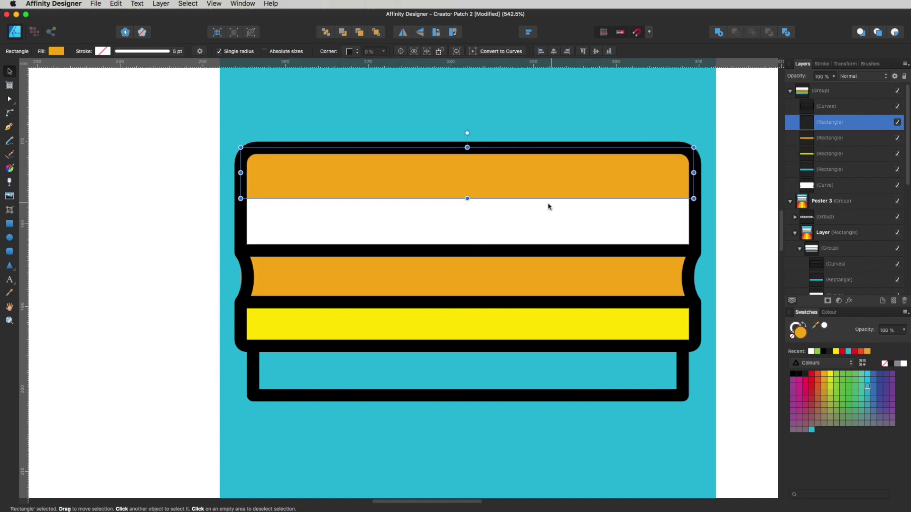
left_click_drag(467, 199, 463, 247)
left_click(841, 351)
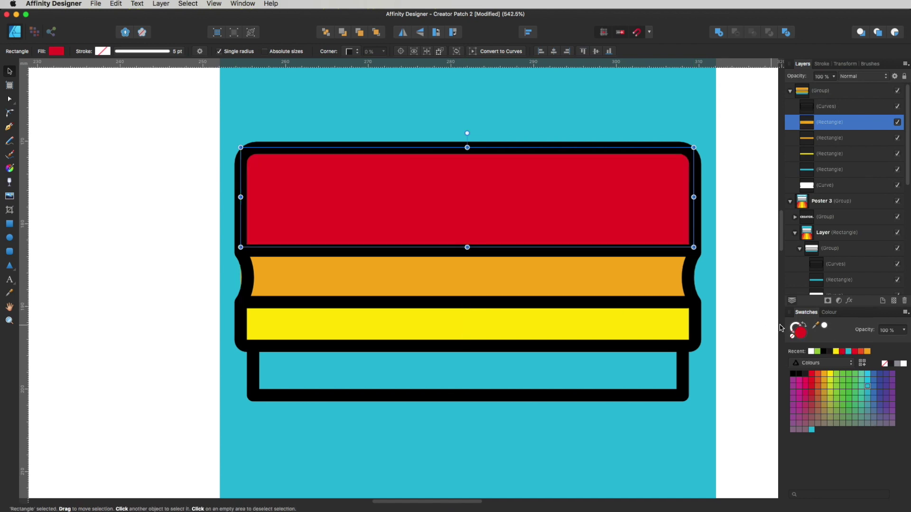
- Recolour the squeegee's middle band rectangle red-orange and the lower band rectangle orange
left_click(849, 138)
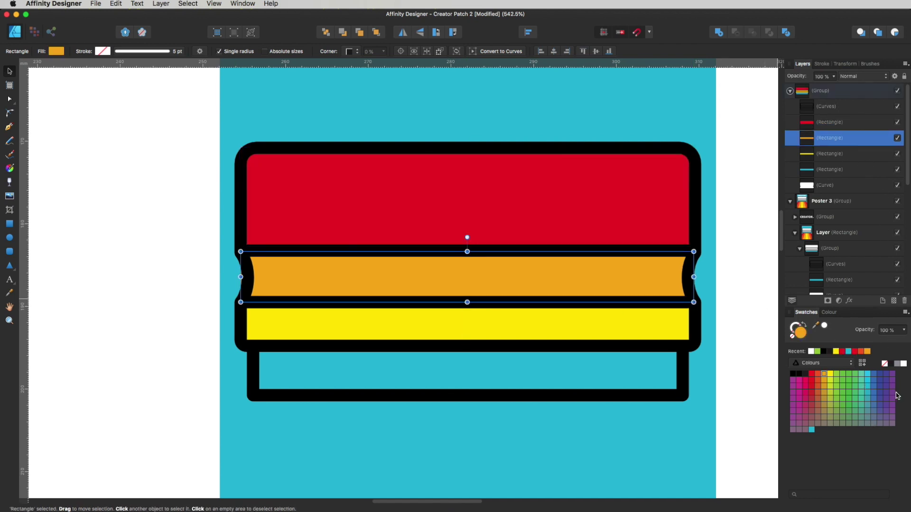
left_click(858, 351)
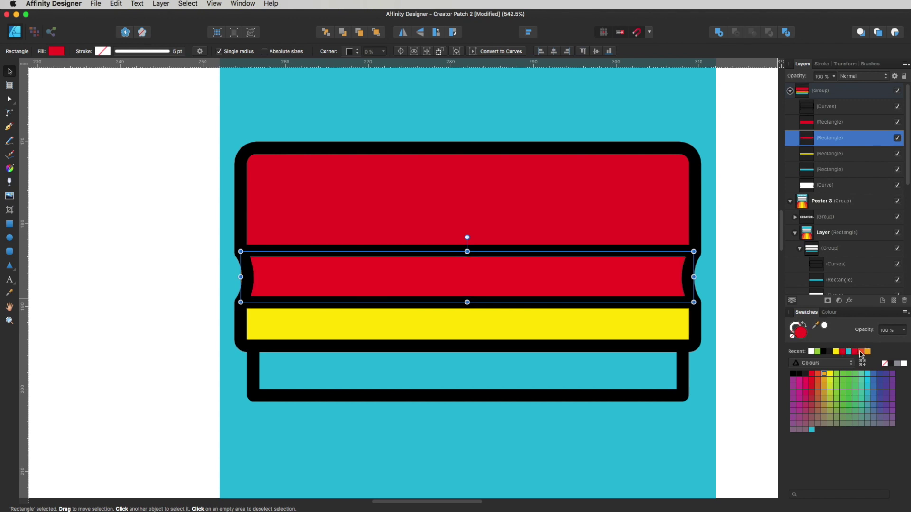
left_click(860, 352)
left_click(639, 317)
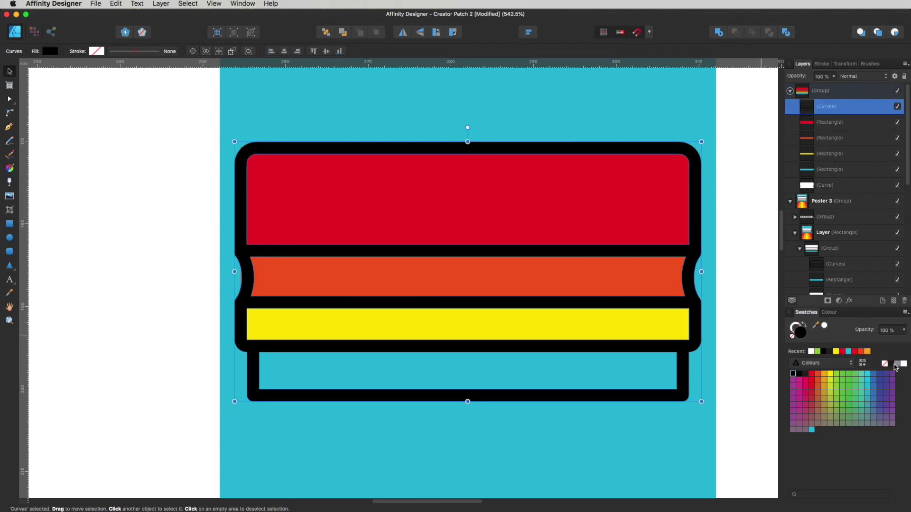
left_click(821, 153)
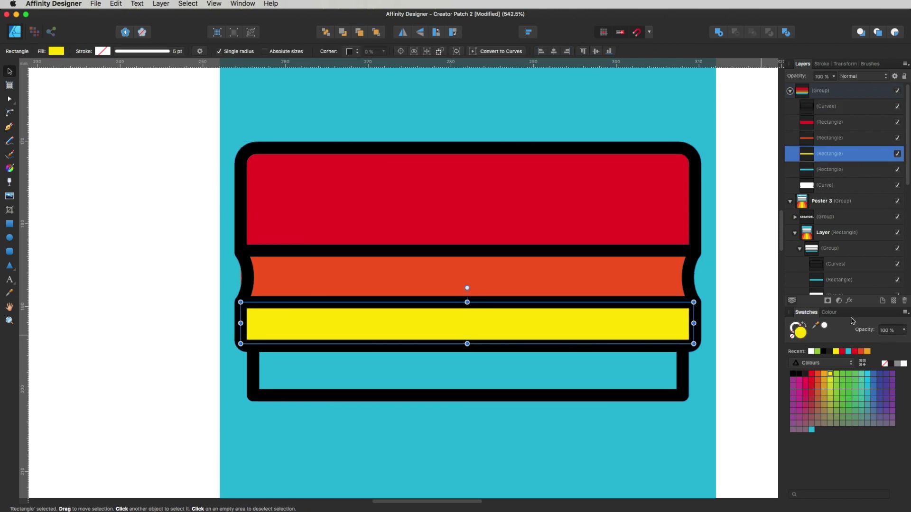
left_click(866, 351)
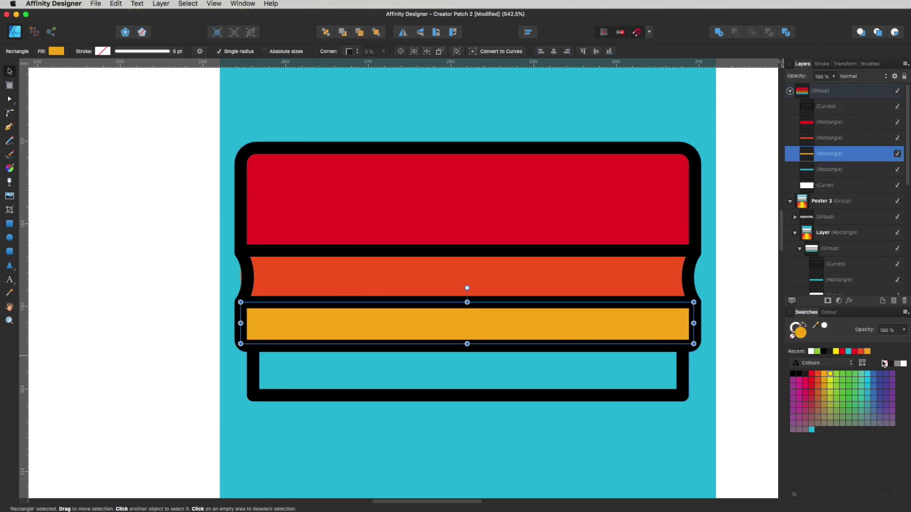
- Recolour the rectangle in the squeegee's bottom blade section yellow and deselect it
left_click(839, 169)
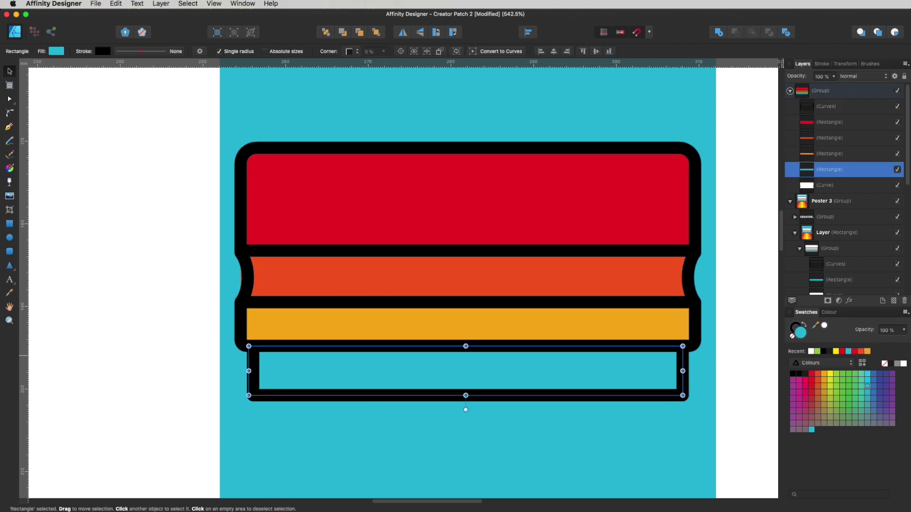
left_click(837, 353)
left_click(748, 376)
key("z")
left_click(505, 327, "alt")
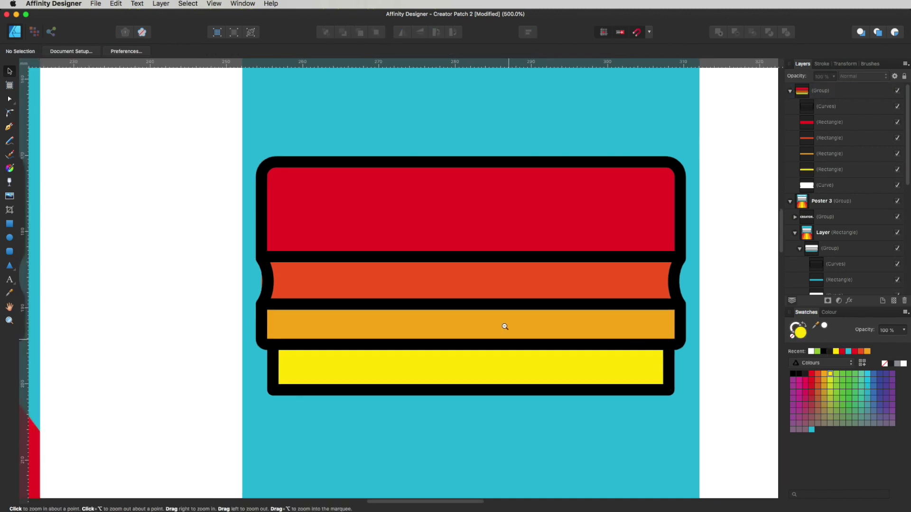
left_click(505, 327, "alt")
left_click(506, 328, "alt")
left_click(506, 328, "alt")
left_click_drag(506, 332, 502, 299)
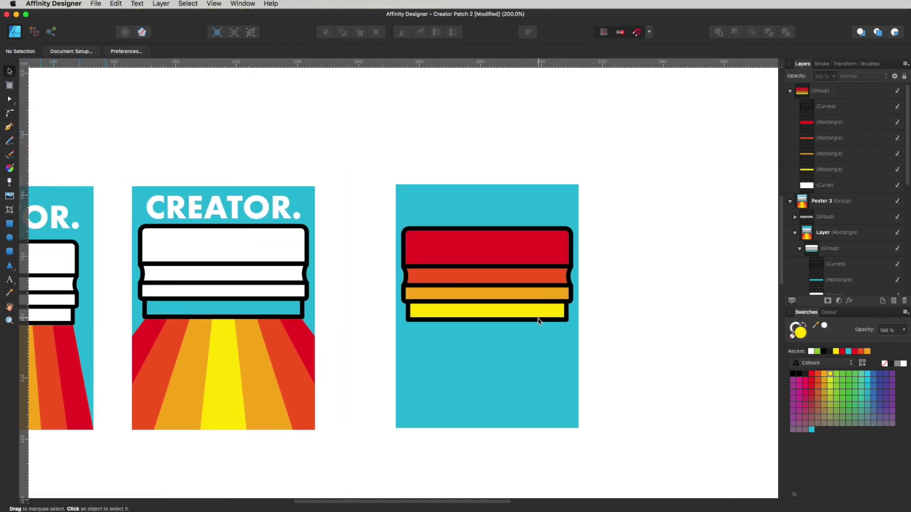
- Place the black CREATOR. lettering group on the fourth poster, above the coloured squeegee
key("m")
scroll(606, 318, "up", 3)
scroll(655, 354, "left", 3)
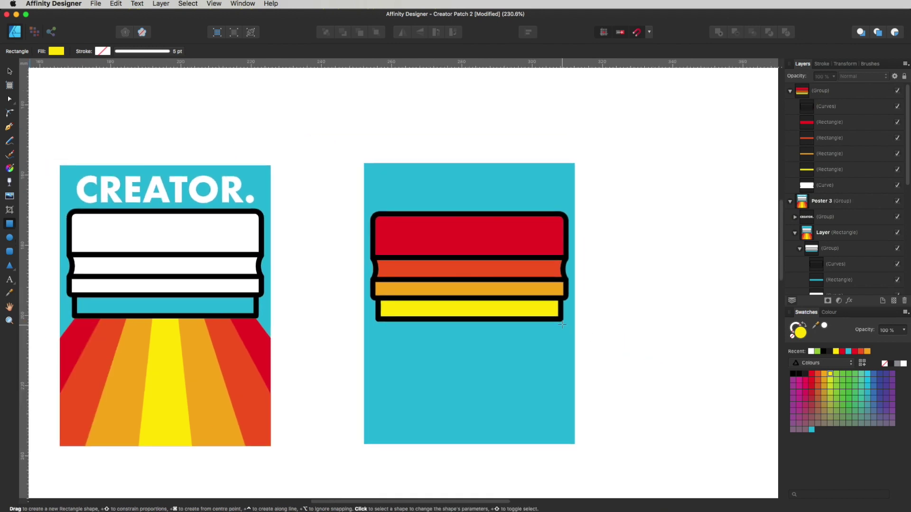
key("v")
key("m")
scroll(595, 287, "down", 5)
key("h")
left_click_drag(556, 258, 524, 281)
key("v")
left_click(404, 99)
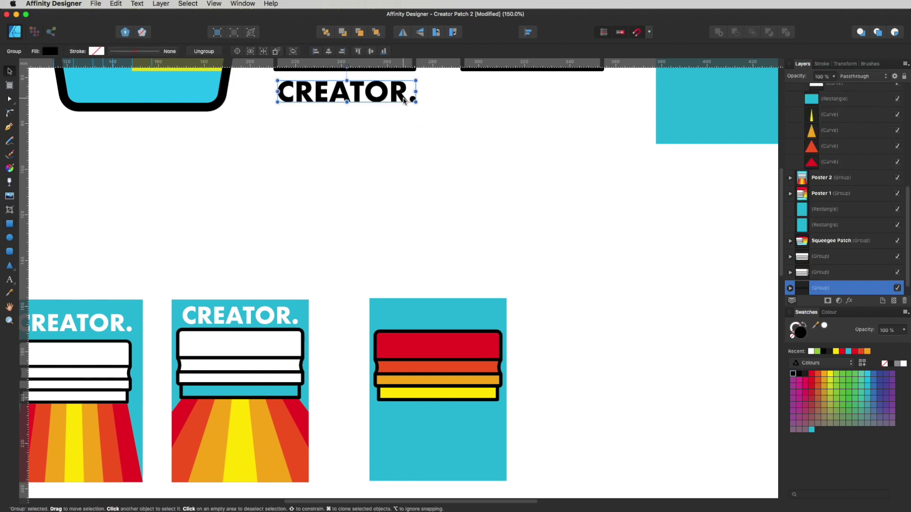
mouse_move(401, 101)
left_mouse_down()
mouse_move(466, 220)
mouse_move(485, 324)
left_mouse_up()
- Scale the CREATOR. lettering proportionally so it spans the width of the squeegee below it
scroll(390, 282, "up", 5)
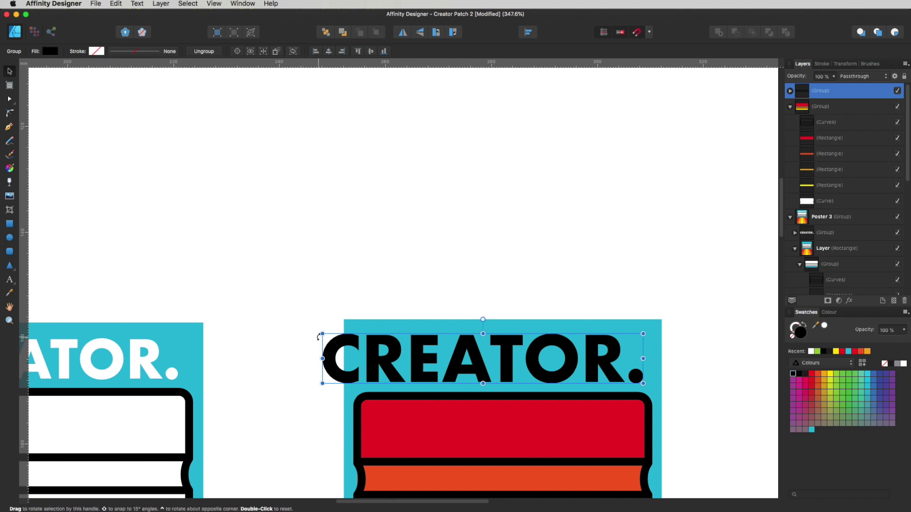
left_click_drag(323, 334, 352, 339)
left_click_drag(643, 338, 652, 337)
- Centre the CREATOR. lettering vertically between the poster's top edge and the top of the squeegee
key("Up")
key("Up")
key("Up")
key("Up")
key("Up")
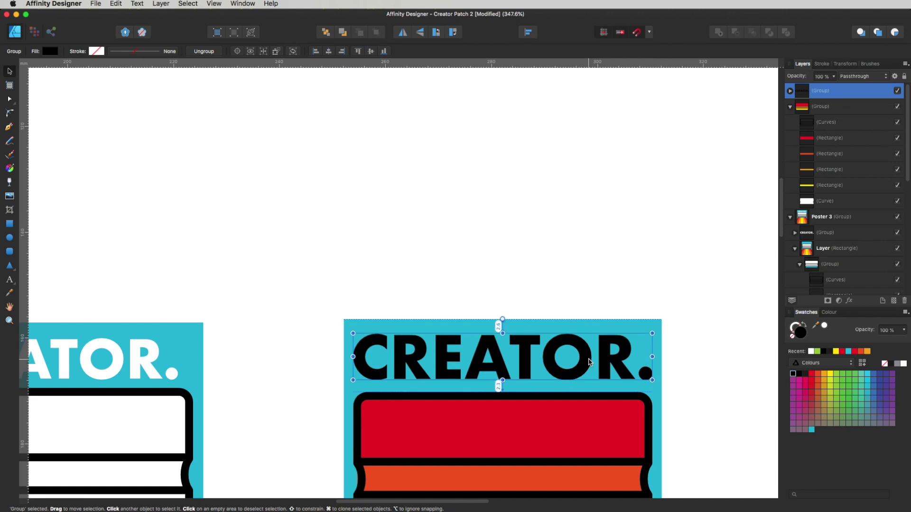
key("Down")
key("Down")
key("Down")
key("Down")
key("space")
left_click_drag(558, 365, 688, 401)
key("m")
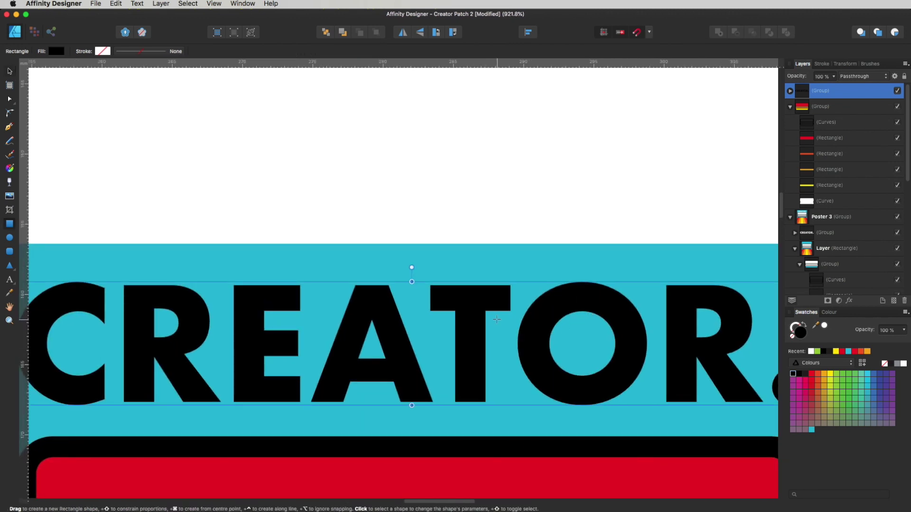
key("v")
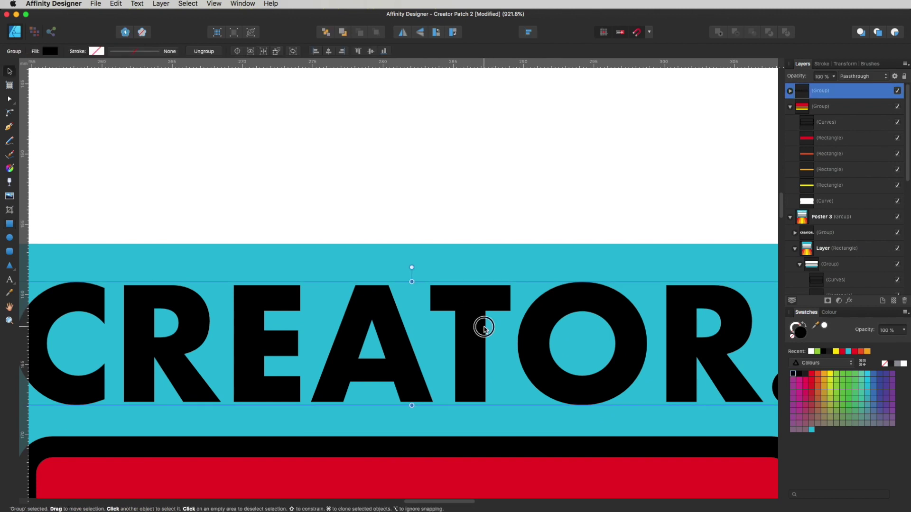
left_click_drag(484, 327, 482, 333)
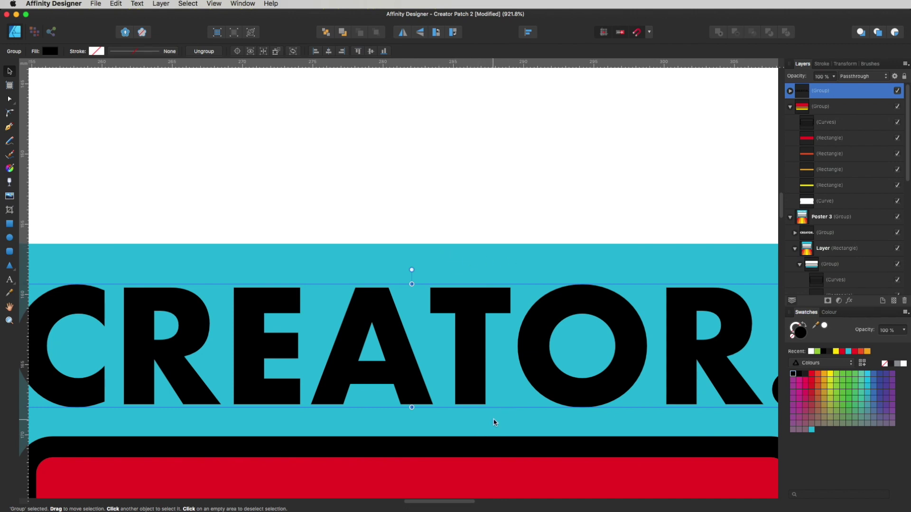
key("Up")
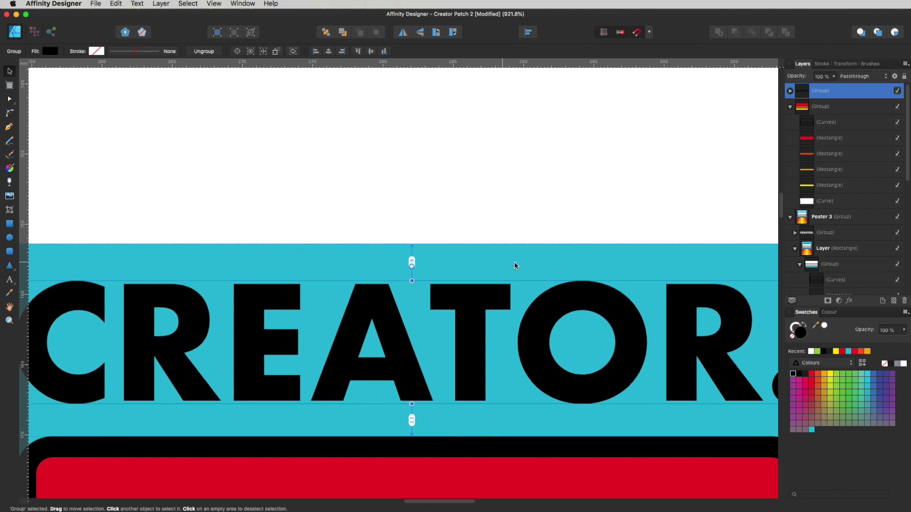
- Fill the fourth poster's CREATOR. lettering white and deselect it
left_click(903, 365)
key("super+d")
key("z")
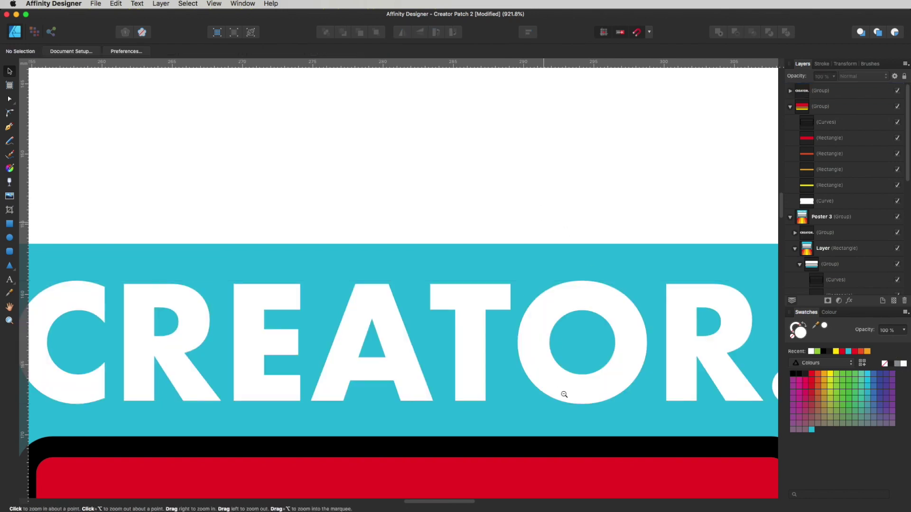
left_click(553, 376, "alt")
left_click(556, 377, "alt")
left_click(556, 378, "alt")
left_click(556, 379, "alt")
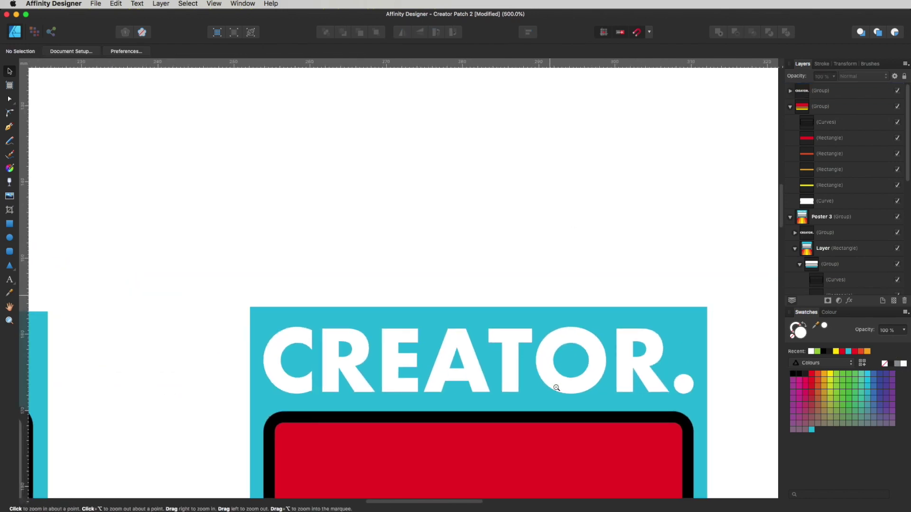
left_click(541, 327, "alt")
left_click(526, 269, "alt")
left_click(538, 310, "alt")
key("v")
scroll(503, 318, "right", 3)
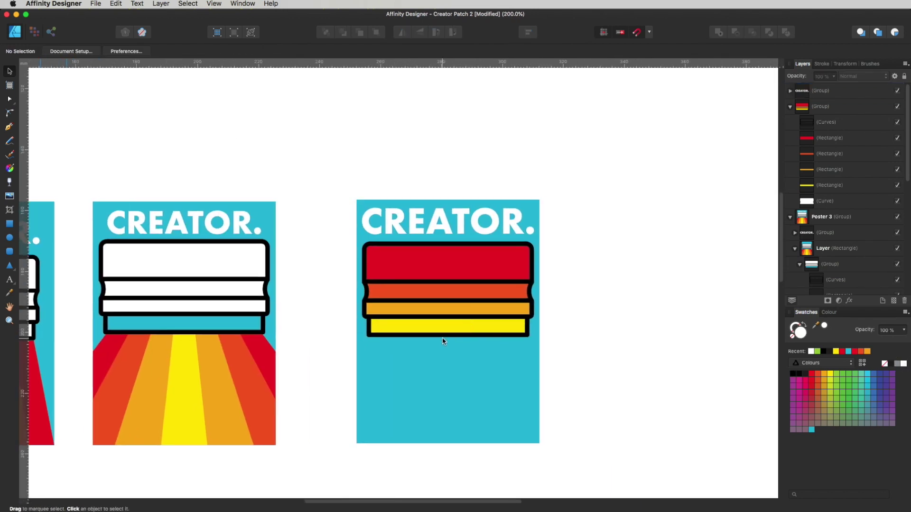
- Draw a rectangle about 4.6 mm wide from the squeegee's base to the poster's bottom-right corner and divide its 34.8 mm height by 4
key("m")
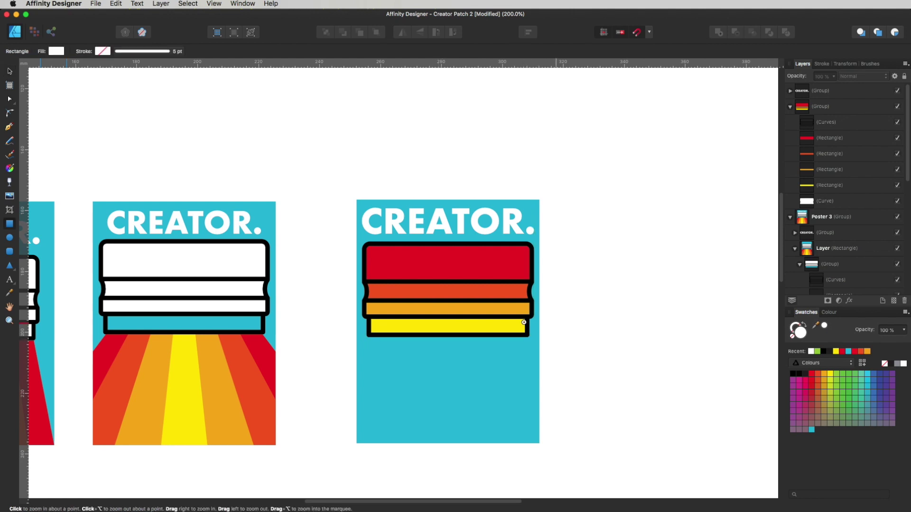
scroll(525, 330, "up", 5)
scroll(537, 235, "down", 3)
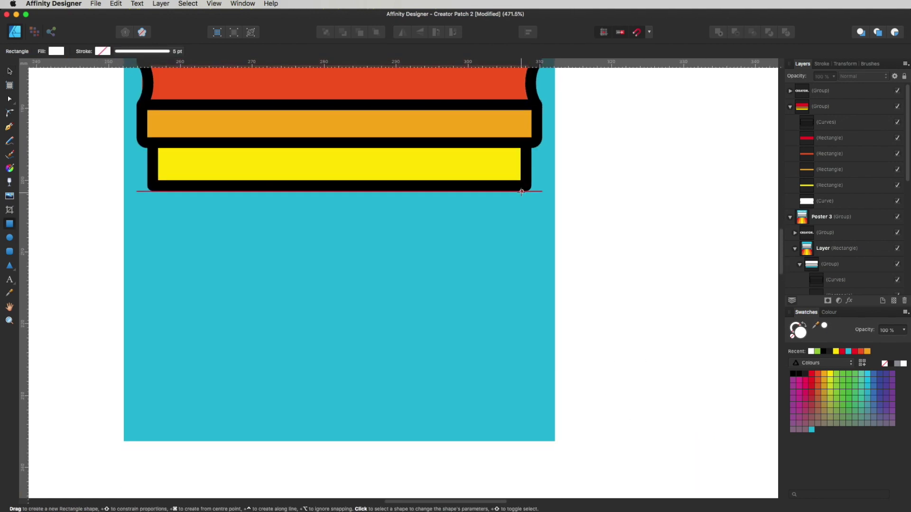
mouse_move(522, 191)
left_mouse_down()
mouse_move(532, 411)
mouse_move(554, 439)
left_mouse_up()
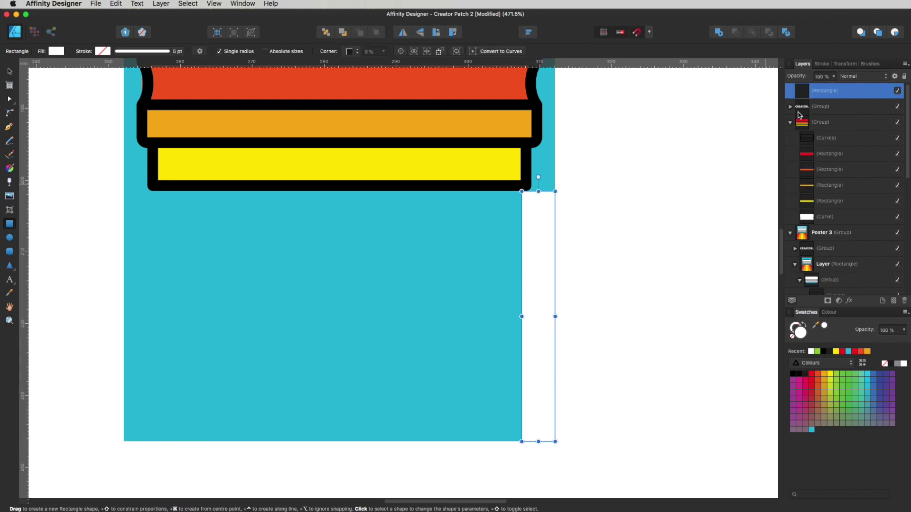
left_click(846, 64)
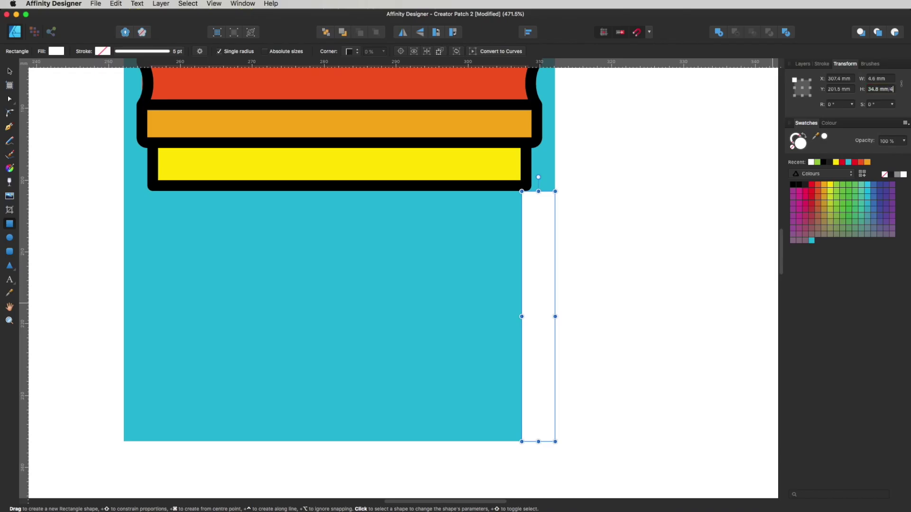
key("Return")
key("v")
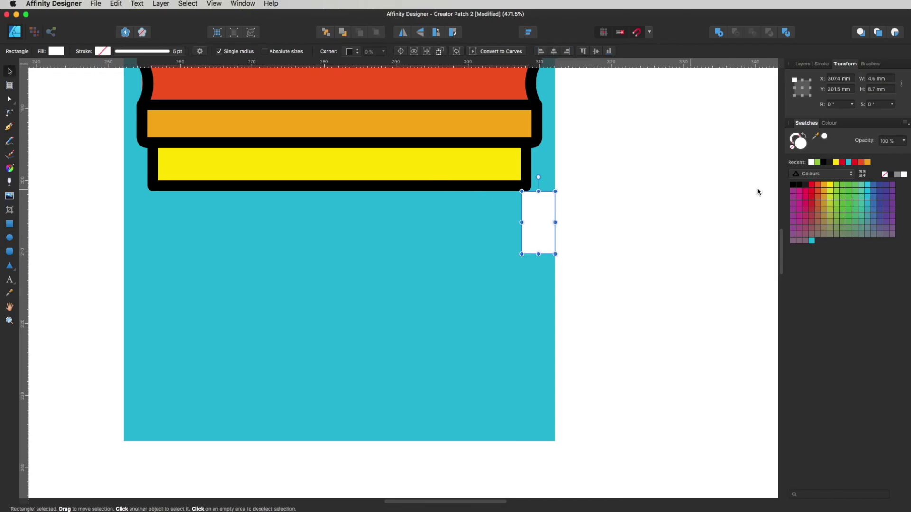
- Fill the small rectangle red and stretch it to the poster's full 60 mm width
left_click(843, 162)
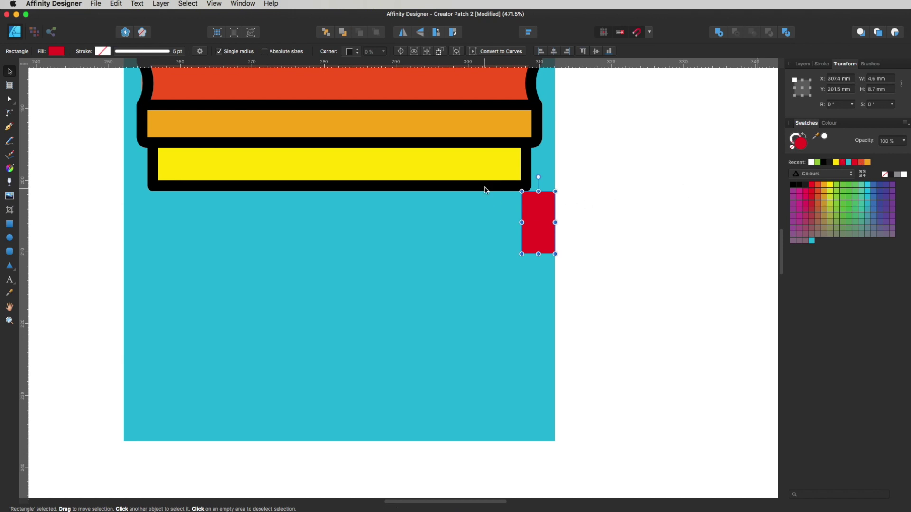
key("m")
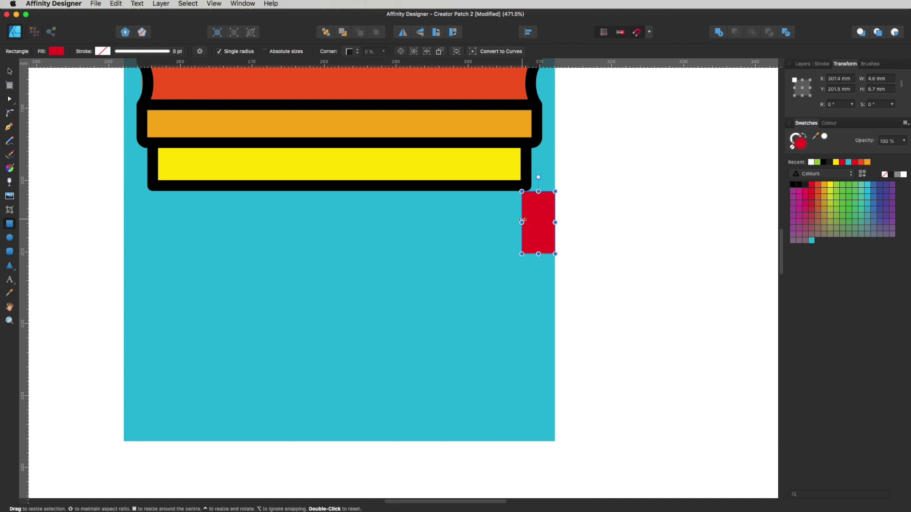
left_click_drag(522, 222, 124, 222)
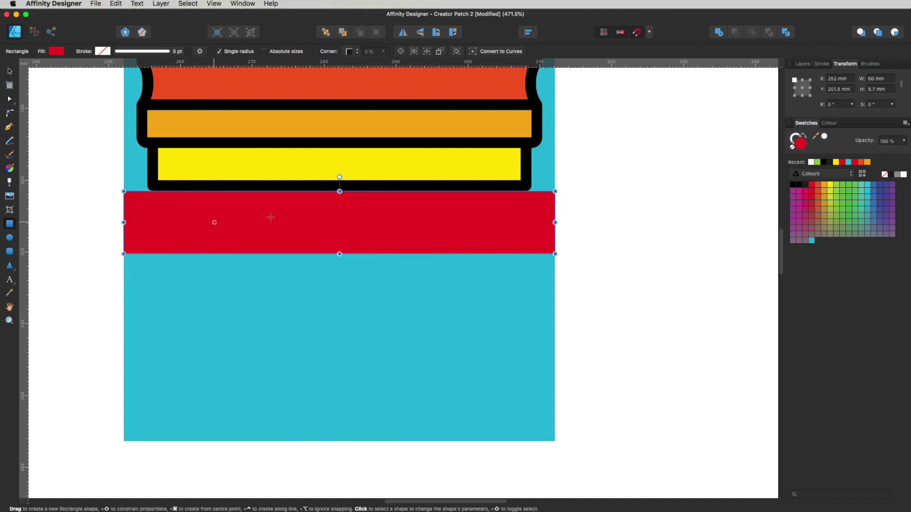
key("v")
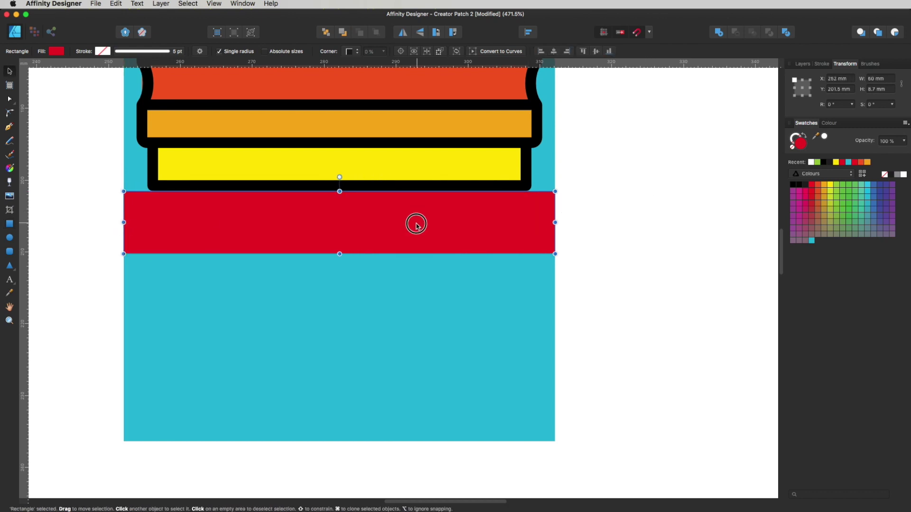
- Duplicate the red stripe three times down to the poster's bottom edge, filling the copies red-orange, orange and yellow
left_click_drag(417, 225, 432, 281)
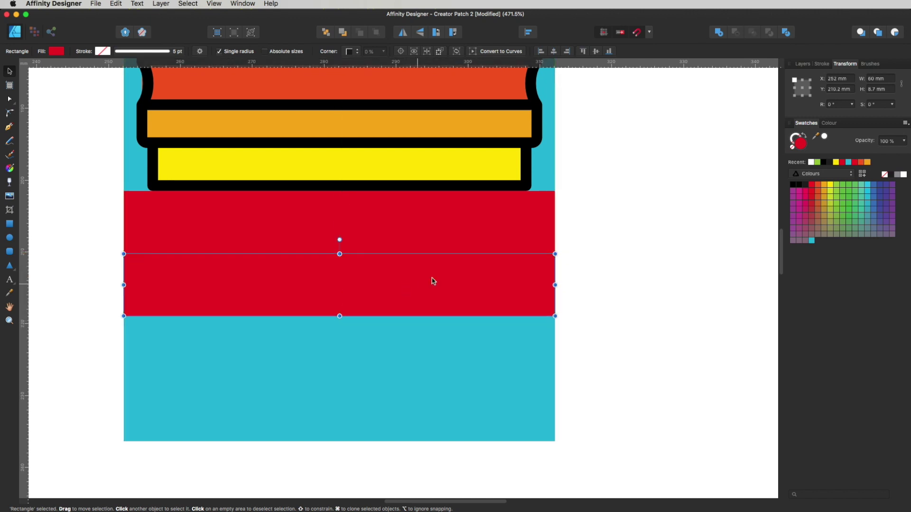
left_click(862, 163)
left_click_drag(488, 285, 503, 421)
left_click(867, 163)
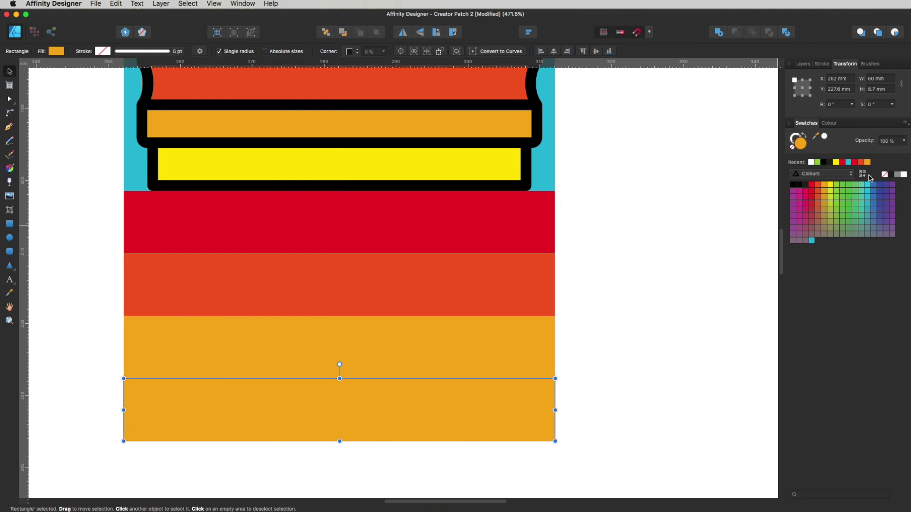
left_click(836, 163)
key("super+d")
- Try reversing the stripe order by rotating the four stripes together by 180 degrees
scroll(468, 337, "down", 5)
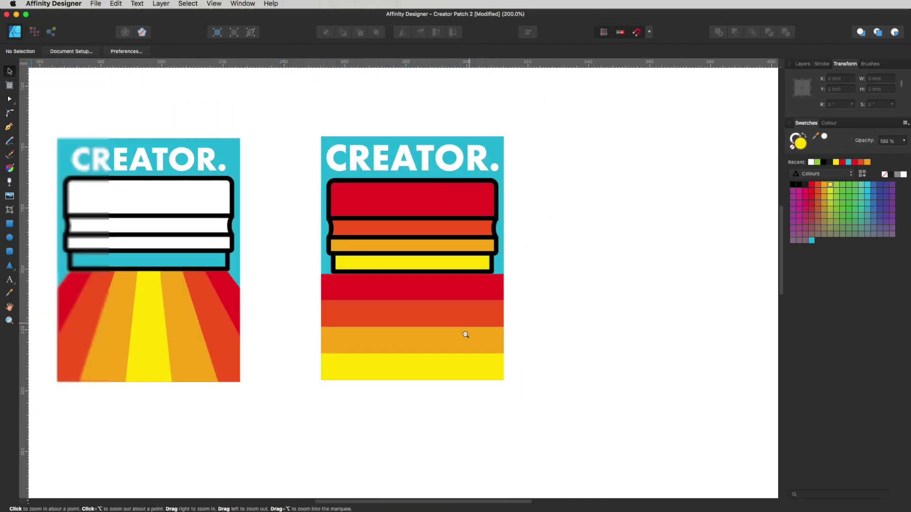
left_click_drag(580, 362, 661, 344)
left_click_drag(559, 342, 656, 338)
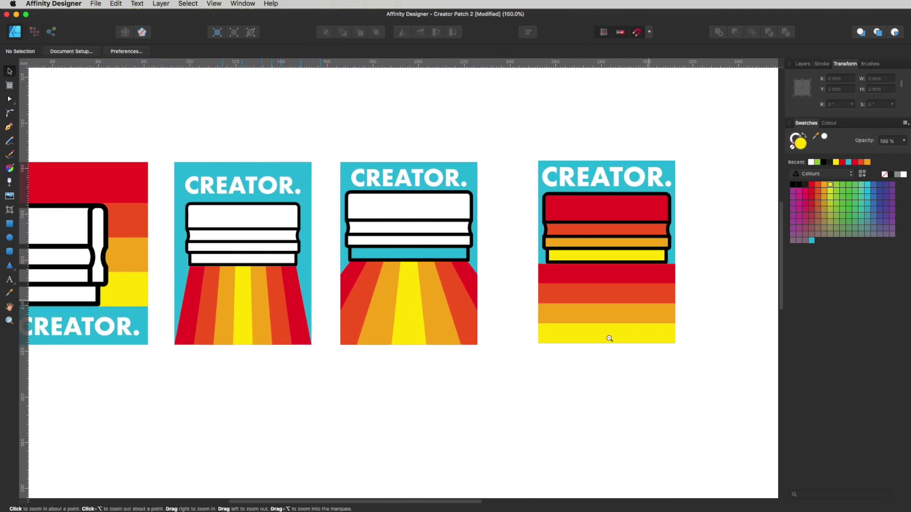
left_click(609, 338, "alt+super")
left_click_drag(551, 350, 425, 366)
left_click(577, 288, "super")
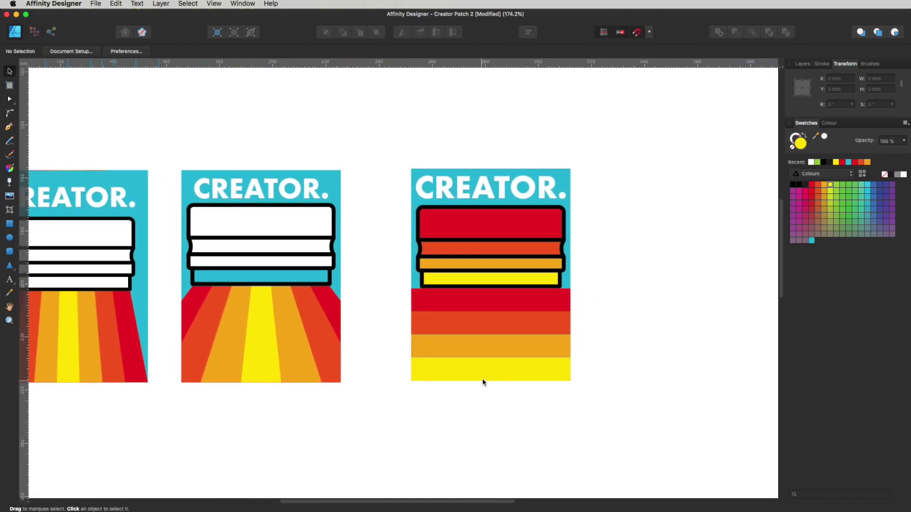
left_click(484, 370)
left_click(491, 348, "shift")
left_click(519, 326, "shift")
left_click(518, 303, "shift")
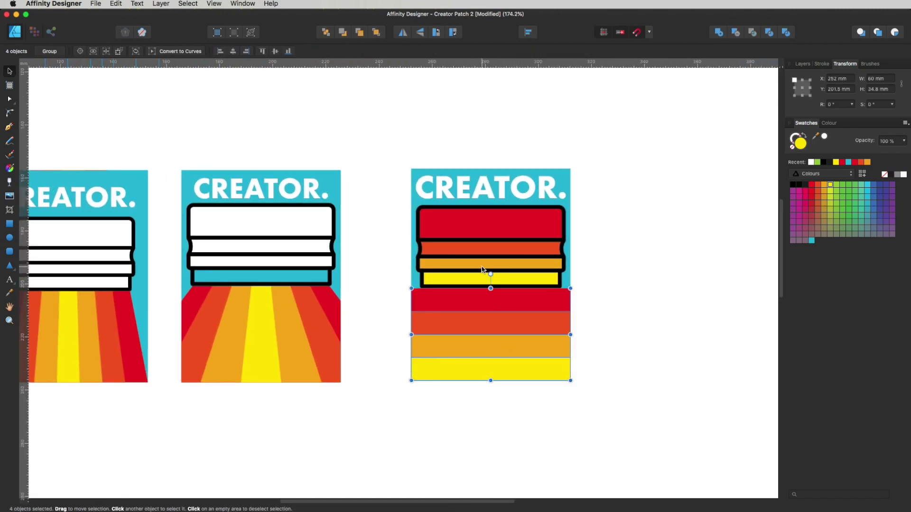
left_click_drag(484, 271, 505, 397)
key("m")
left_click(490, 427)
key("v")
left_click(572, 403, "alt+super")
left_click_drag(572, 297, 661, 346)
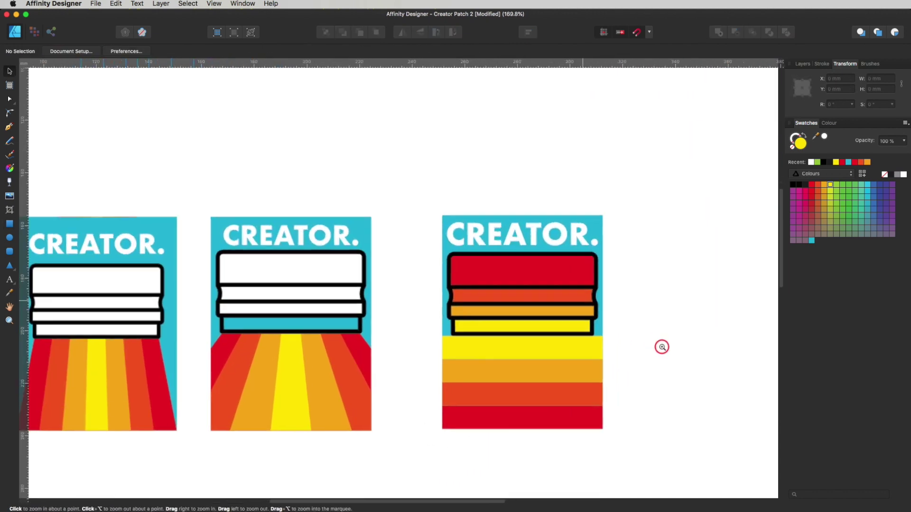
- Rotate the four stripes together back to 0 degrees, with the red stripe directly beneath the squeegee
key("m")
left_click(535, 439)
key("v")
left_click(531, 408, "shift")
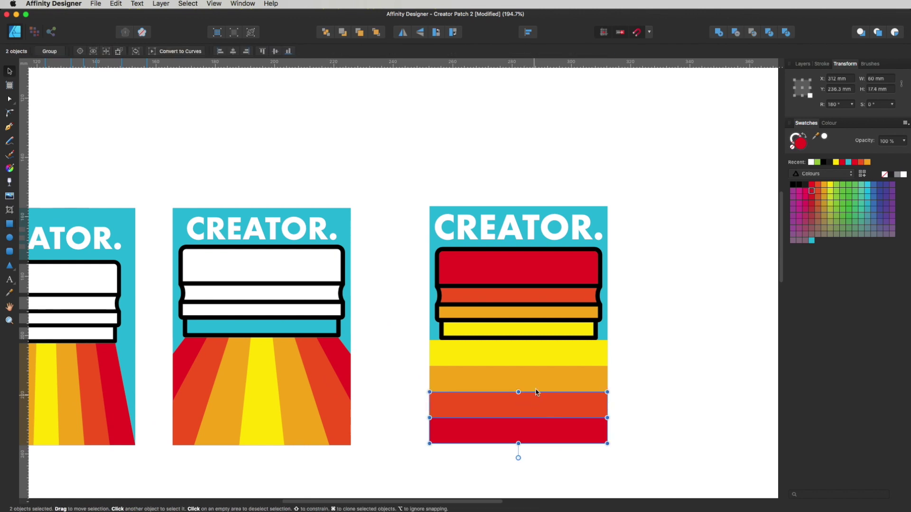
left_click(537, 380, "shift")
left_click(538, 364, "shift")
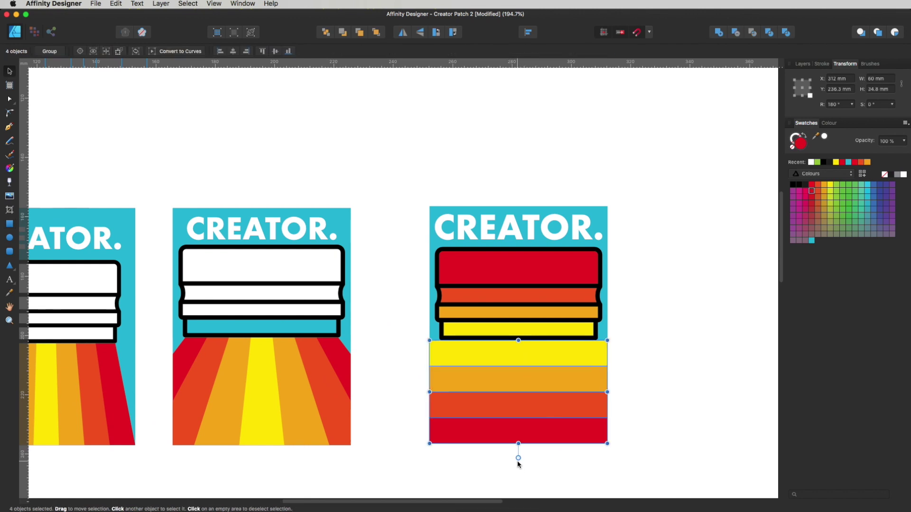
left_click_drag(518, 457, 514, 321)
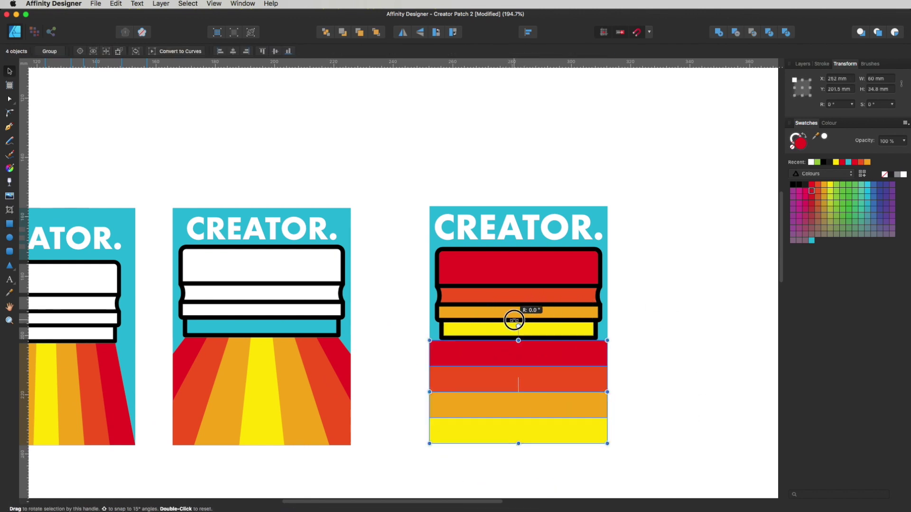
- Show the layers inside the fourth poster's squeegee group and fill the squeegee's lowest band red
key("z")
left_click_drag(619, 296, 668, 322)
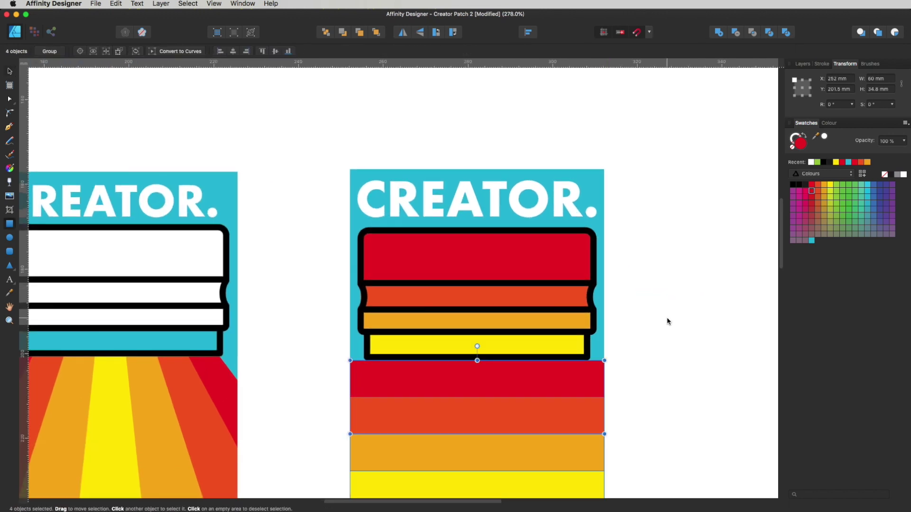
left_click(545, 341)
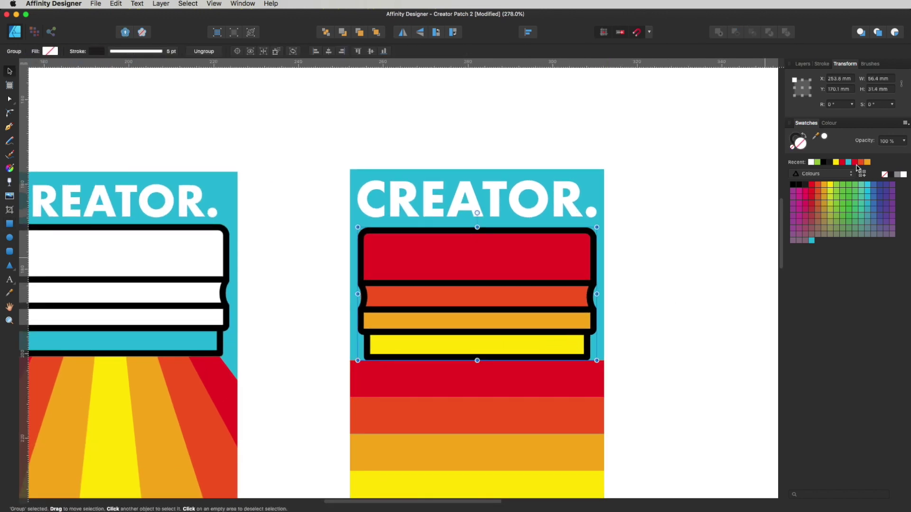
left_click(803, 64)
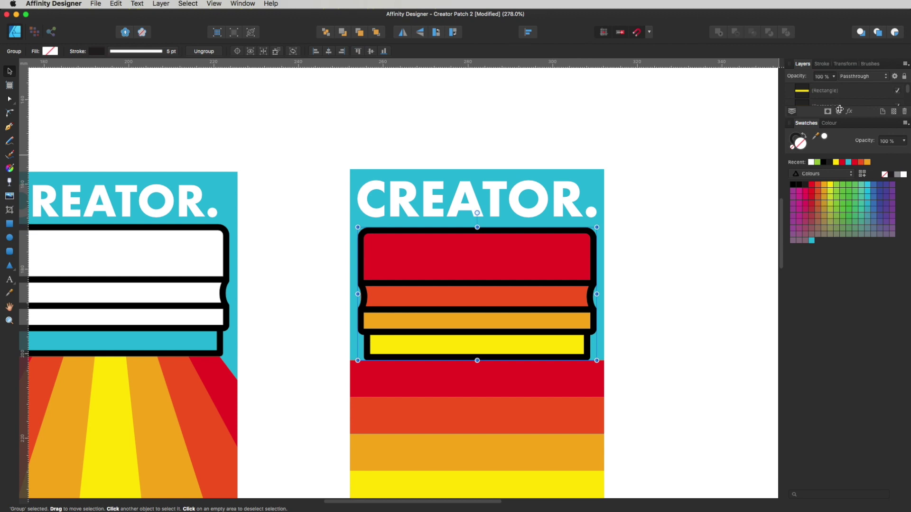
left_click(852, 118)
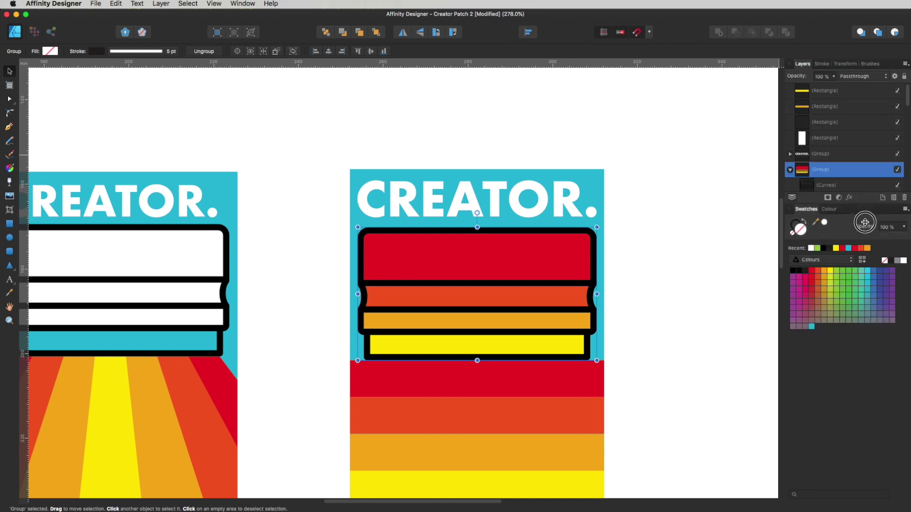
left_click(820, 91)
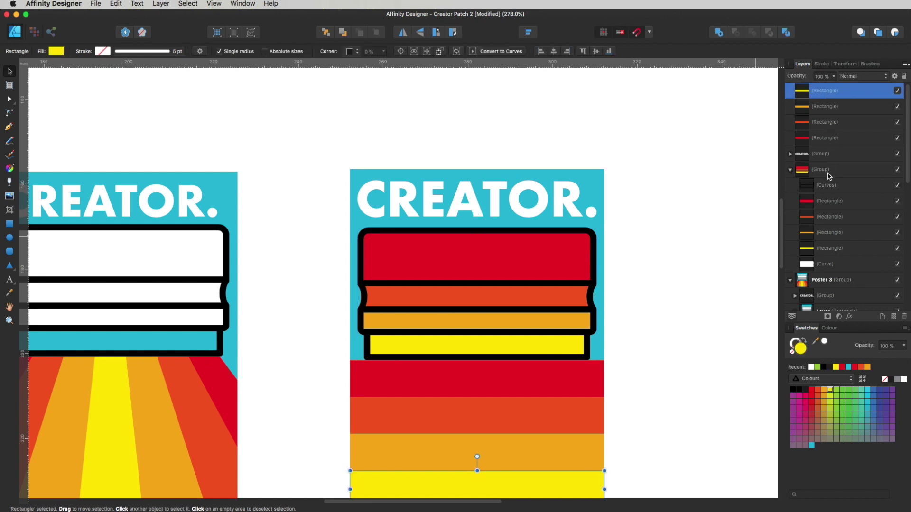
left_click(830, 248)
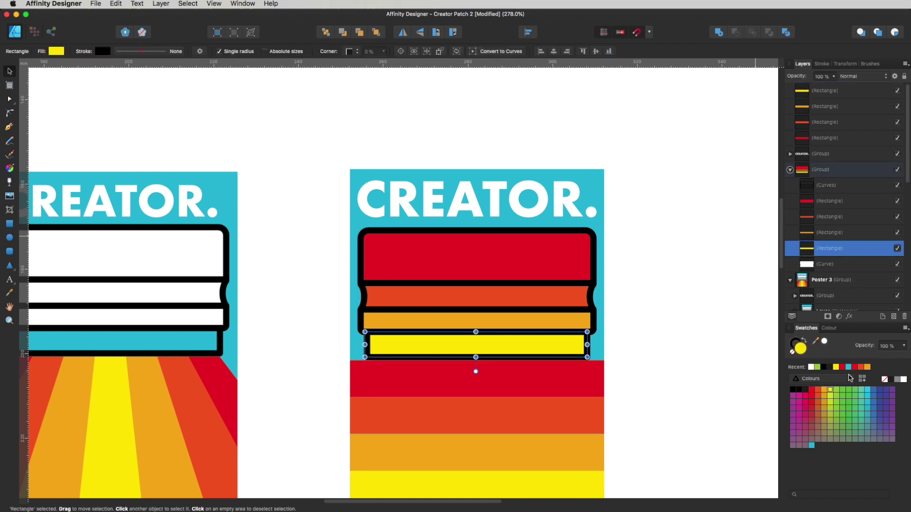
left_click(845, 368)
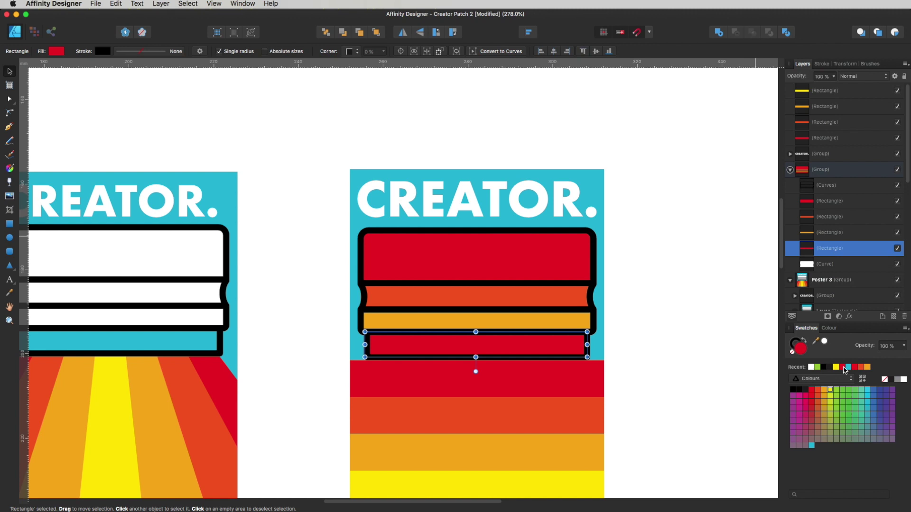
- Fill the squeegee's remaining bands red-orange, orange and yellow from bottom to top, mirroring the stripes below
left_click(838, 234)
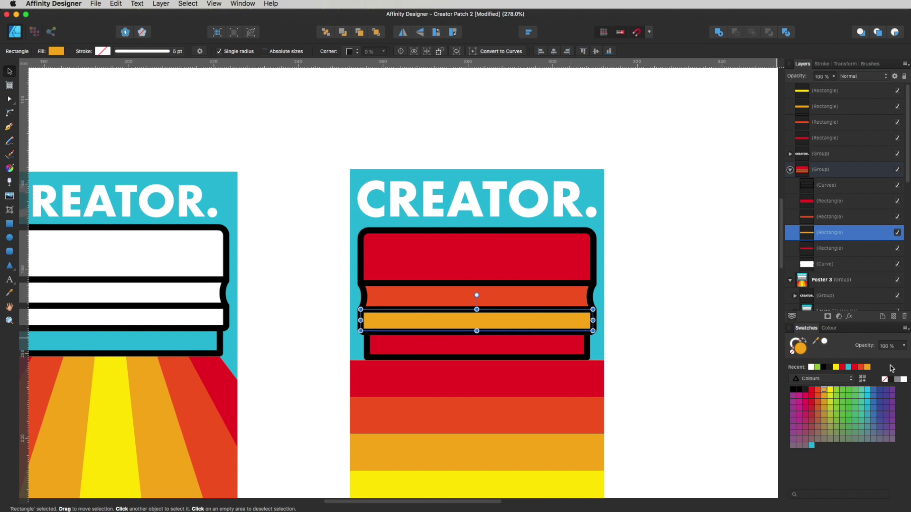
left_click(860, 368)
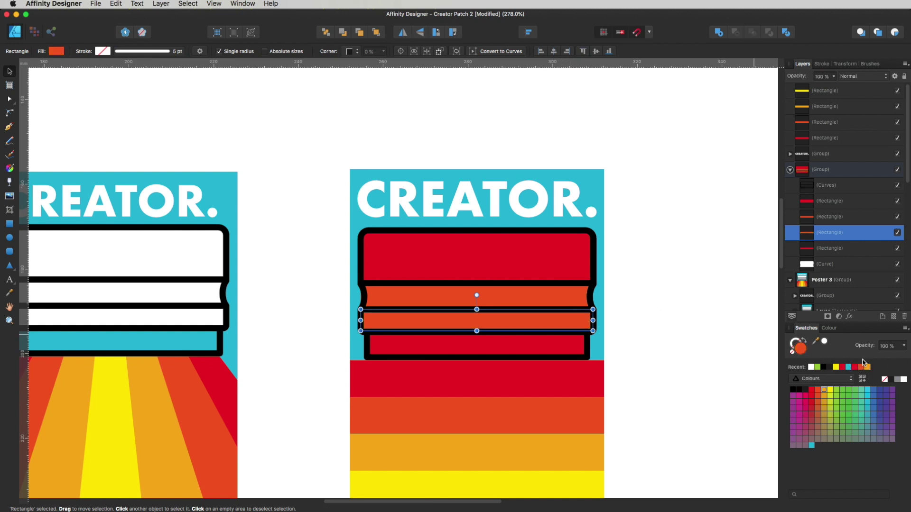
left_click(830, 218)
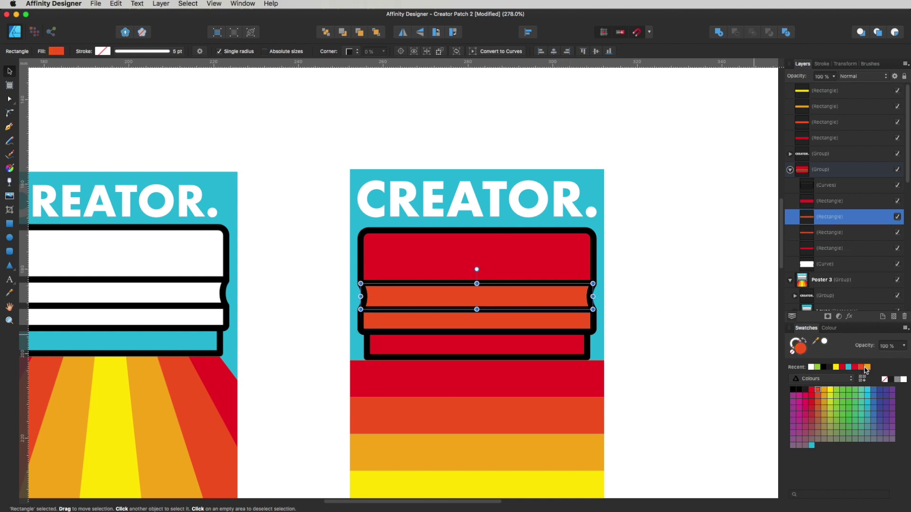
left_click(866, 368)
left_click(823, 202)
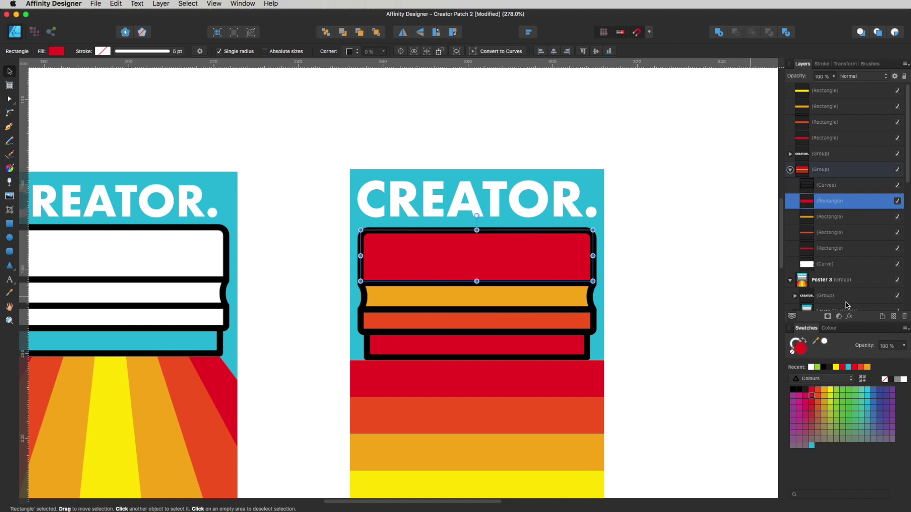
left_click(835, 367)
left_click(645, 375)
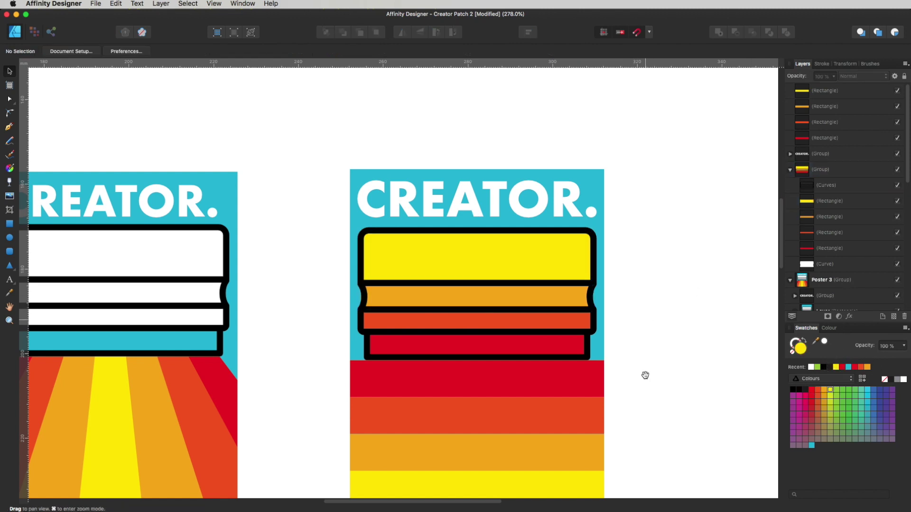
- Examine the recoloured fourth poster side by side with the other three posters
scroll(602, 311, "down", 5)
left_click_drag(588, 336, 598, 348)
key("m")
left_click_drag(668, 184, 700, 223)
key("Escape")
left_click_drag(630, 336, 692, 315)
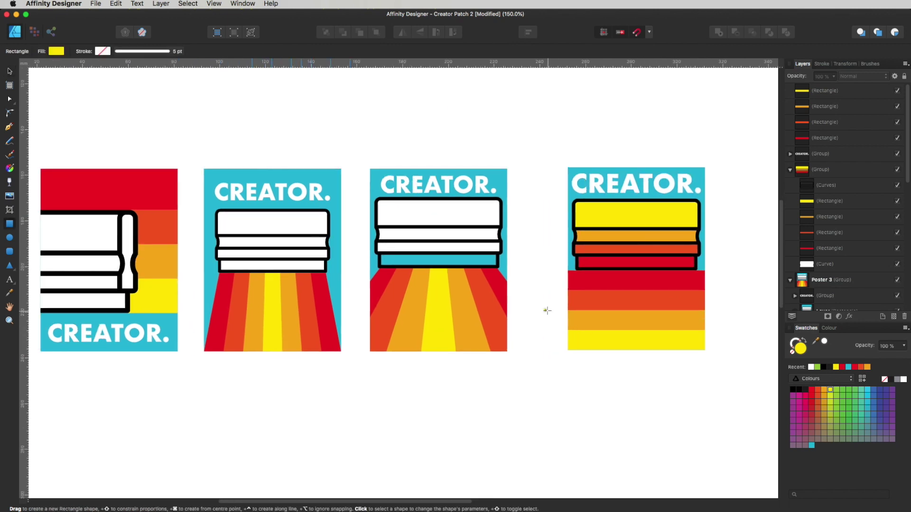
key("v")
scroll(525, 305, "down", 4)
left_click_drag(519, 330, 528, 327)
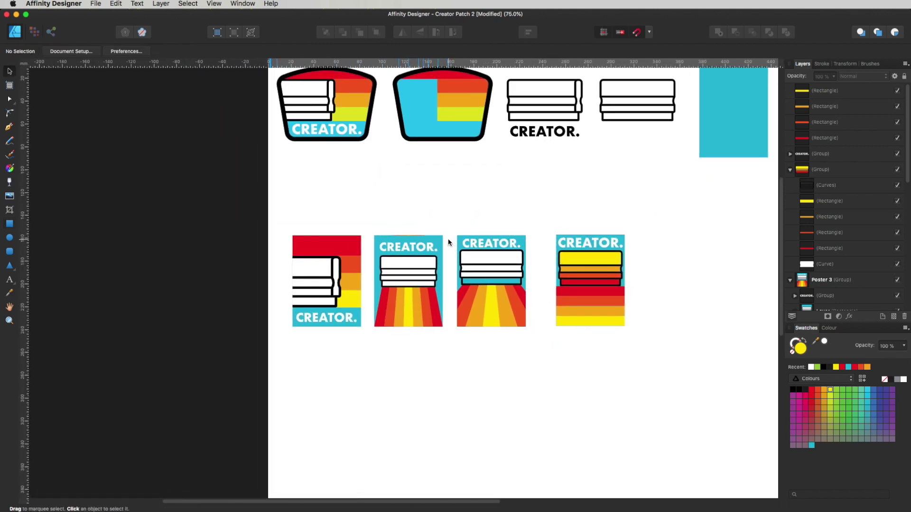
- Move Poster 2 below the row and close the gaps so Poster 1 and the striped poster flank Poster 3
left_click_drag(448, 219, 369, 365)
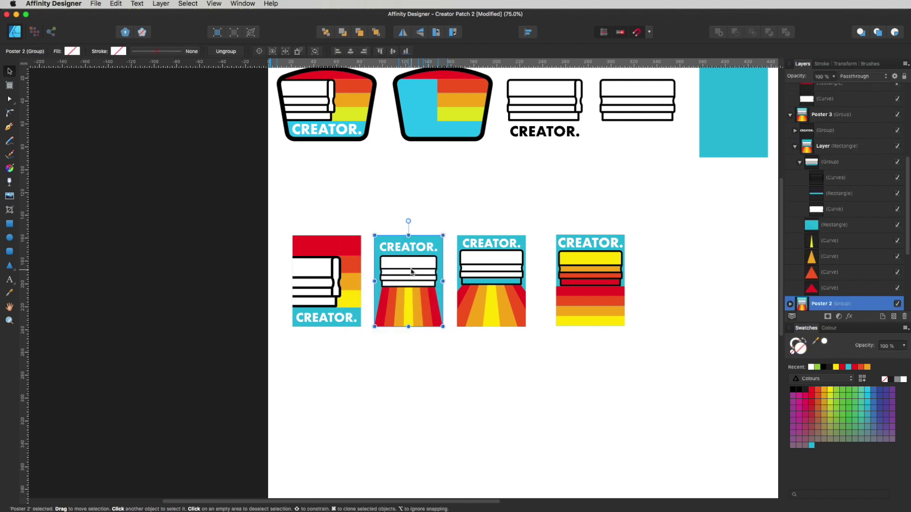
left_click_drag(408, 286, 392, 468)
left_click_drag(391, 355, 235, 158)
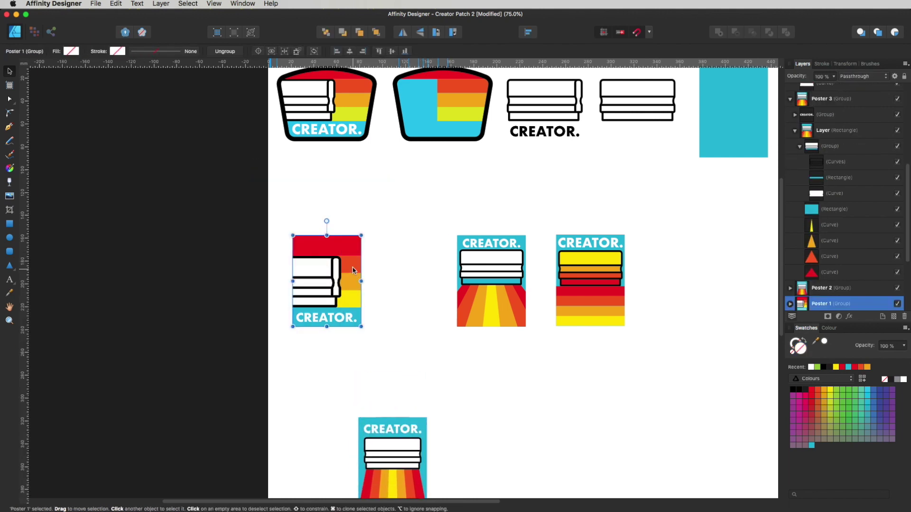
left_click_drag(351, 256, 436, 256)
left_click_drag(552, 204, 709, 403)
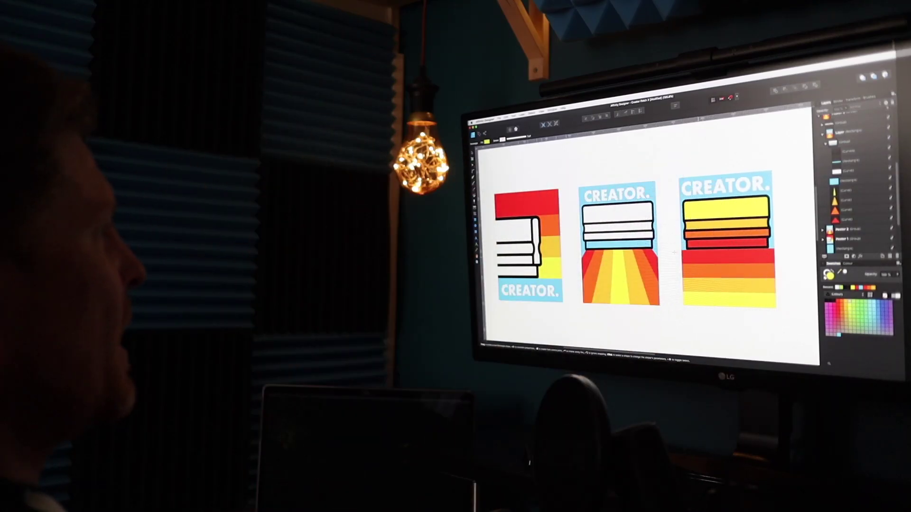
- Compare the row of three posters with the original patch artwork above it
scroll(675, 253, "down", 4)
scroll(674, 253, "up", 2)
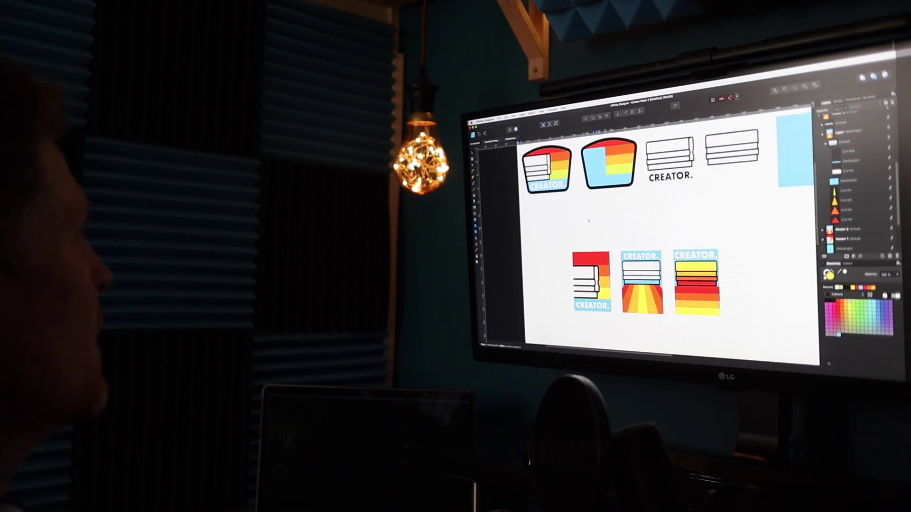
left_click_drag(527, 201, 547, 224)
left_click_drag(546, 183, 579, 139)
key("Delete")
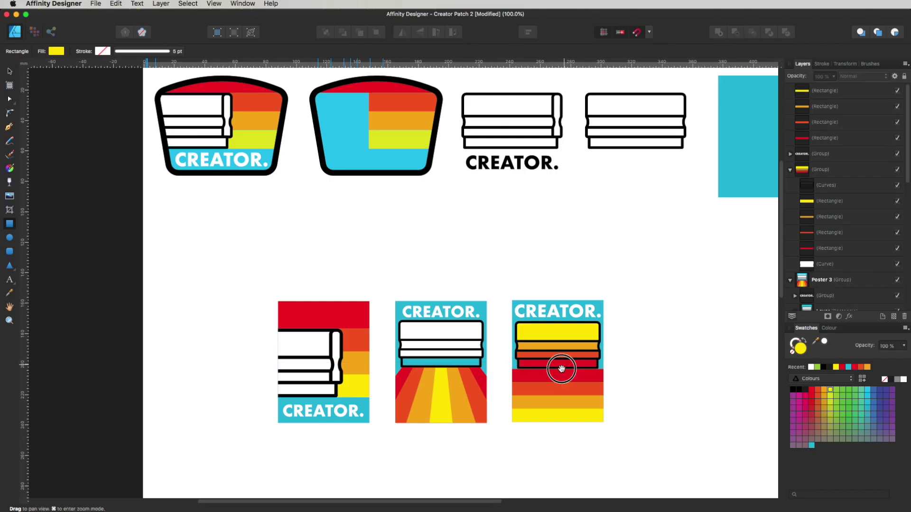
scroll(553, 365, "up", 3)
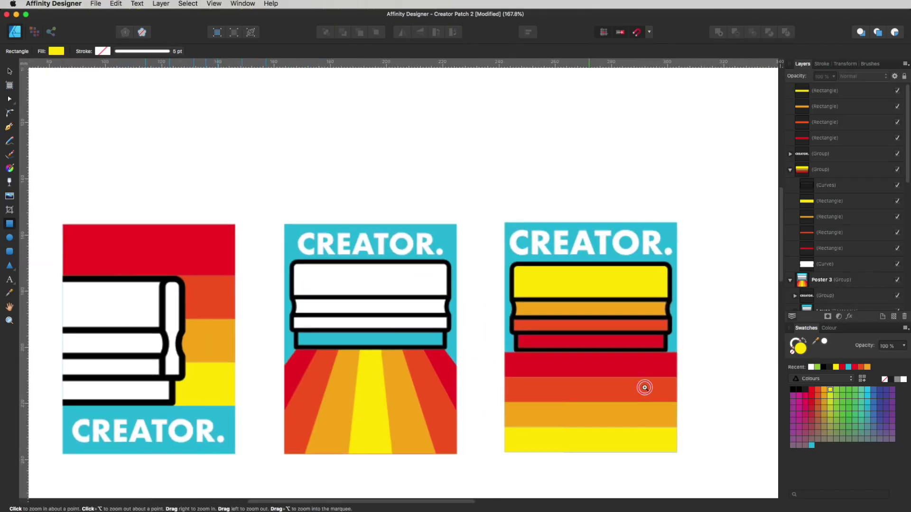
left_click_drag(565, 389, 595, 368)
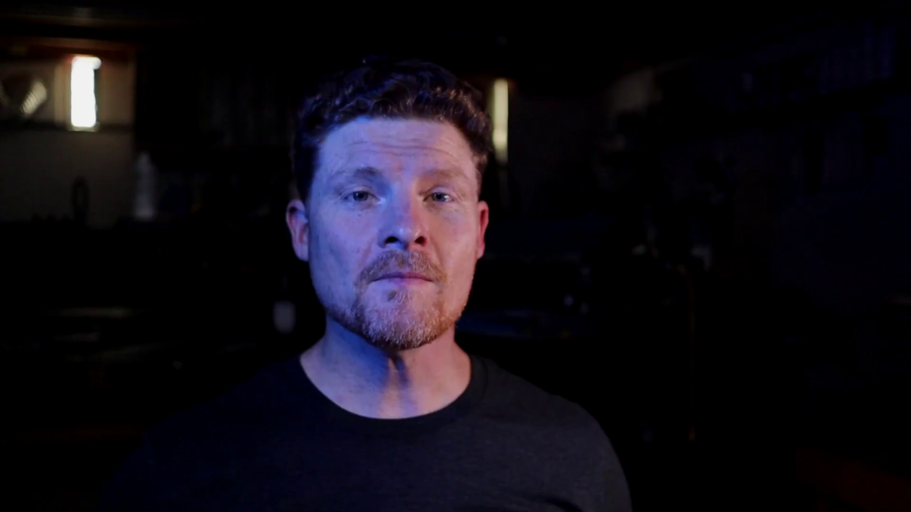